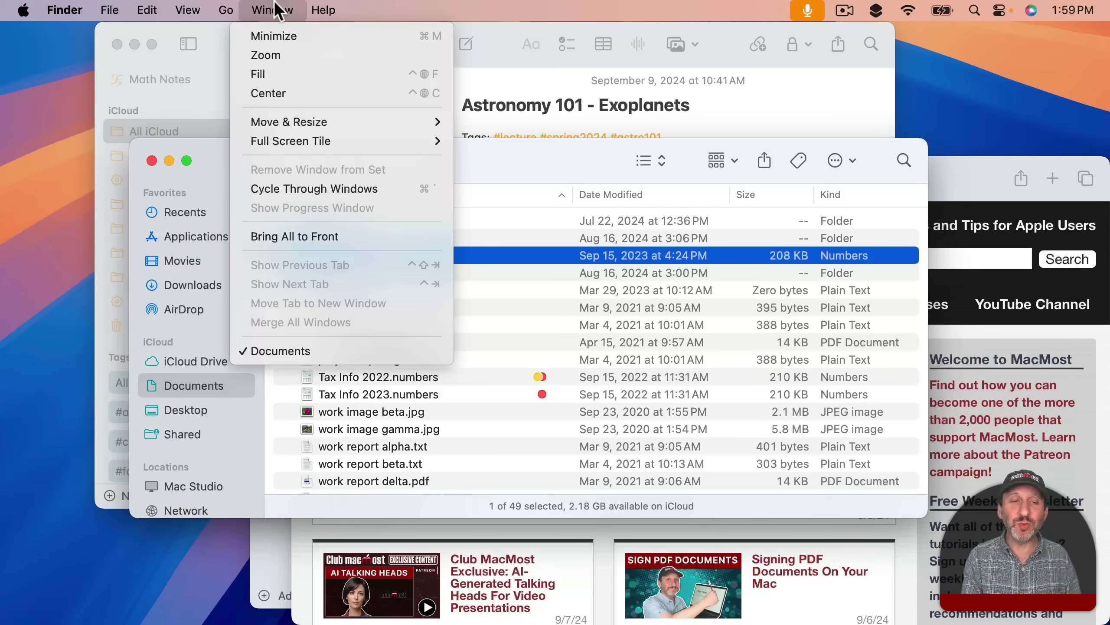
# Fill the screen with the Documents window, and return it to a centered floating position.
pyautogui.click(277, 69)
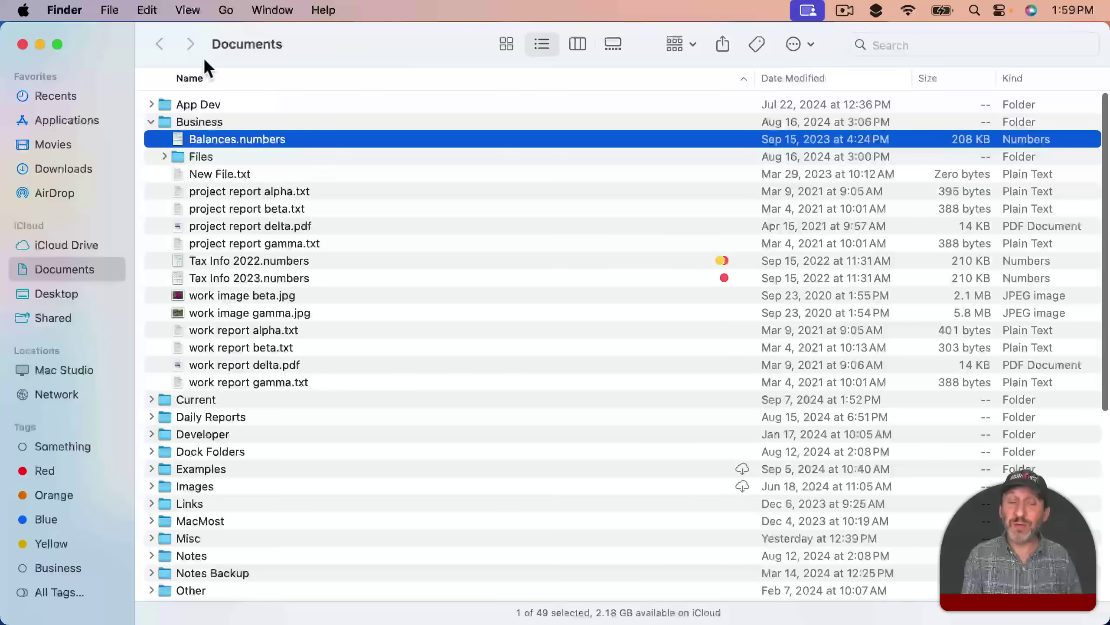
pyautogui.click(262, 8)
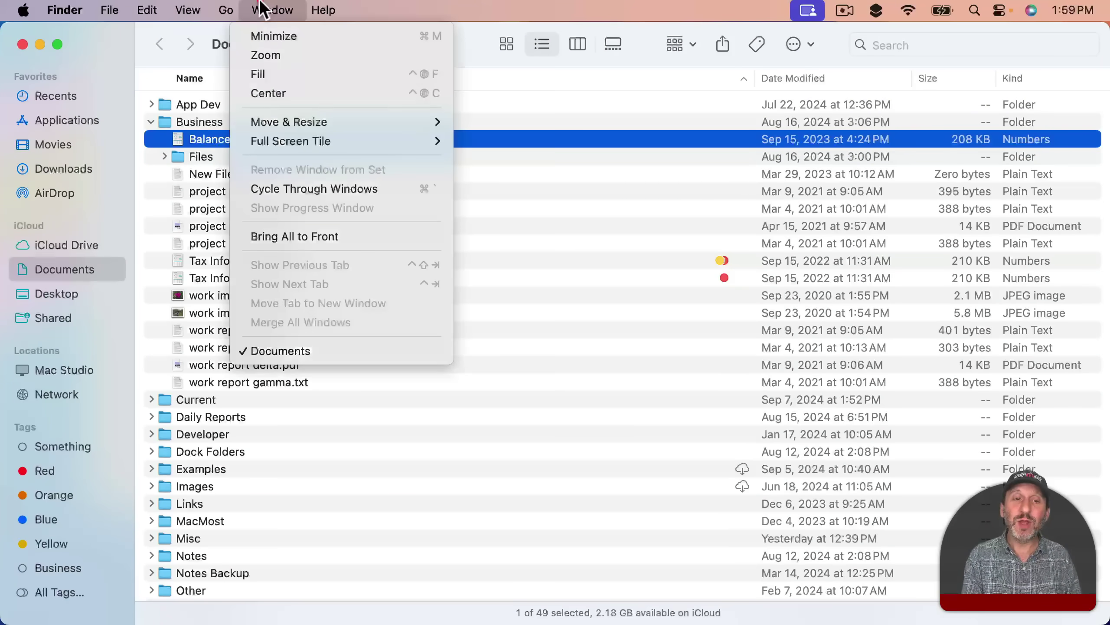
pyautogui.click(272, 94)
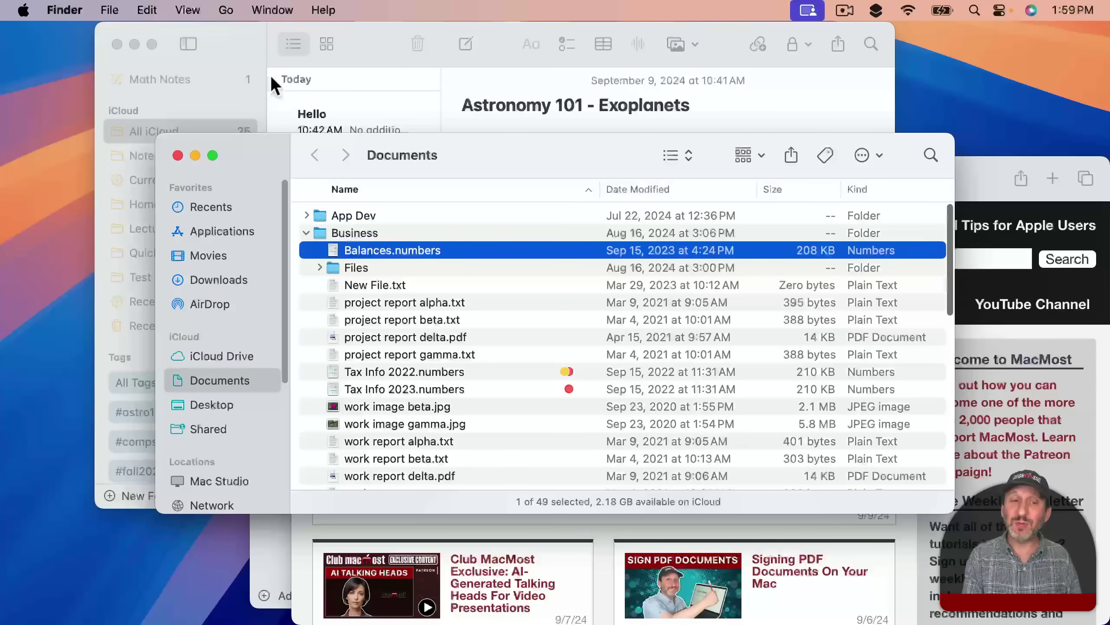
# Examine the Move & Resize and Fill & Arrange tiling options for the Documents window, including their alternate variants.
pyautogui.click(268, 10)
pyautogui.moveTo(278, 118)
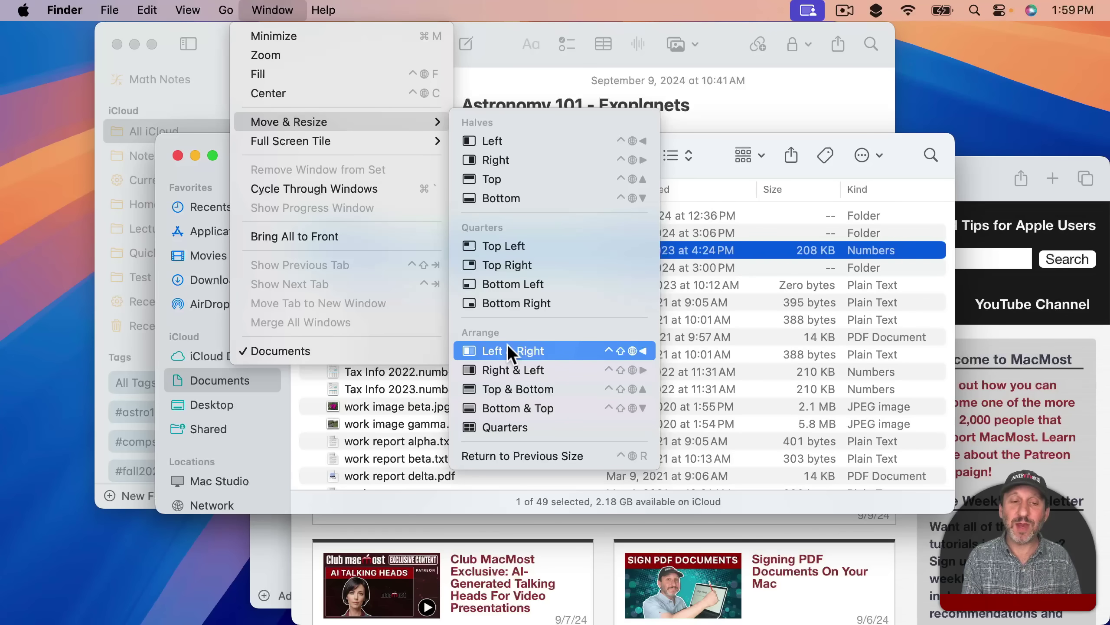
pyautogui.press('alt')
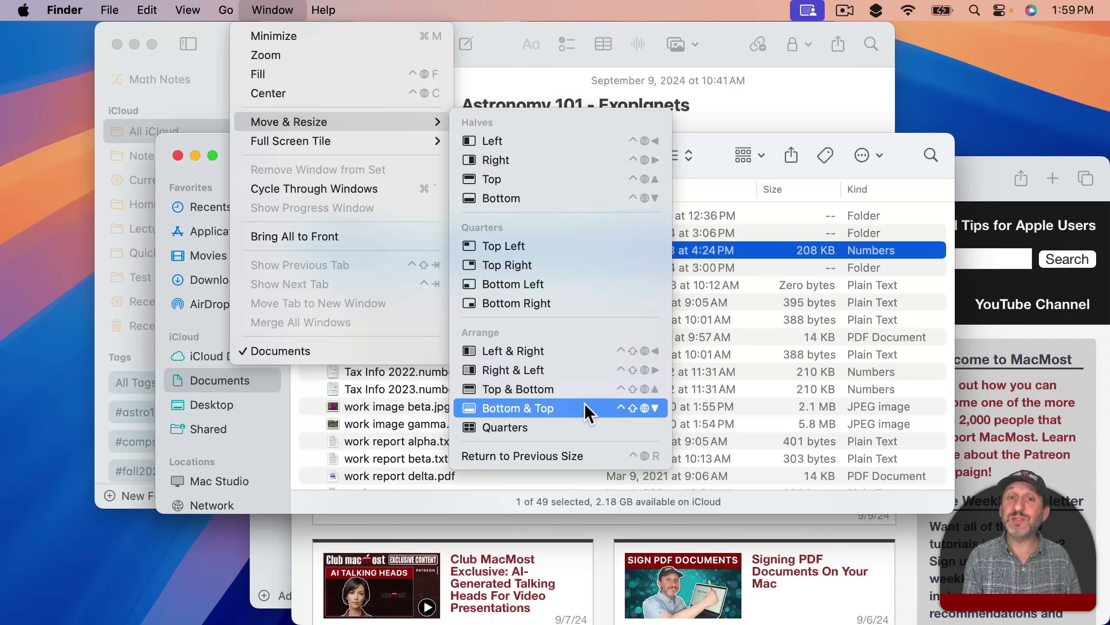
pyautogui.click(276, 11)
pyautogui.moveTo(211, 158)
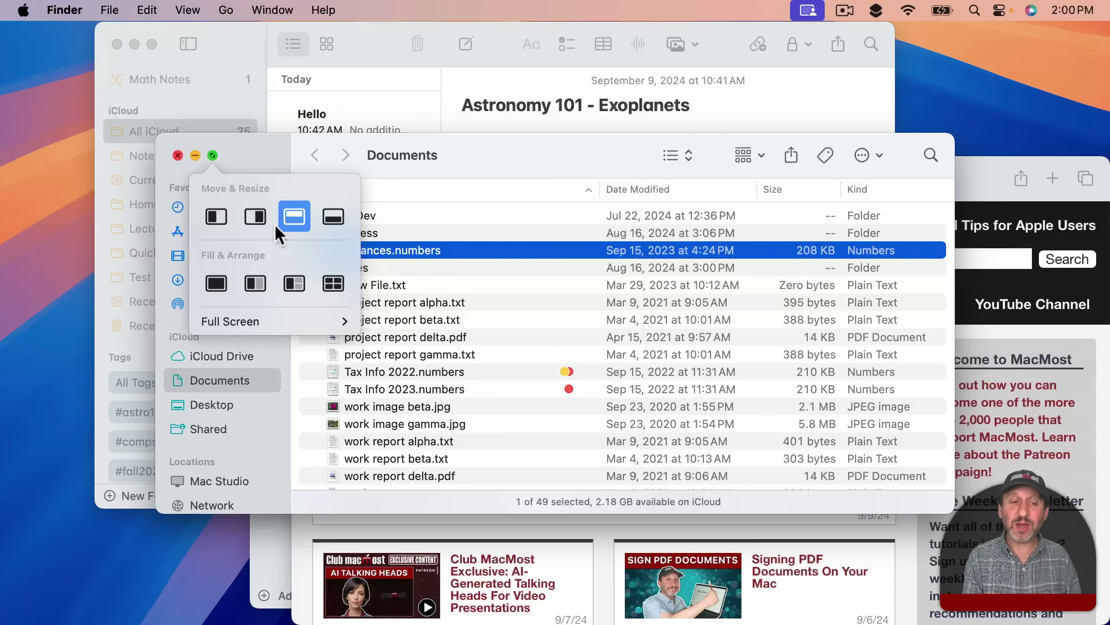
pyautogui.press('alt')
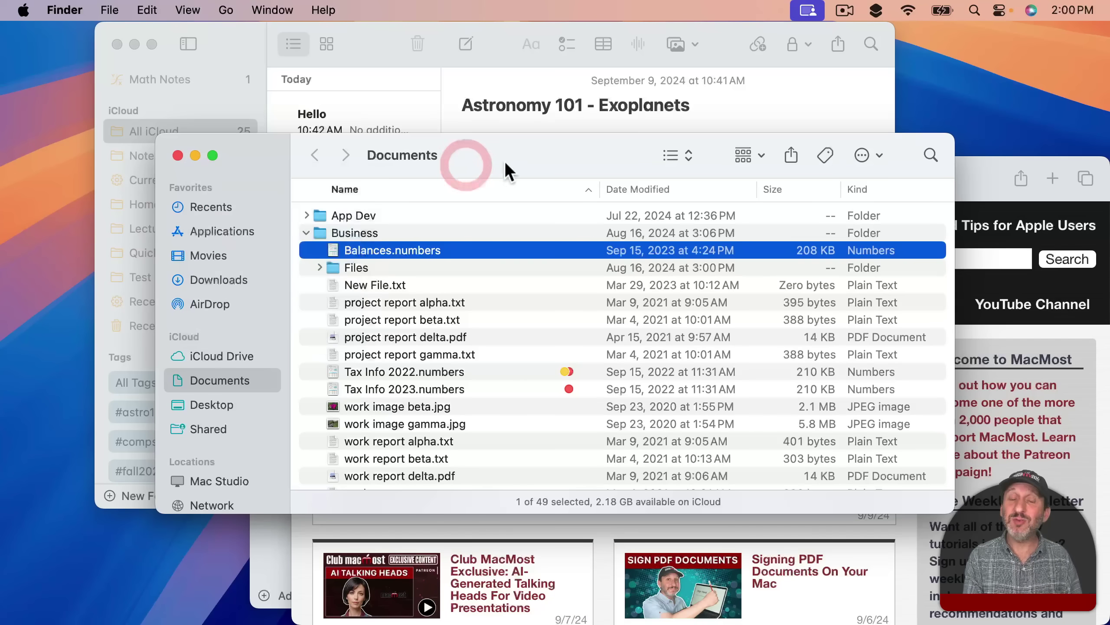
# Tile the Documents window to the left half of the desktop and the Safari window to the right half.
pyautogui.moveTo(510, 157); pyautogui.dragTo(4, 162)
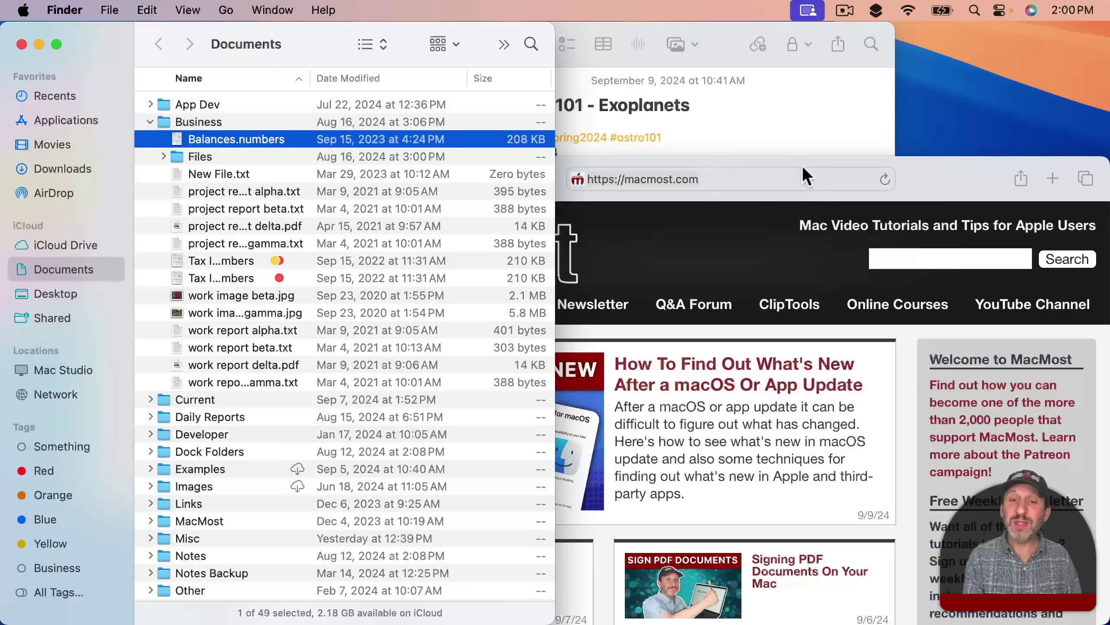
pyautogui.moveTo(945, 178); pyautogui.dragTo(831, 142)
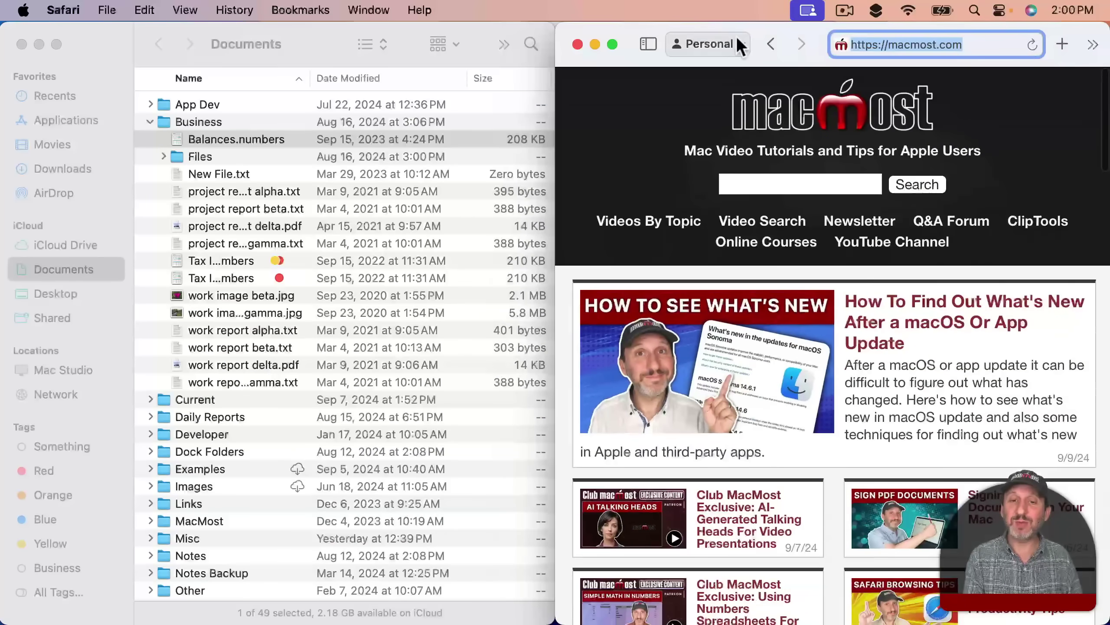
# Pull the Safari and Documents windows out of their tiled halves, and show the Documents window's arrangement options.
pyautogui.moveTo(621, 28); pyautogui.dragTo(613, 130)
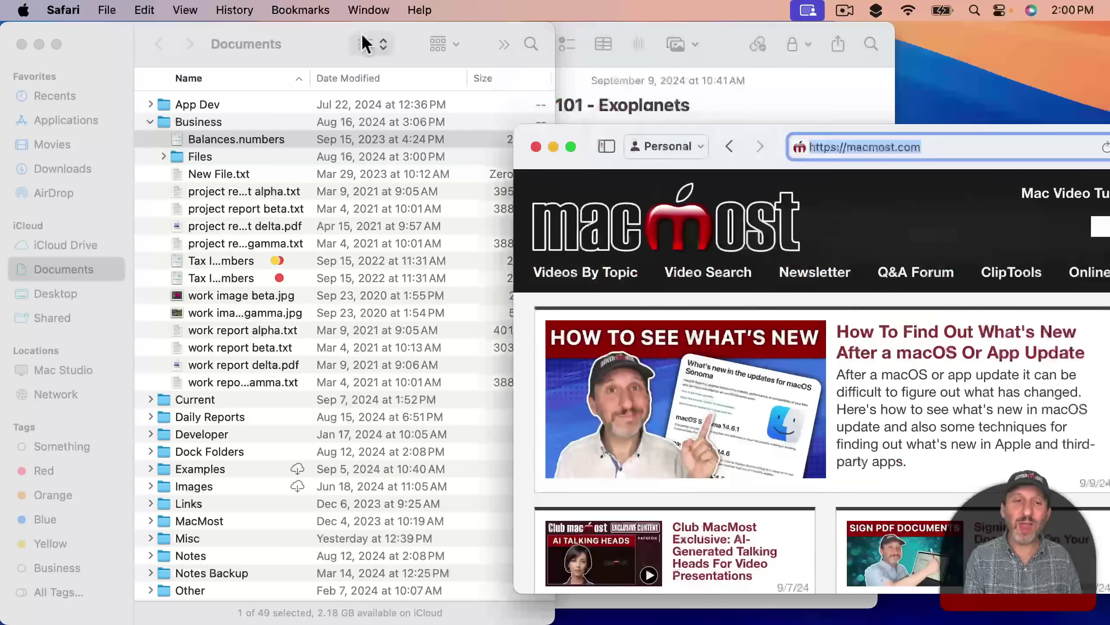
pyautogui.click(311, 32)
pyautogui.moveTo(310, 31); pyautogui.dragTo(457, 146)
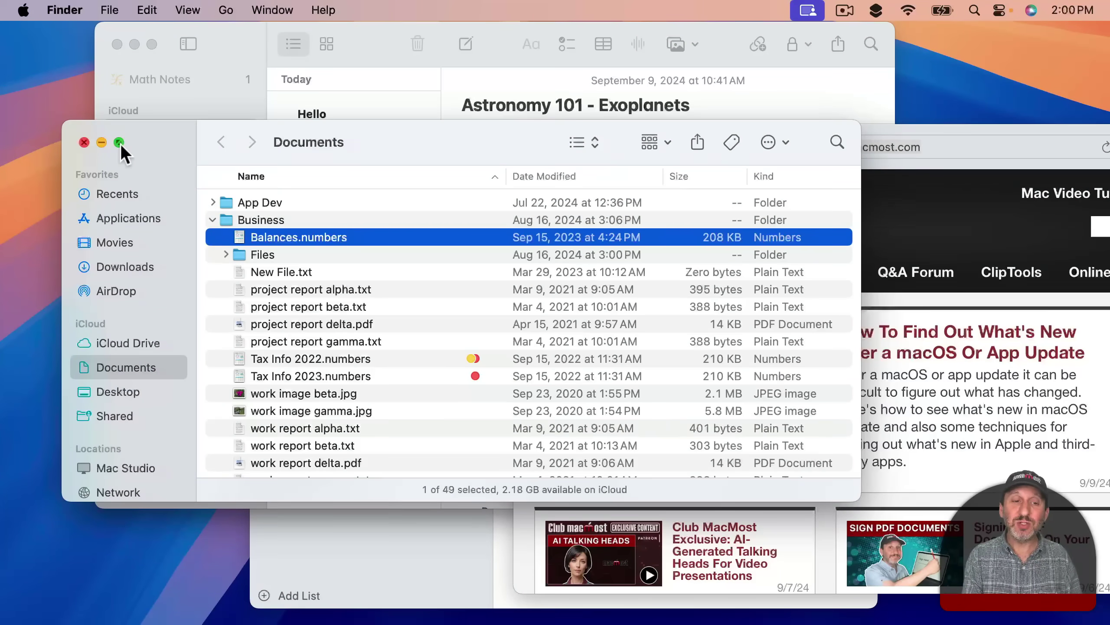
pyautogui.moveTo(119, 143)
pyautogui.moveTo(154, 308)
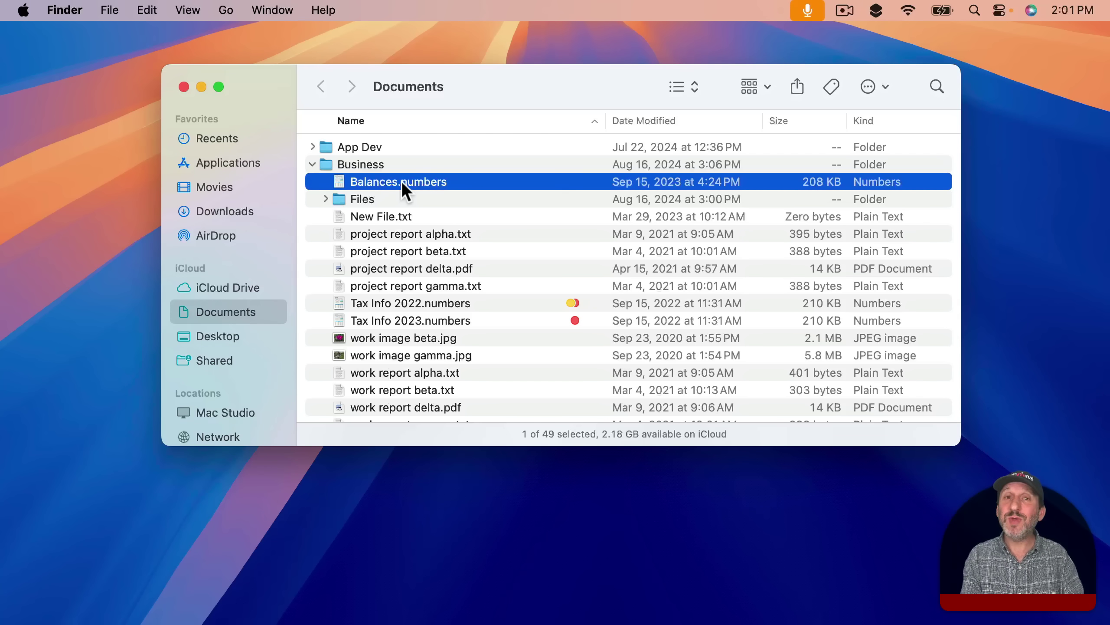
# Show the available file actions for Balances.numbers in the Business folder.
pyautogui.rightClick(401, 181)
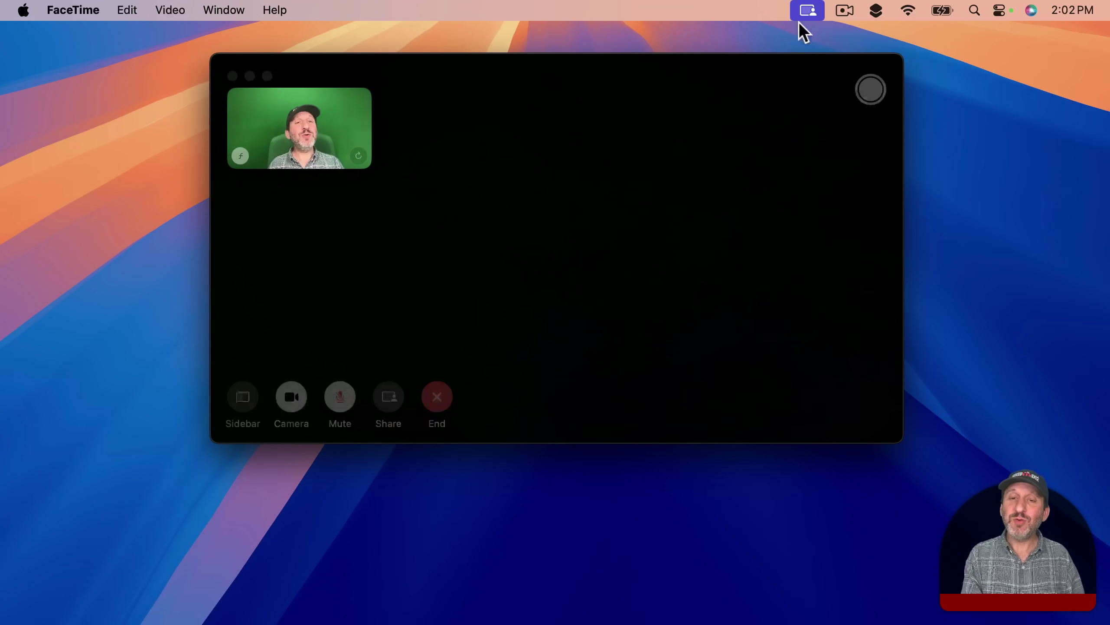
# Turn on background replacement for the FaceTime HD Camera during the FaceTime call.
pyautogui.click(807, 12)
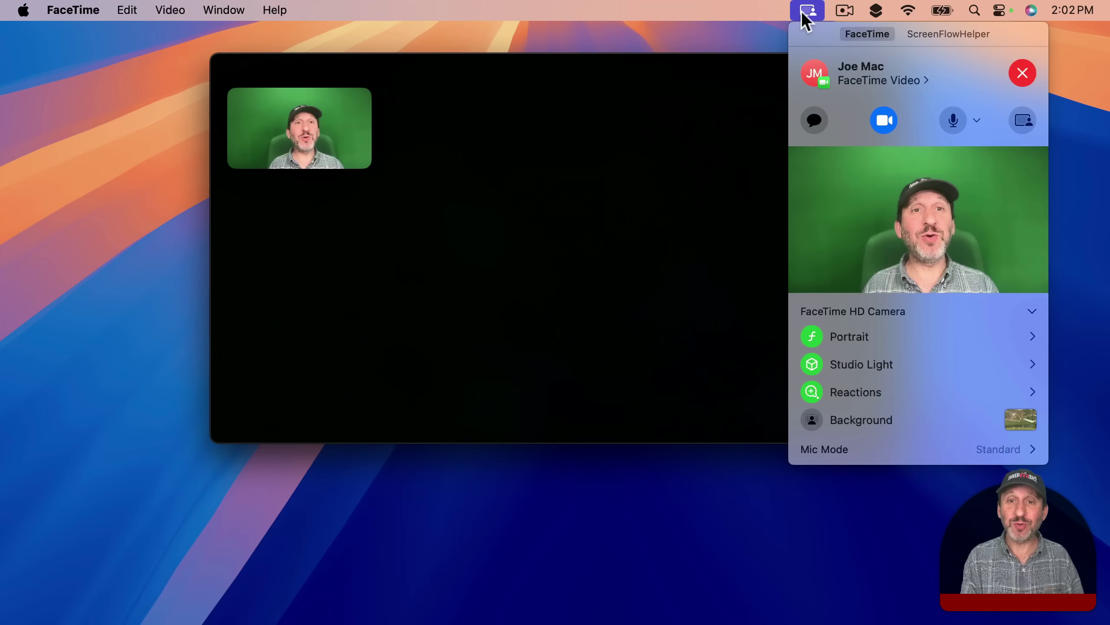
pyautogui.click(813, 420)
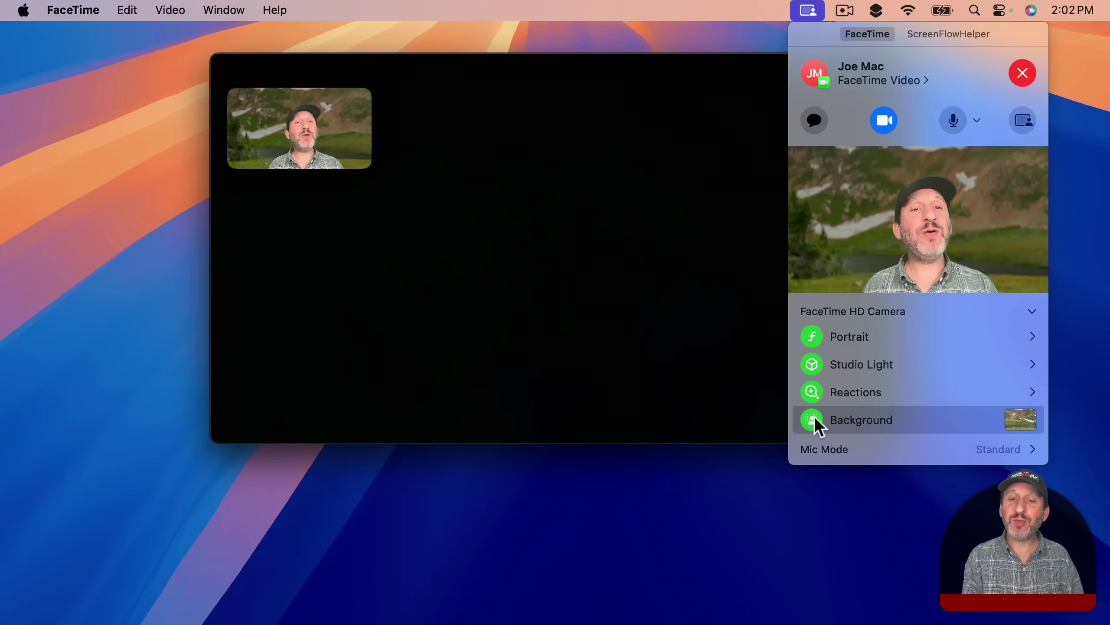
# Try the purple gradient and the rainbow arch scene as FaceTime video backgrounds.
pyautogui.click(1014, 422)
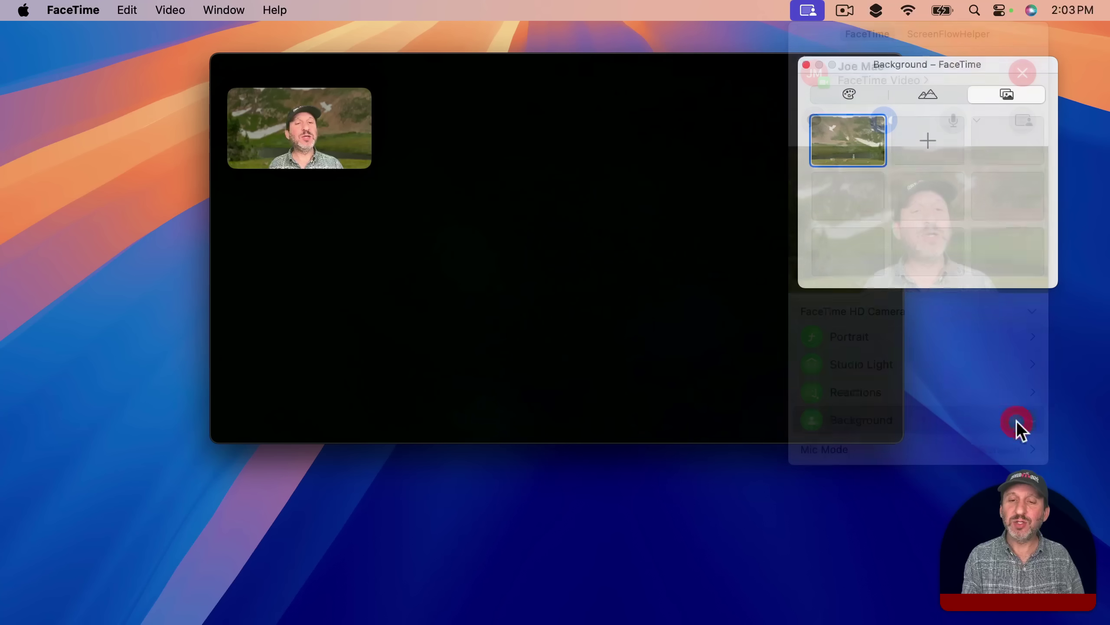
pyautogui.click(848, 94)
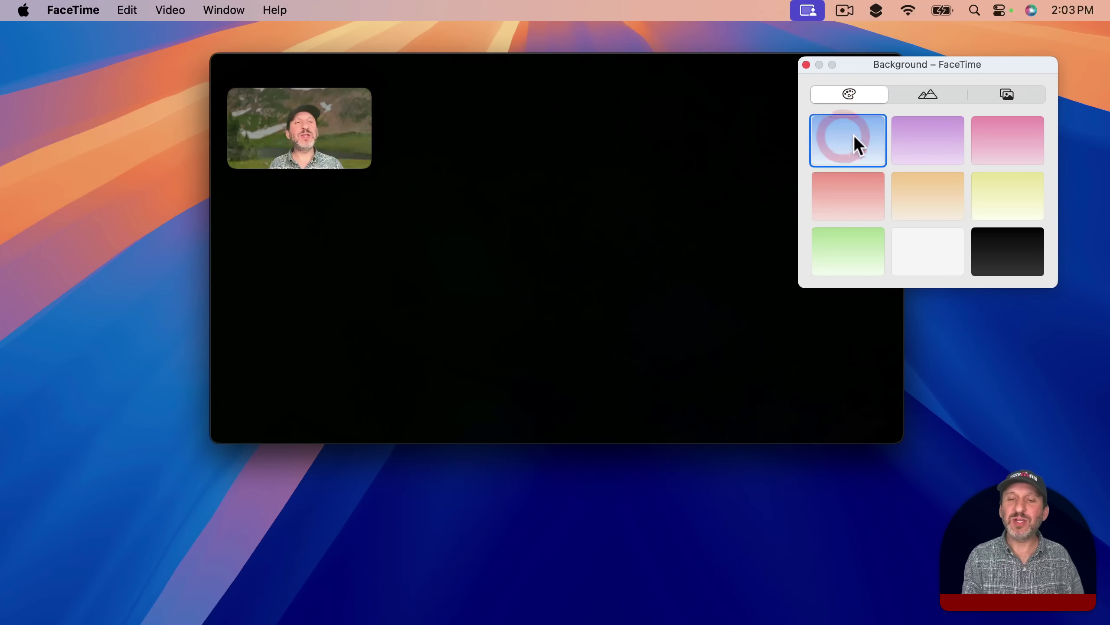
pyautogui.click(944, 151)
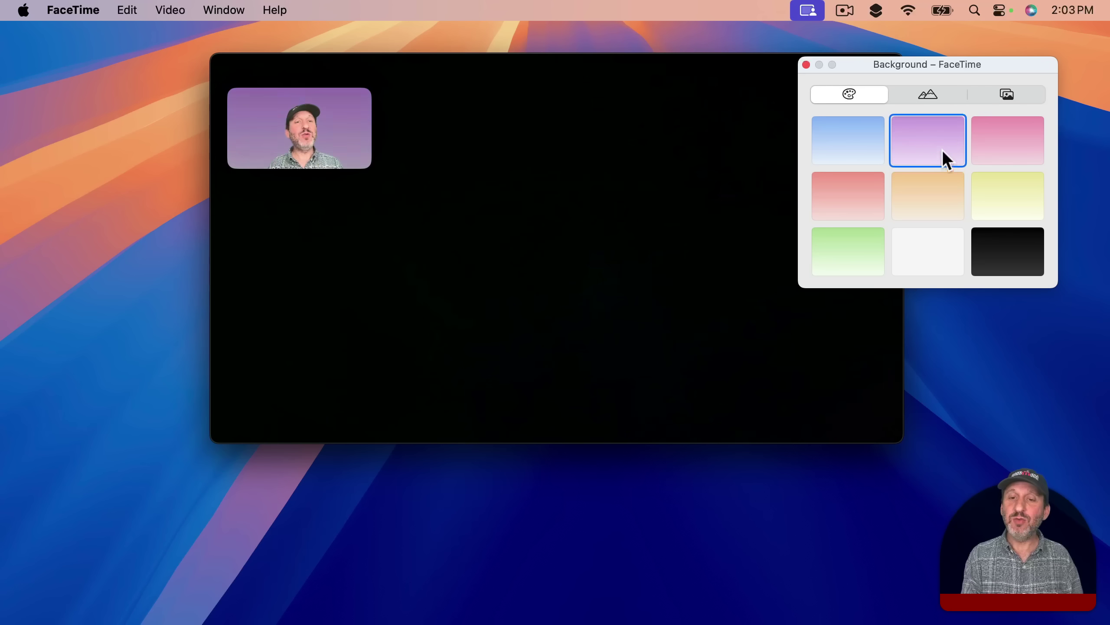
pyautogui.click(927, 94)
pyautogui.click(922, 204)
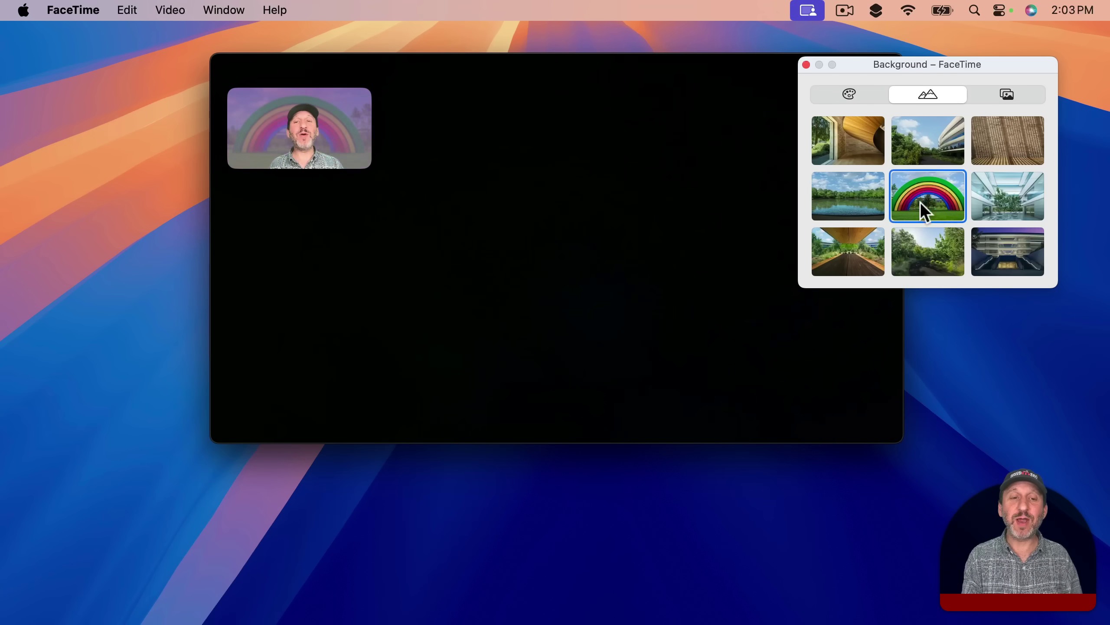
# Set the custom mountain meadow photo as the FaceTime video background.
pyautogui.click(1007, 94)
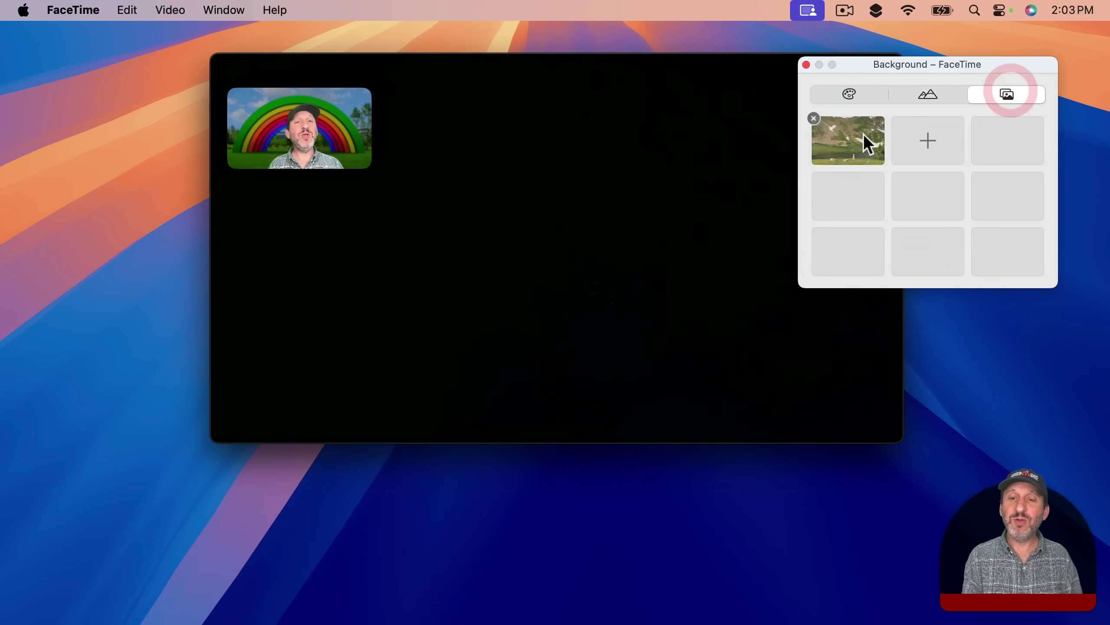
pyautogui.click(838, 147)
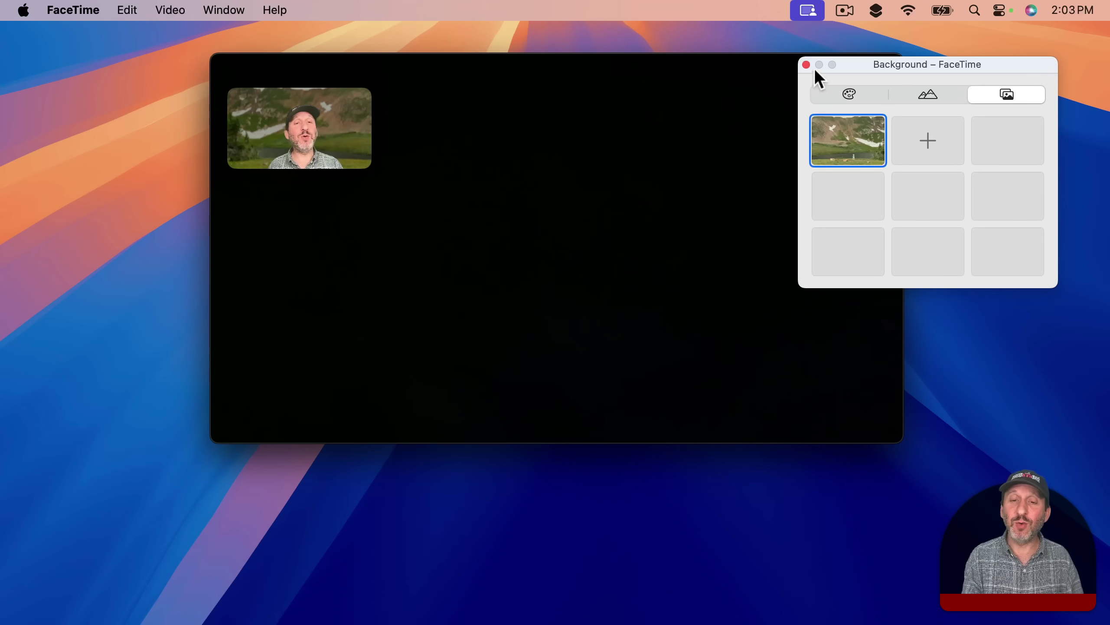
pyautogui.click(847, 97)
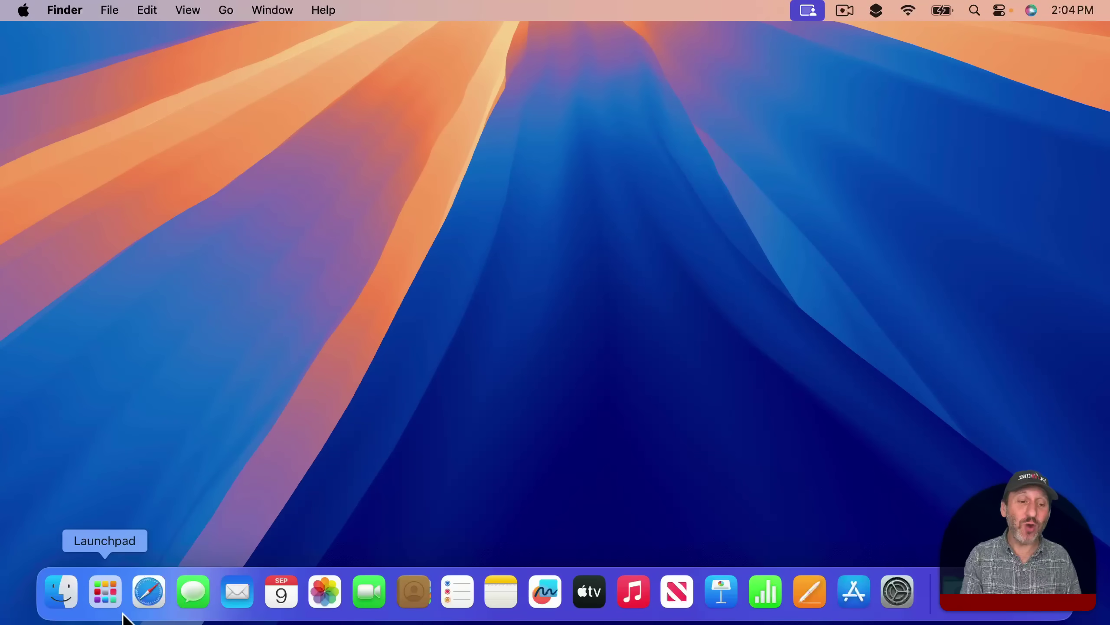
# Find the Passwords app in Launchpad by searching for "pass" and open it.
pyautogui.click(112, 610)
pyautogui.write('pass')
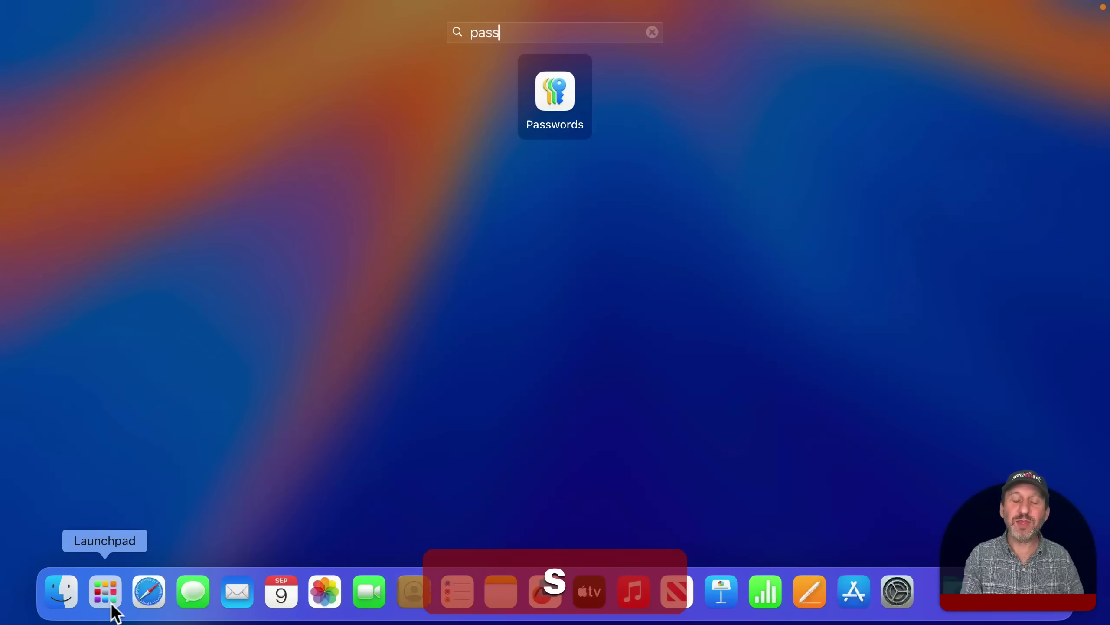
pyautogui.click(549, 93)
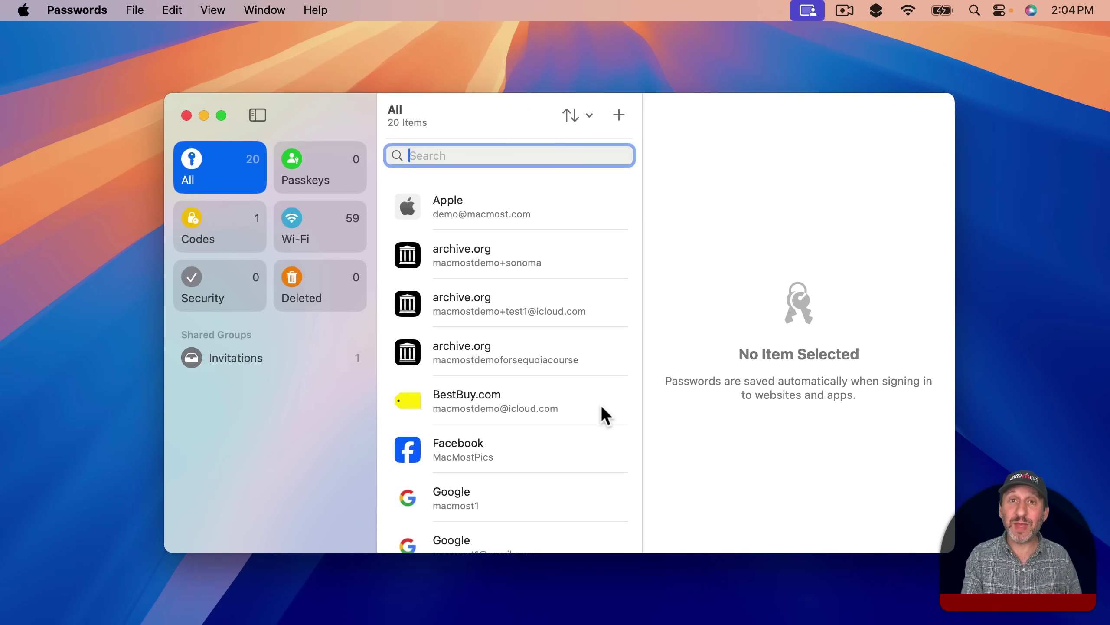
# Enable Show Passwords in Menu Bar in the Passwords settings, and open the new menu bar item.
pyautogui.click(83, 9)
pyautogui.click(91, 82)
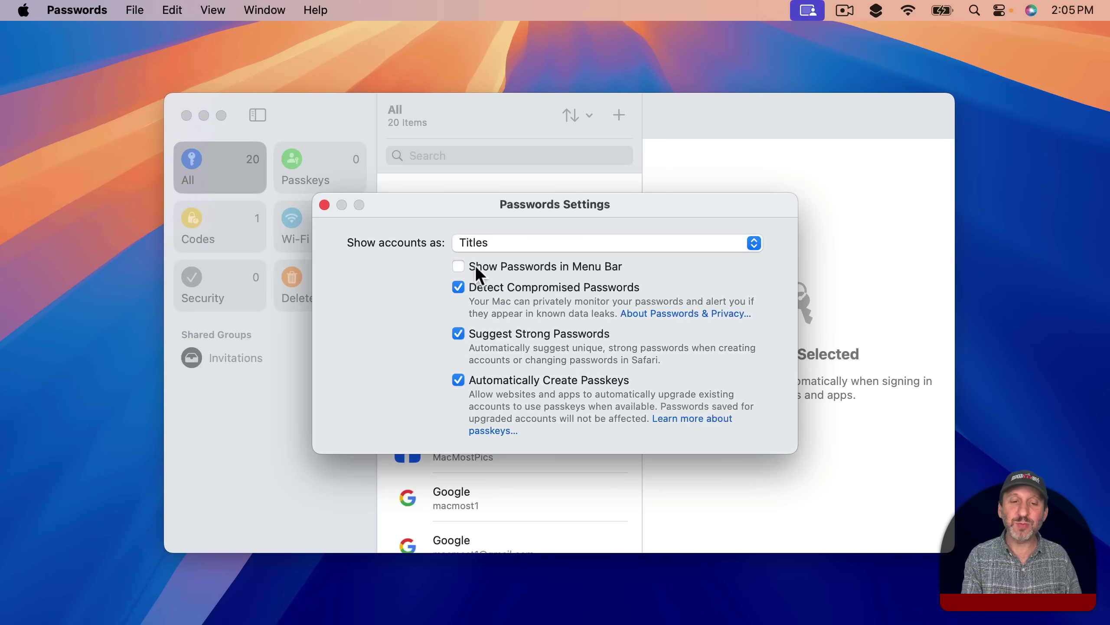
pyautogui.click(458, 265)
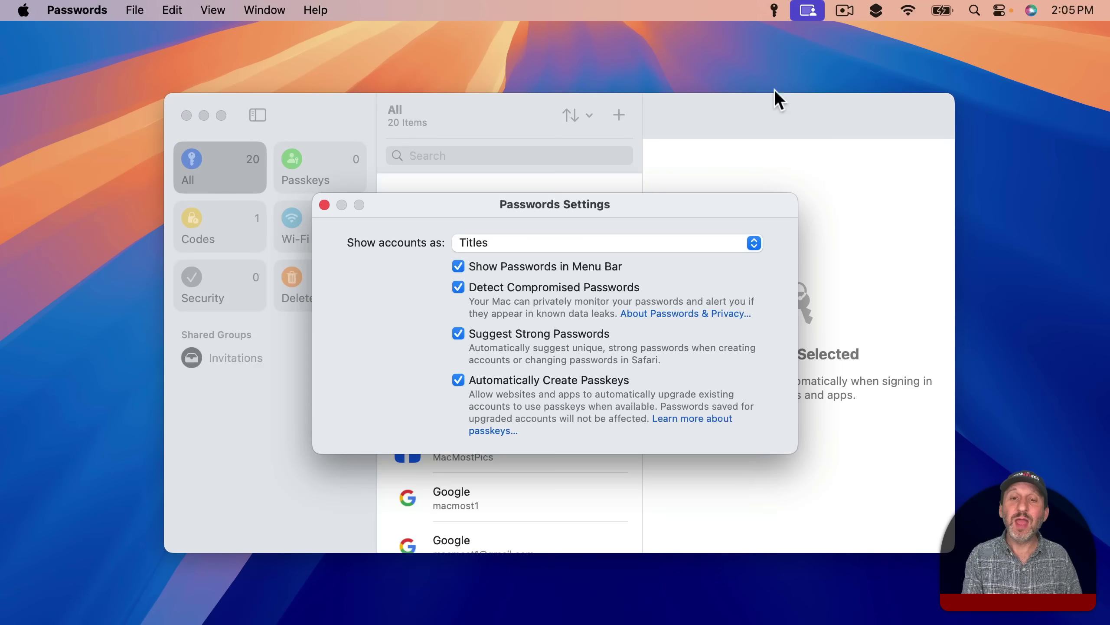
pyautogui.click(773, 13)
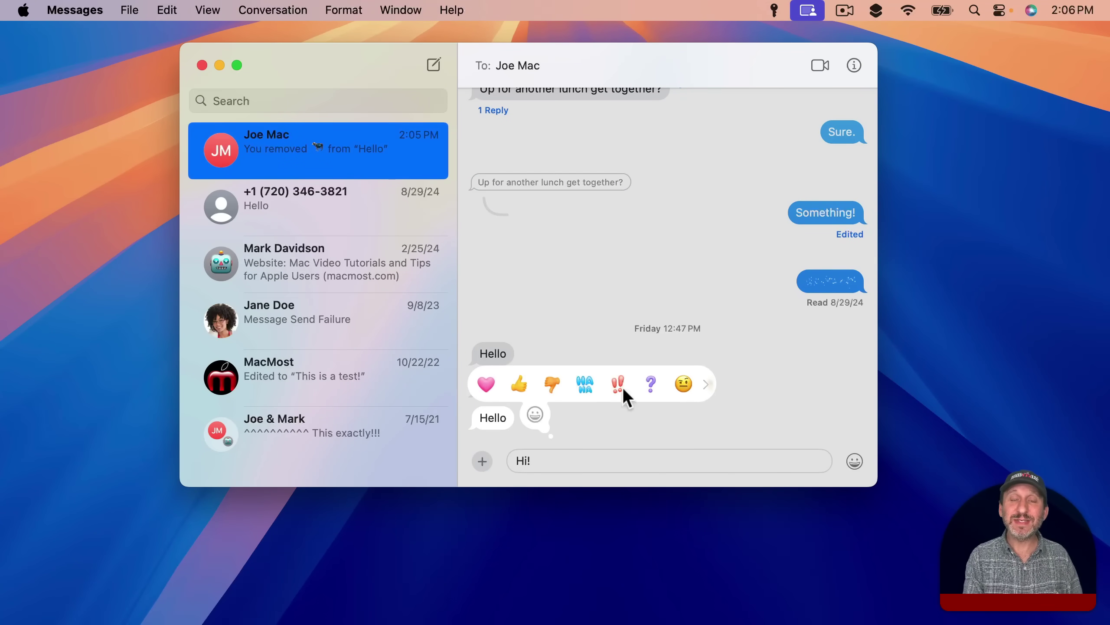
# React to the latest "Hello" message in Messages with the custom animal sticker from the full emoji picker.
pyautogui.click(707, 381)
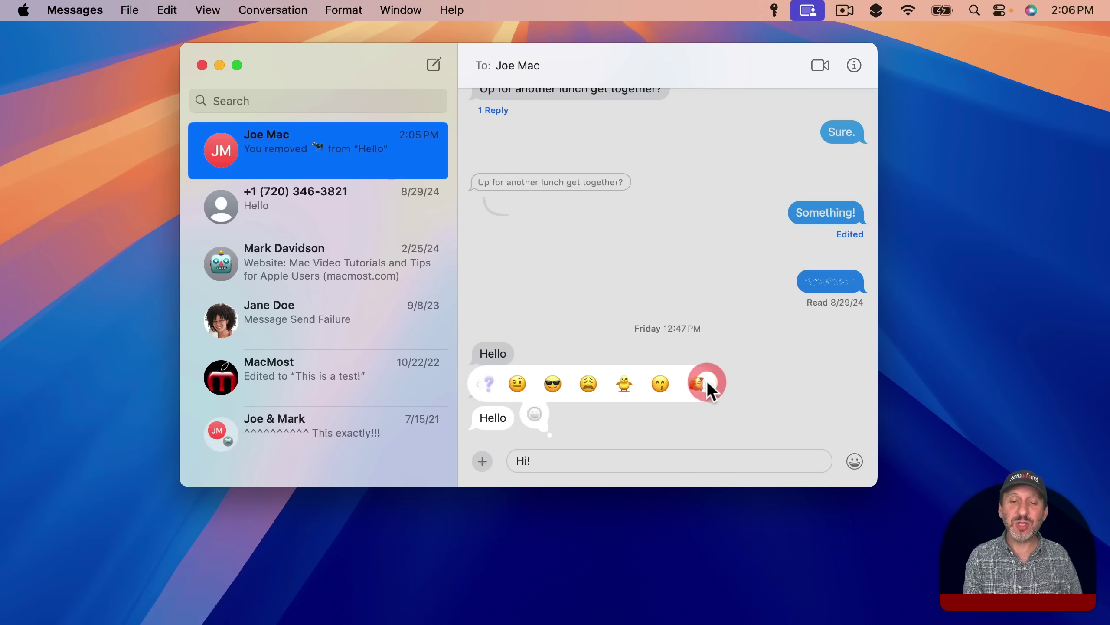
pyautogui.click(694, 380)
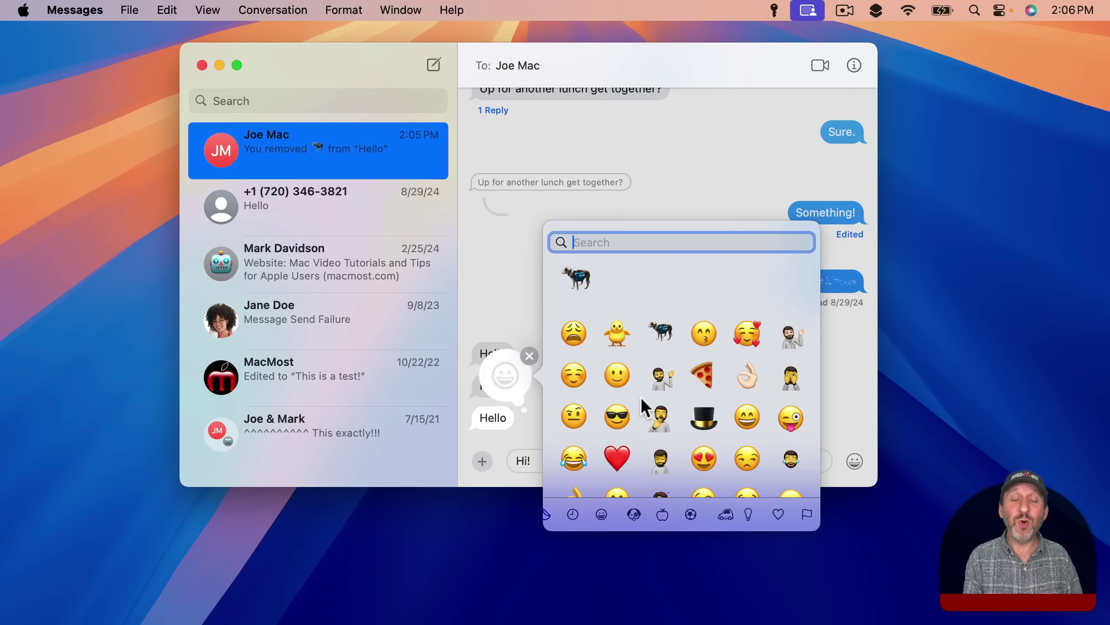
pyautogui.scroll(-5, 640, 397)
pyautogui.scroll(-10, 640, 397)
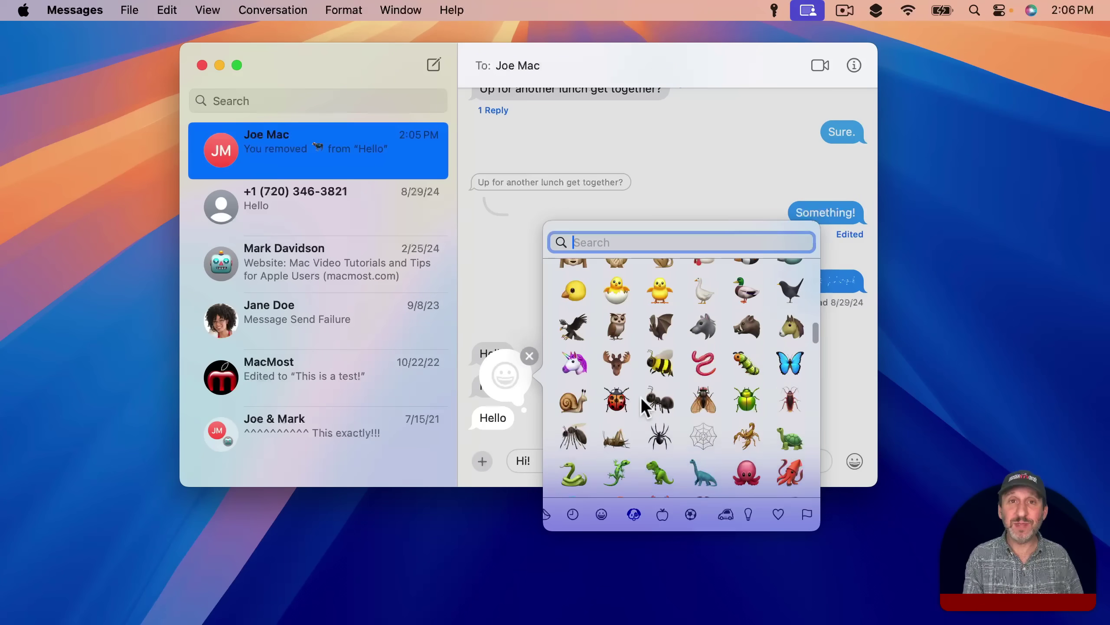
pyautogui.scroll(20, 641, 397)
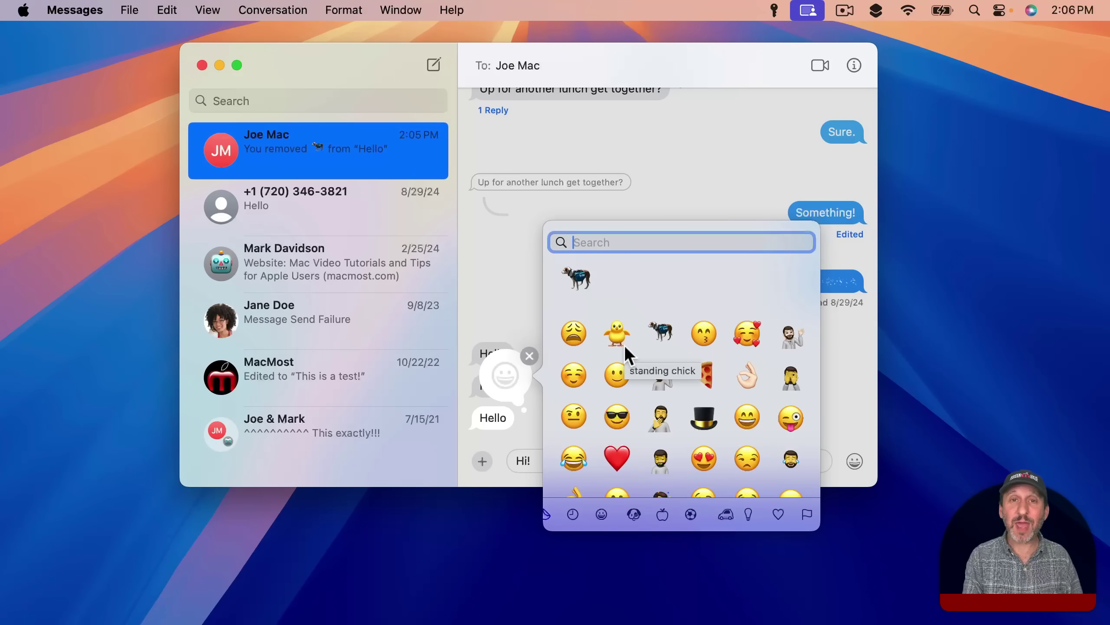
pyautogui.click(577, 276)
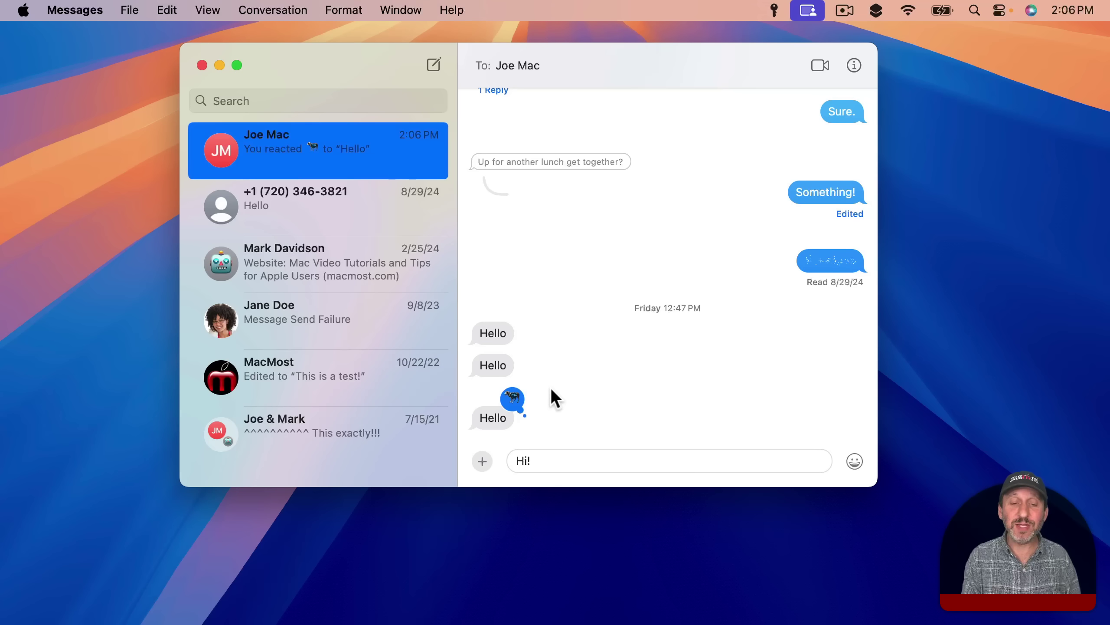
# Choose the Spotlight message effect for the unsent "Hi!" message.
pyautogui.click(482, 460)
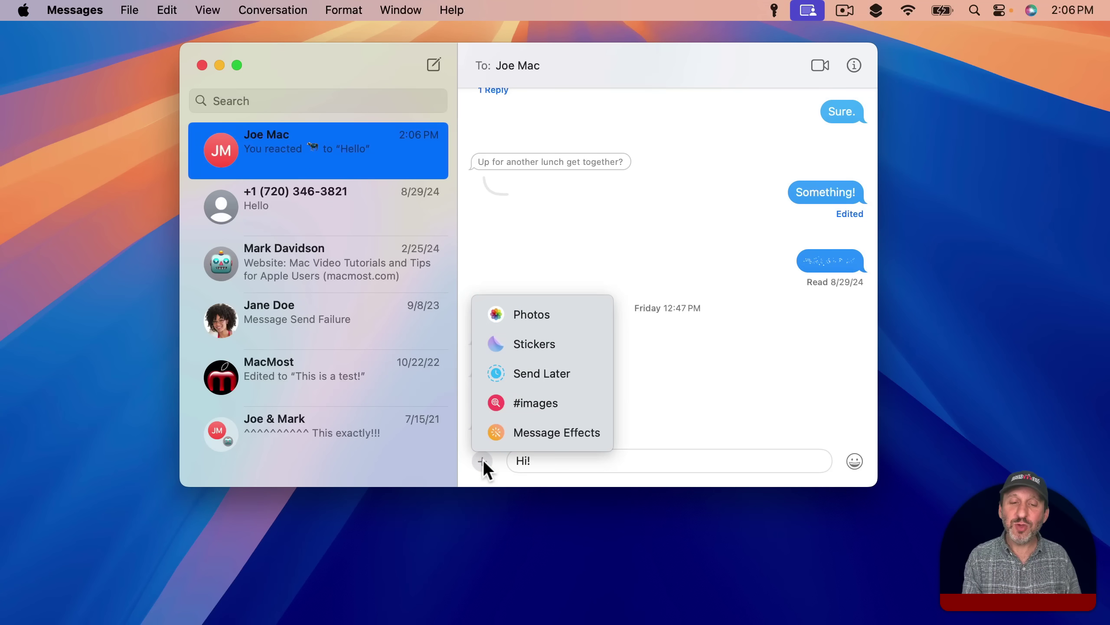
pyautogui.click(540, 431)
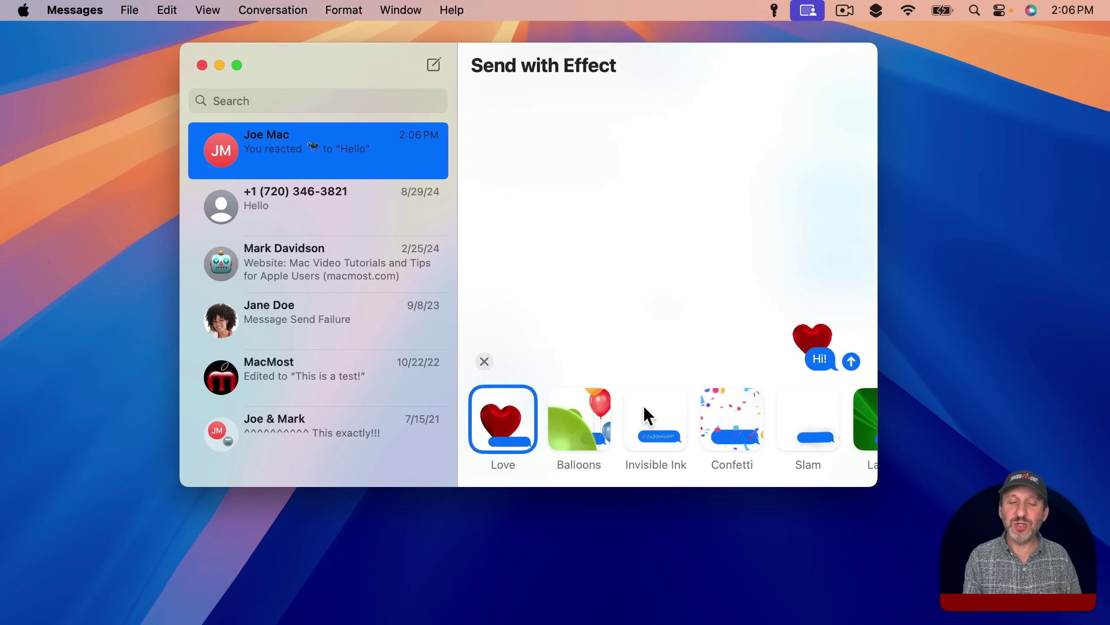
pyautogui.hscroll(10, 647, 414)
pyautogui.click(689, 411)
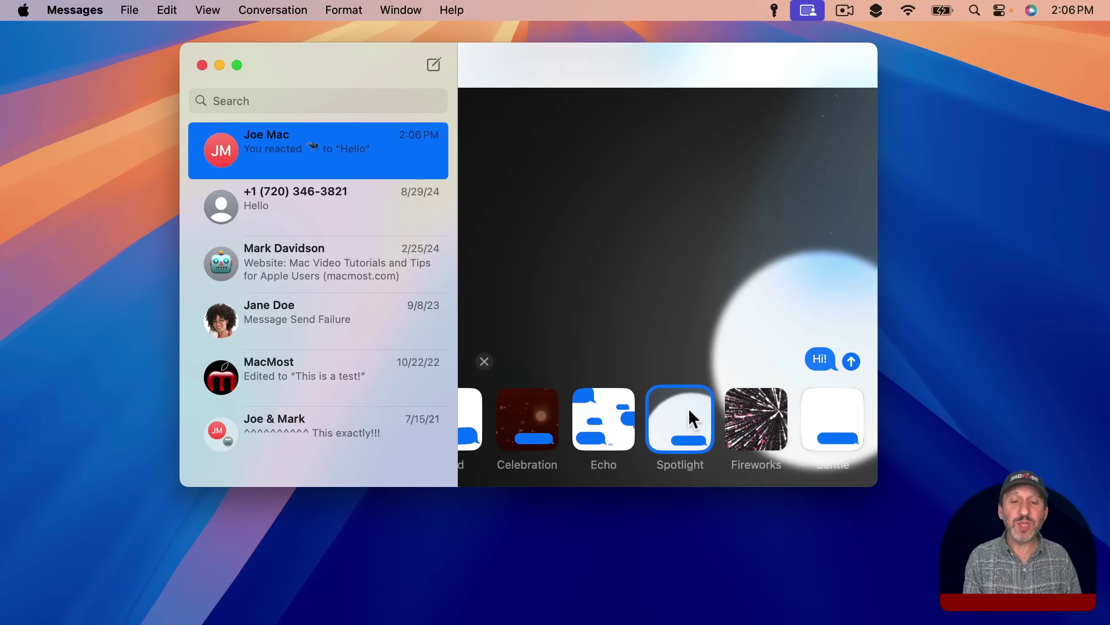
# Cancel the Spotlight effect on the unsent "Hi!" message and choose Send Later for it.
pyautogui.press('Escape')
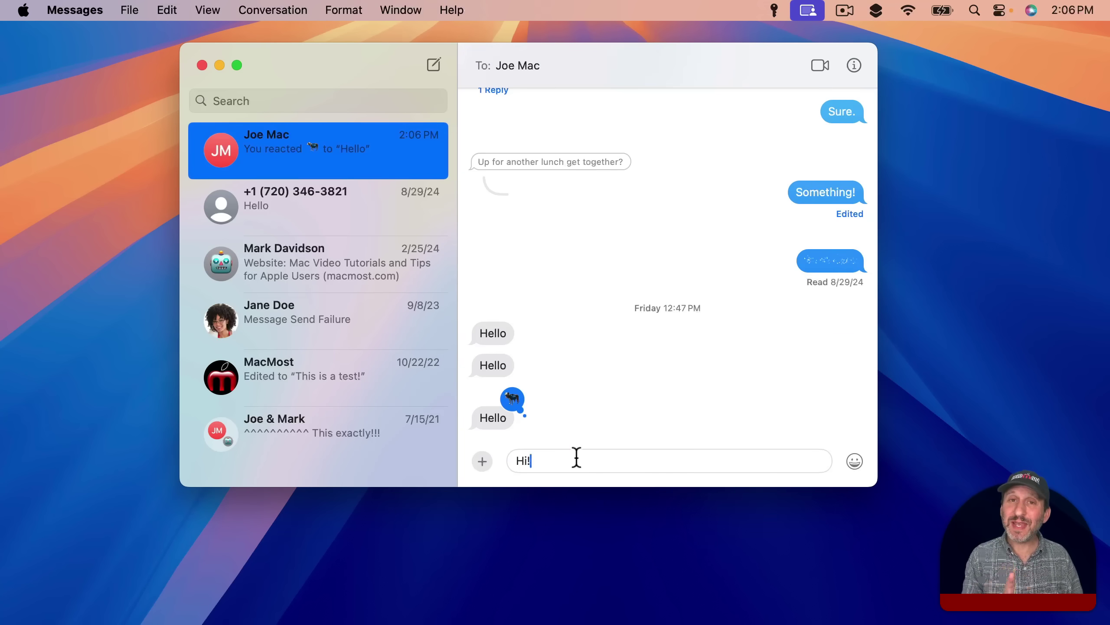
pyautogui.click(482, 461)
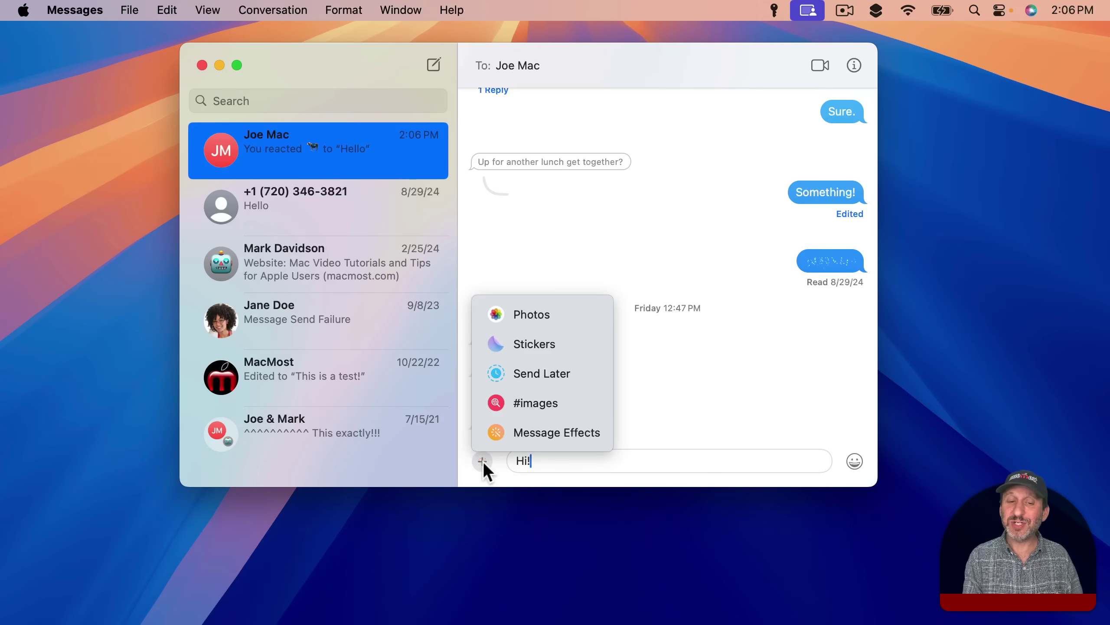
pyautogui.click(540, 373)
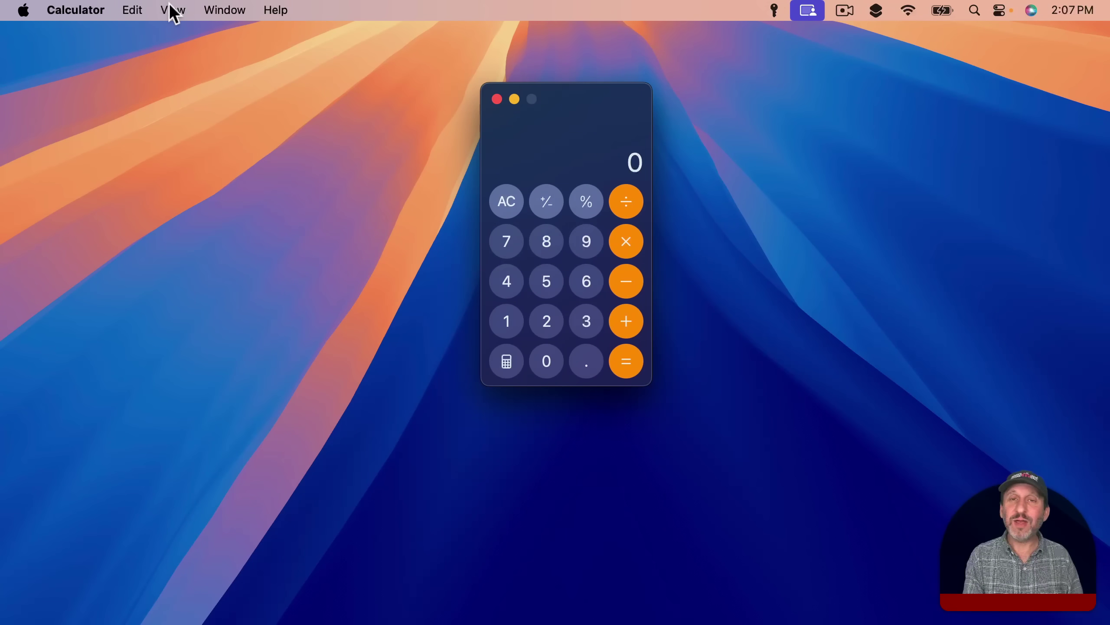
# Look at the Scientific and Programmer layouts in Calculator, and return to the Basic layout.
pyautogui.click(174, 13)
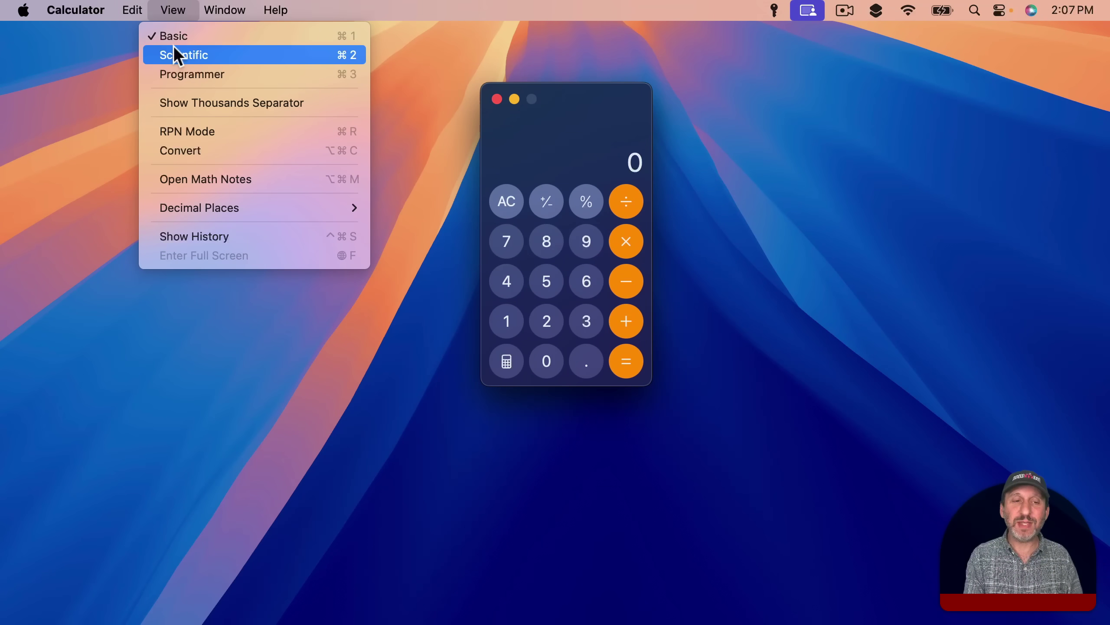
pyautogui.click(173, 46)
pyautogui.click(173, 9)
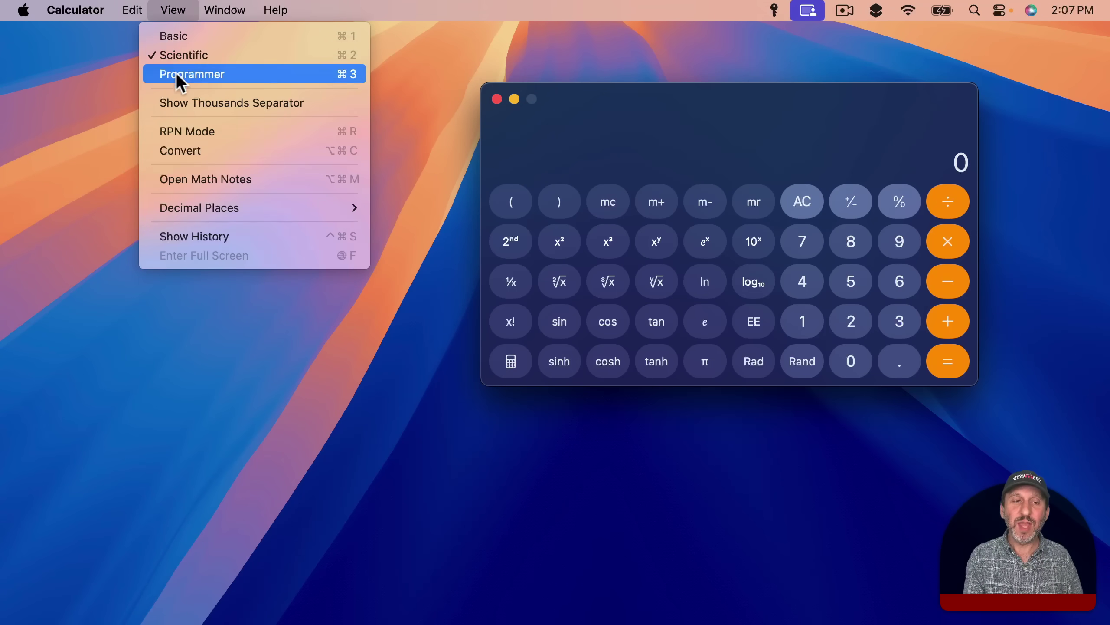
pyautogui.click(175, 71)
pyautogui.click(179, 11)
pyautogui.click(177, 35)
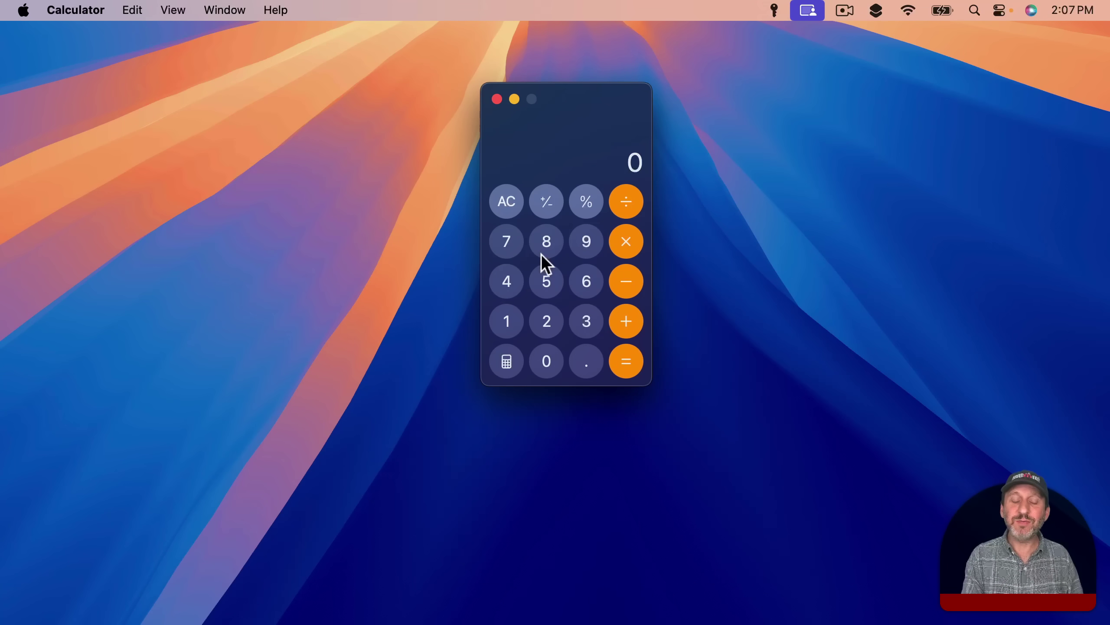
# Calculate 8×9+6-8 in the Basic calculator.
pyautogui.click(547, 242)
pyautogui.click(612, 244)
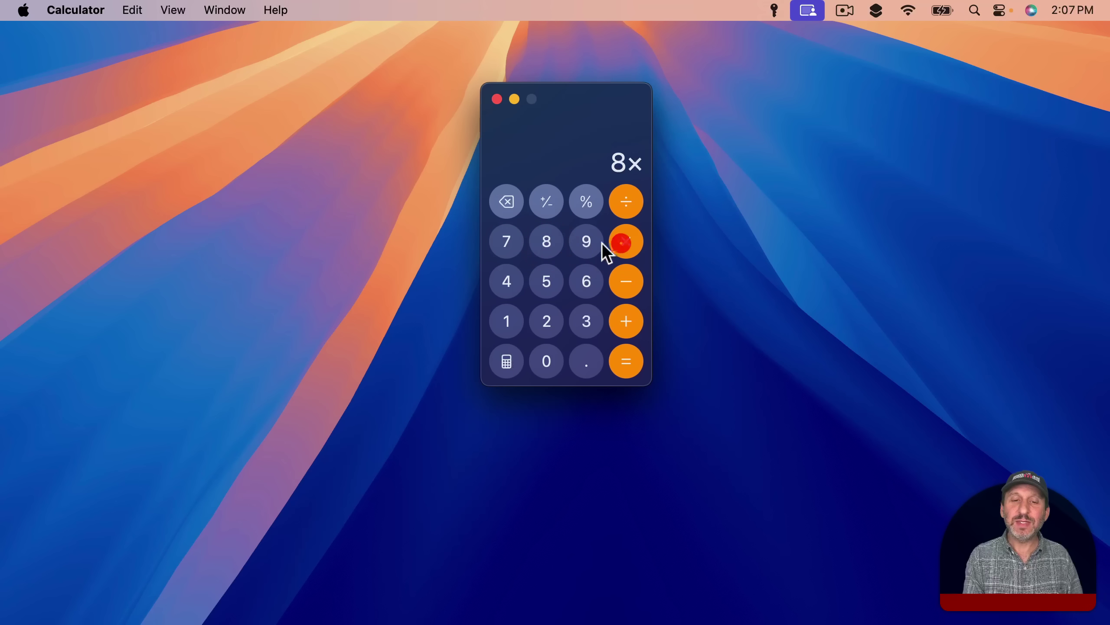
pyautogui.click(587, 241)
pyautogui.click(626, 322)
pyautogui.click(591, 284)
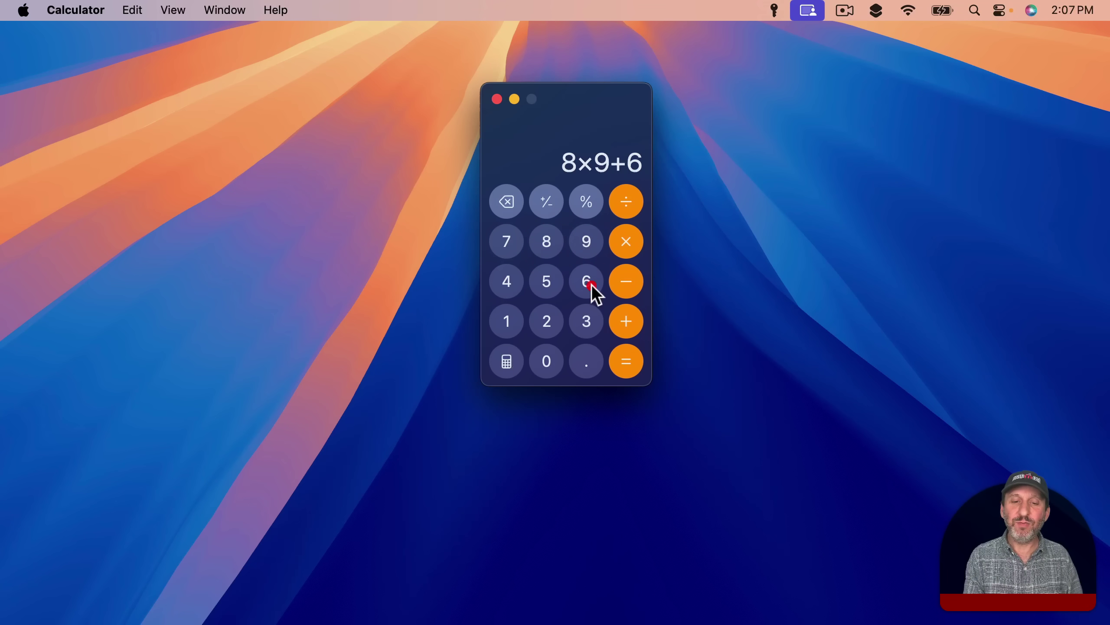
pyautogui.click(626, 282)
pyautogui.click(545, 244)
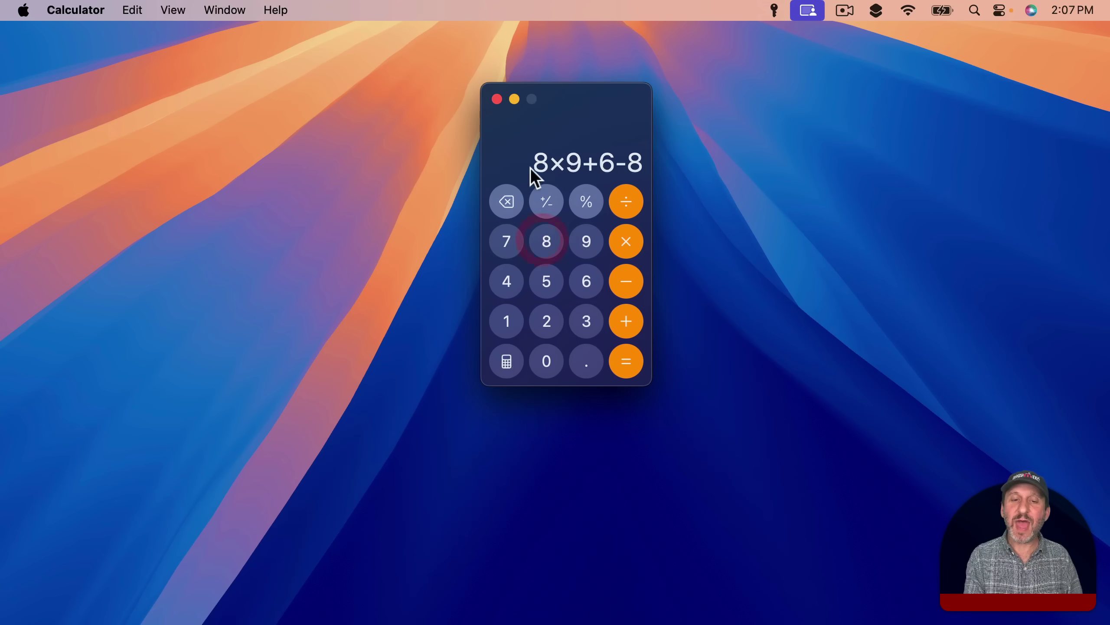
pyautogui.click(628, 362)
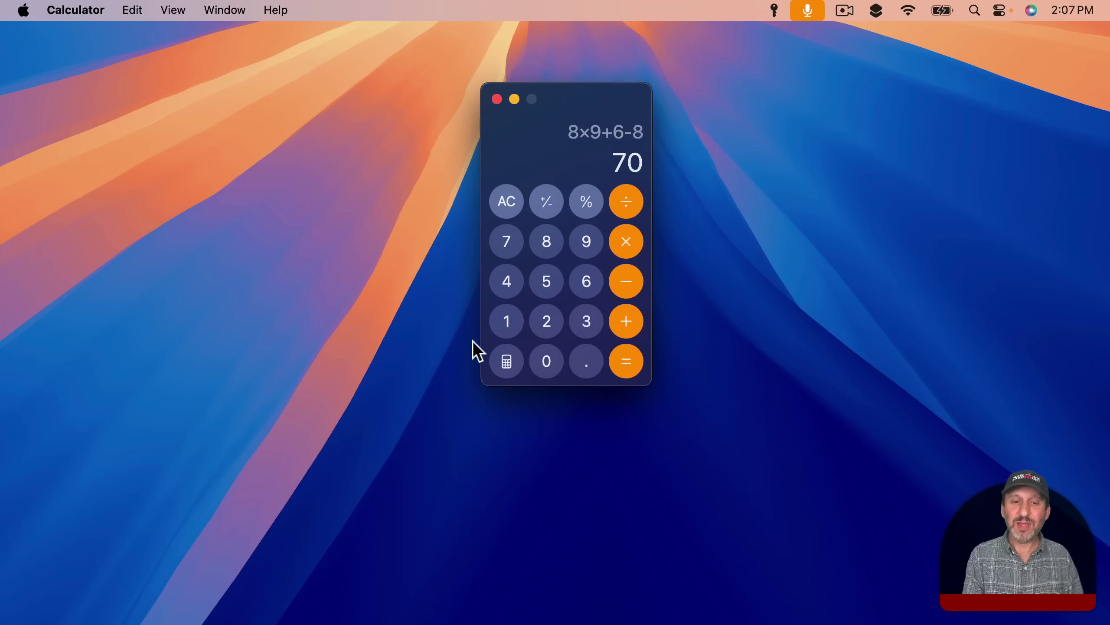
# Change the calculator to Scientific mode and enter the expression (7+3)×9 with parentheses.
pyautogui.click(506, 363)
pyautogui.click(524, 419)
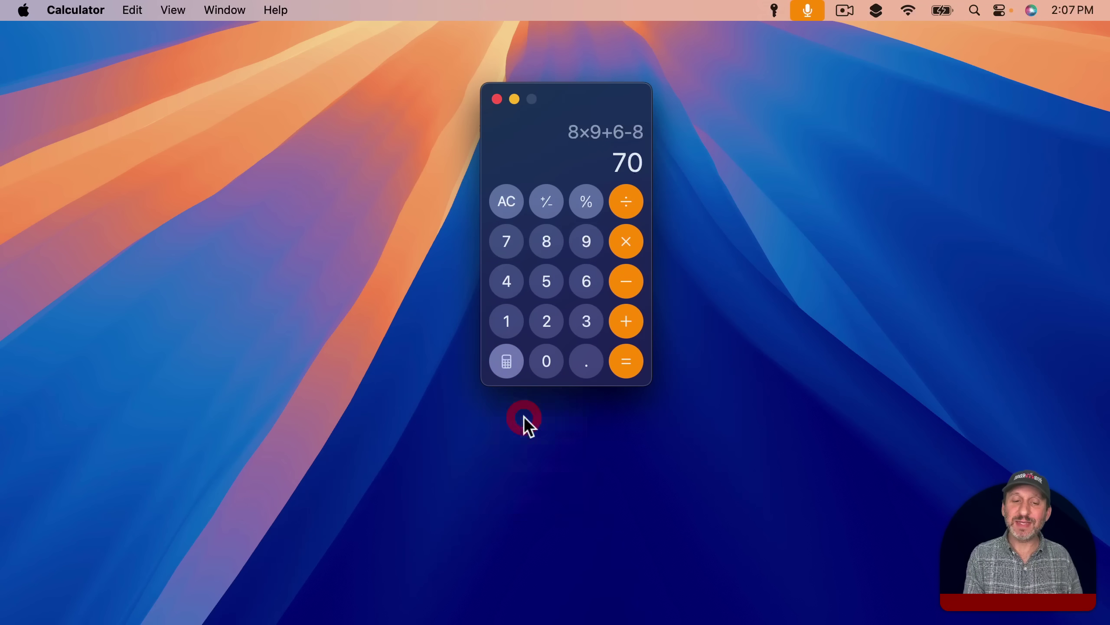
pyautogui.click(515, 202)
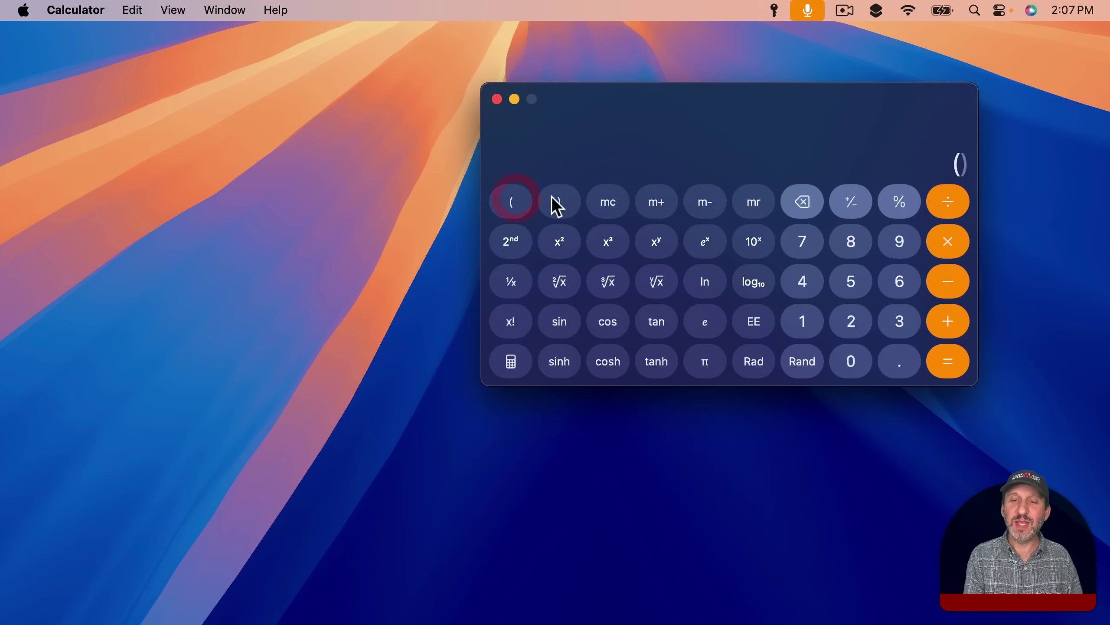
pyautogui.click(833, 250)
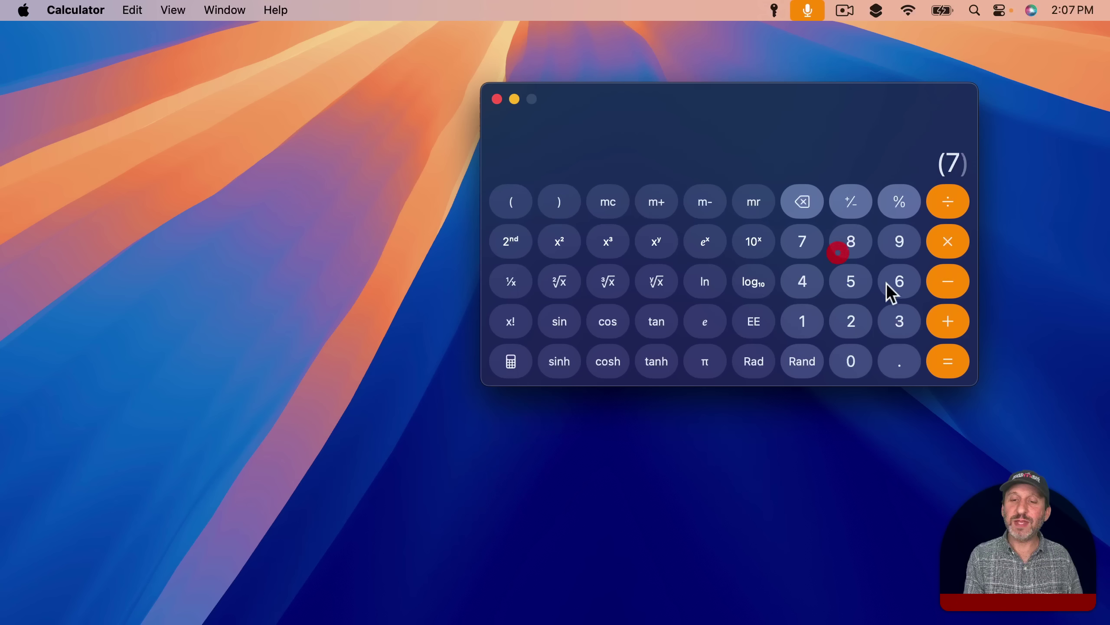
pyautogui.click(945, 322)
pyautogui.click(905, 322)
pyautogui.click(560, 201)
pyautogui.click(949, 241)
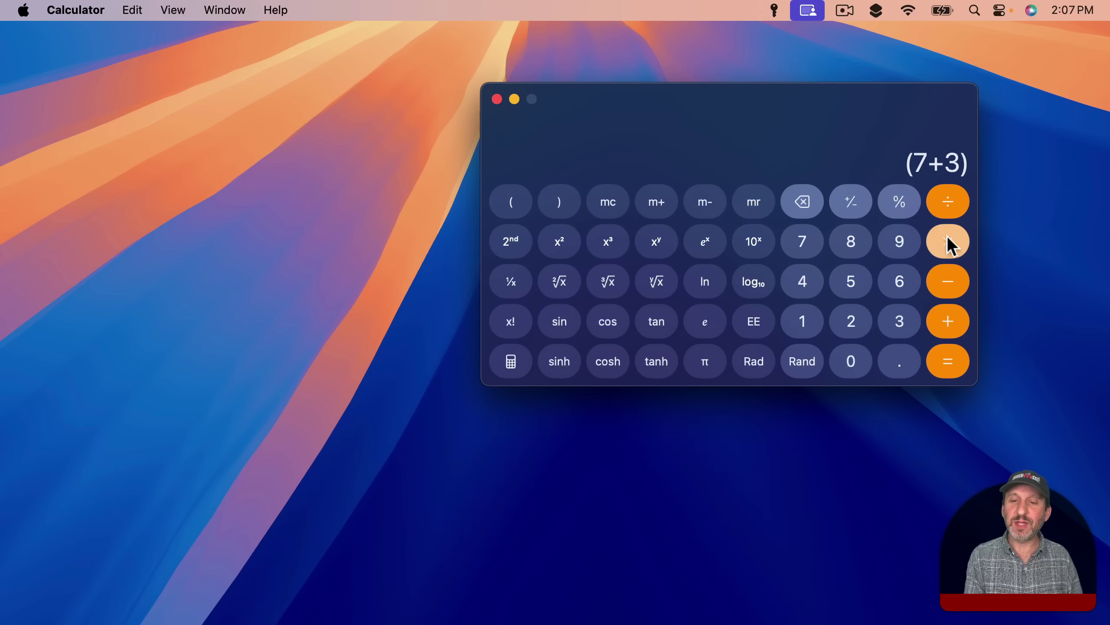
pyautogui.click(887, 243)
# Return the calculator to Basic mode and calculate (2+5)×7 with parentheses.
pyautogui.press('super+1')
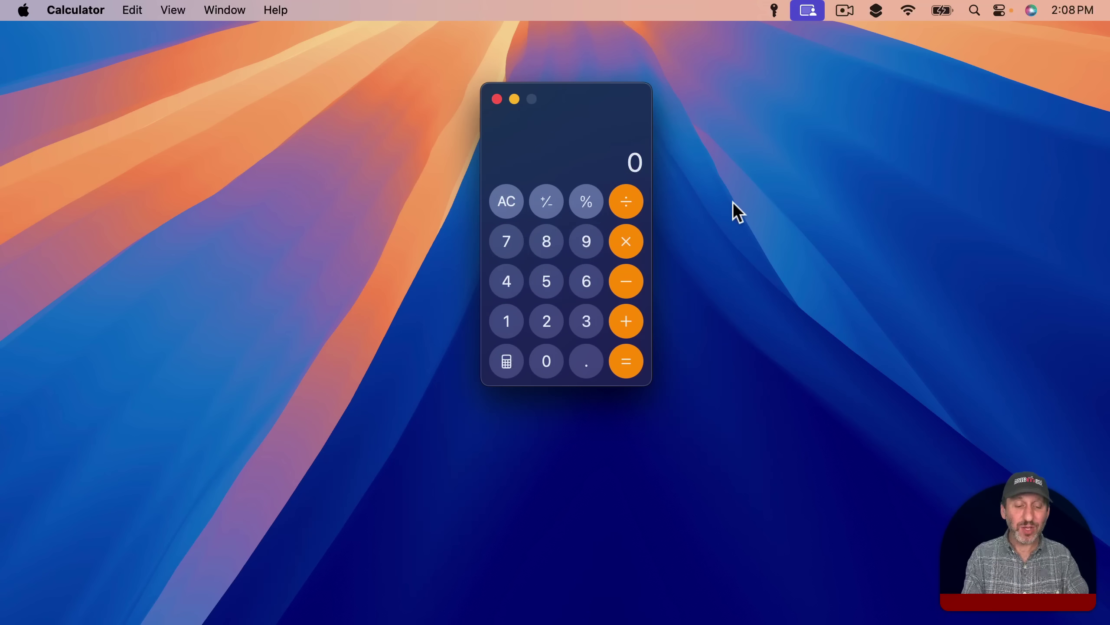
pyautogui.hotkey('shift', '9')
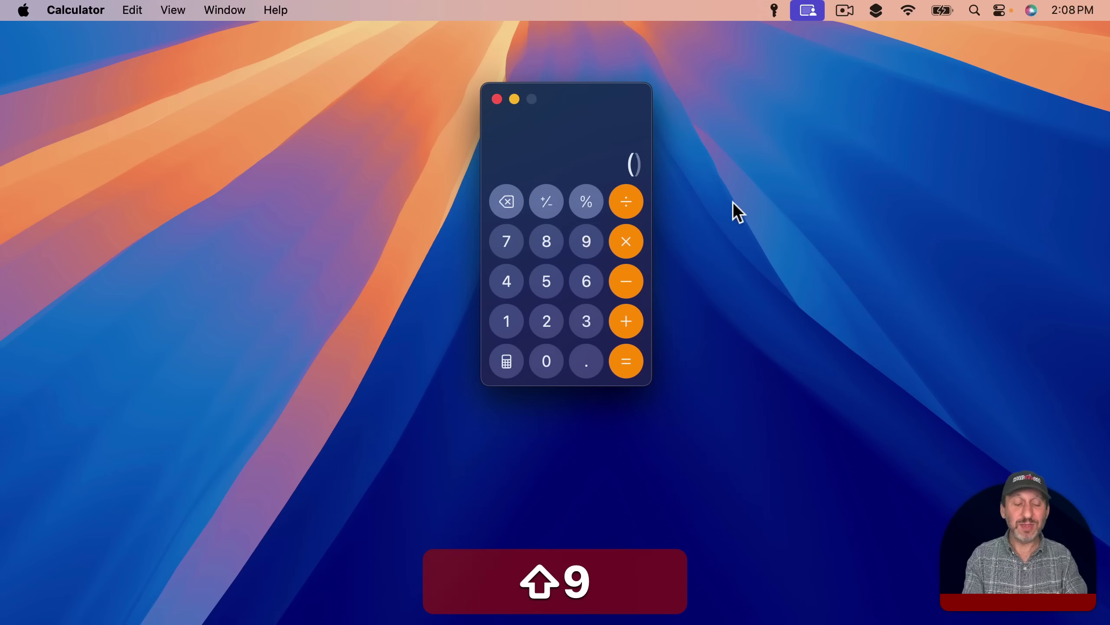
pyautogui.write('2+5')
pyautogui.hotkey('shift', '0')
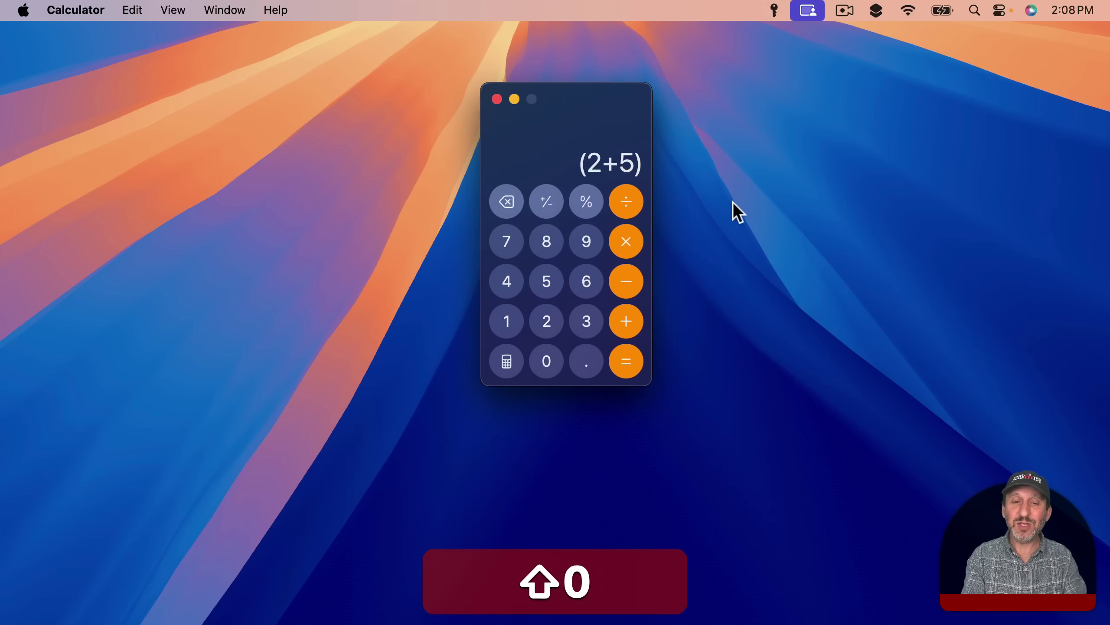
pyautogui.write('*7')
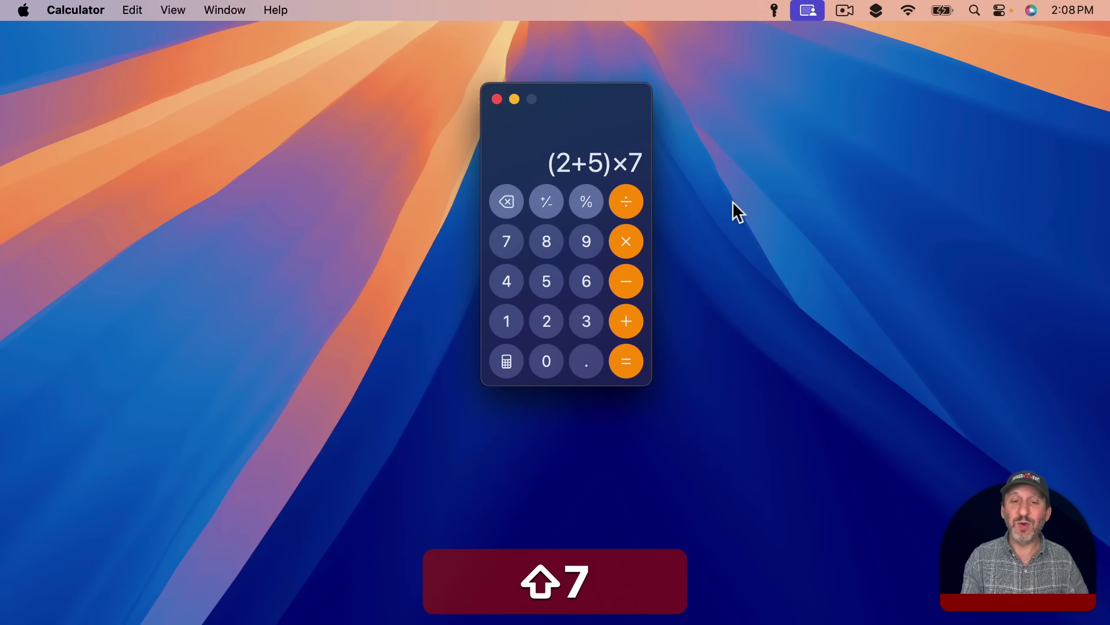
pyautogui.press('Return')
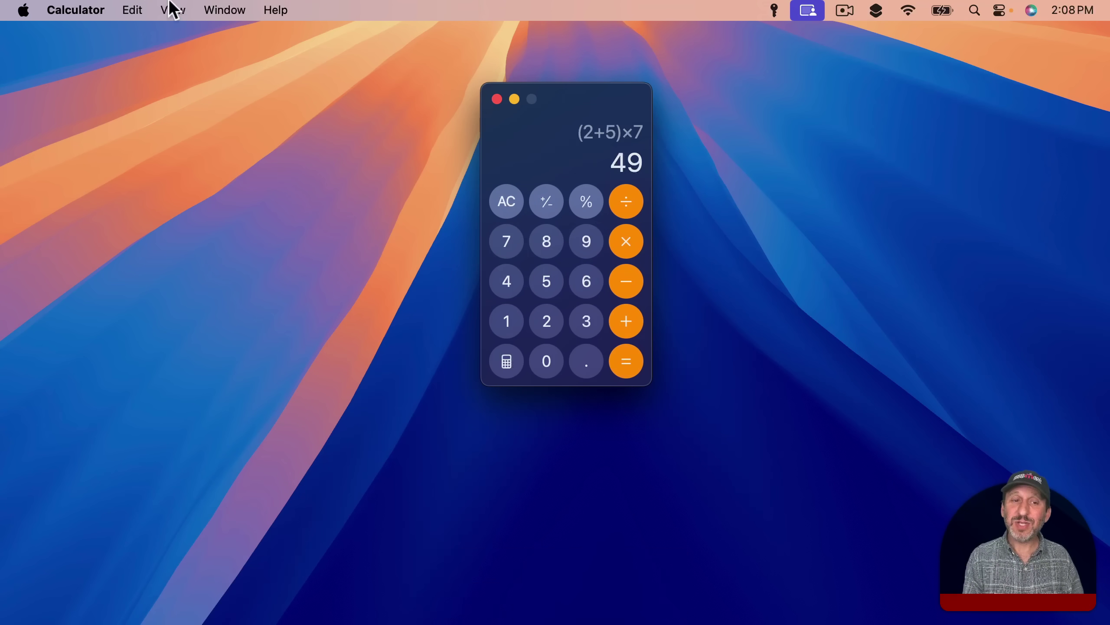
# Turn on unit conversion in the calculator and set it to convert from Celsius to Fahrenheit.
pyautogui.click(173, 8)
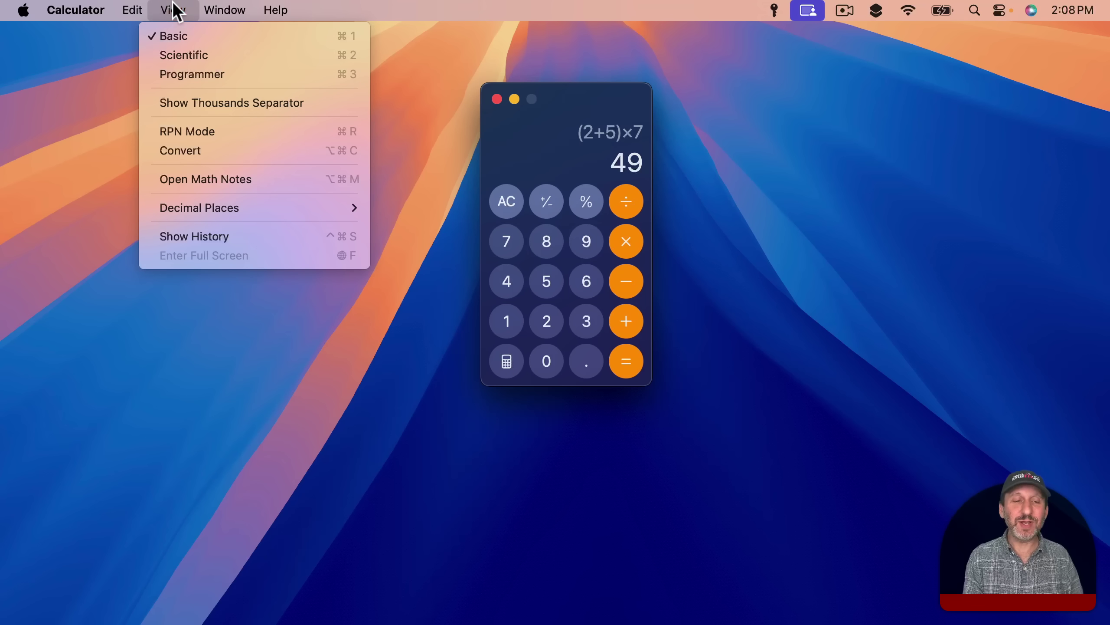
pyautogui.click(192, 151)
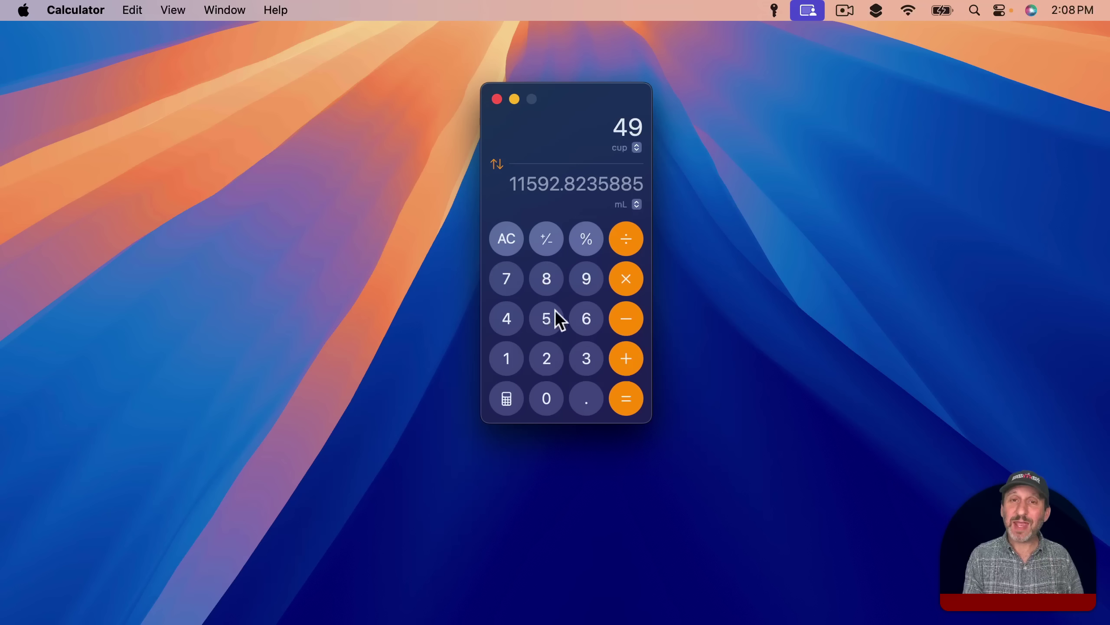
pyautogui.click(635, 148)
pyautogui.click(586, 216)
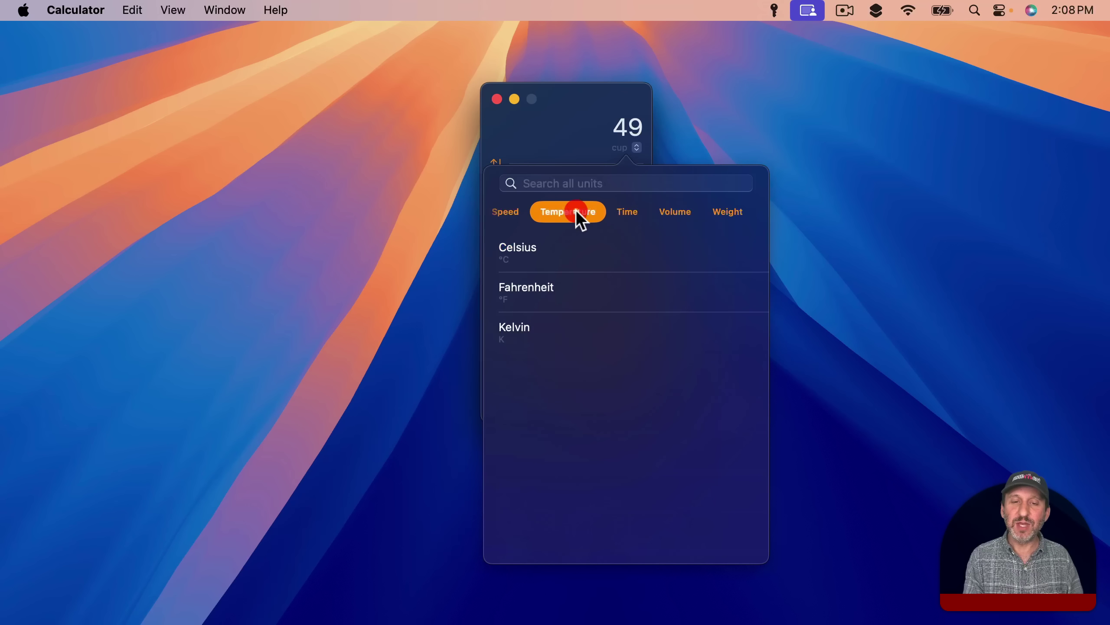
pyautogui.click(543, 245)
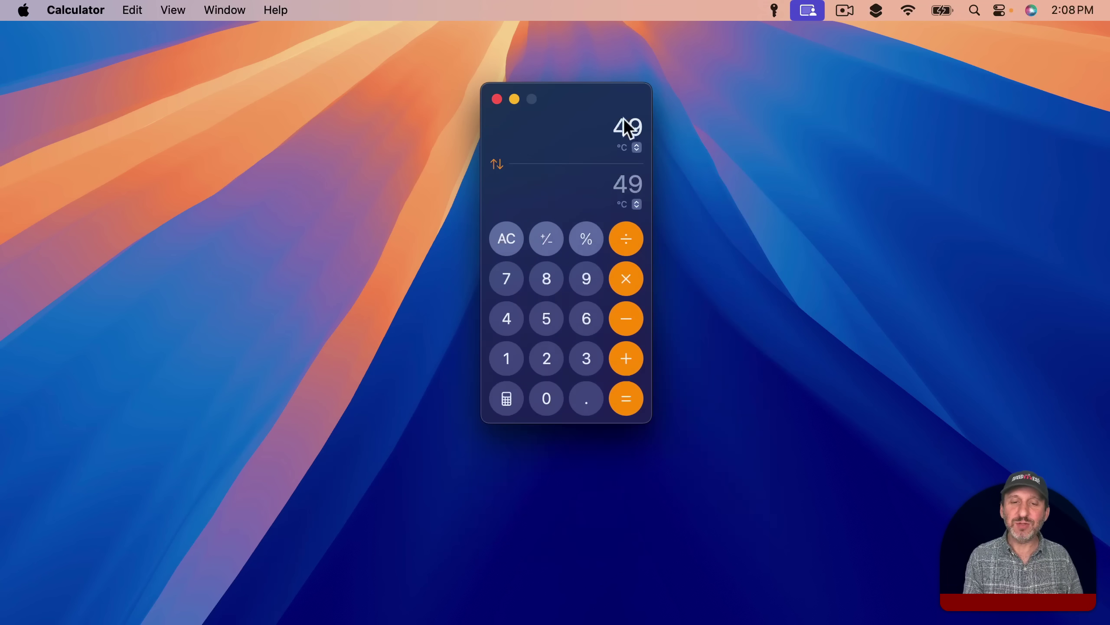
pyautogui.click(629, 205)
pyautogui.click(696, 165)
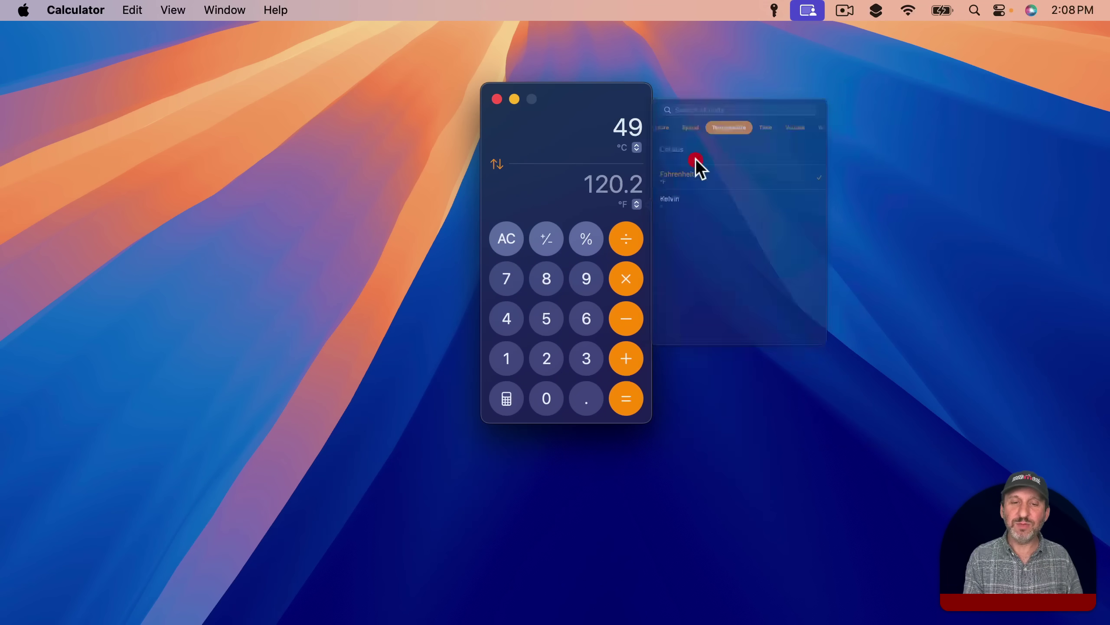
# Calculate 6+32 as the Celsius value to convert.
pyautogui.click(588, 319)
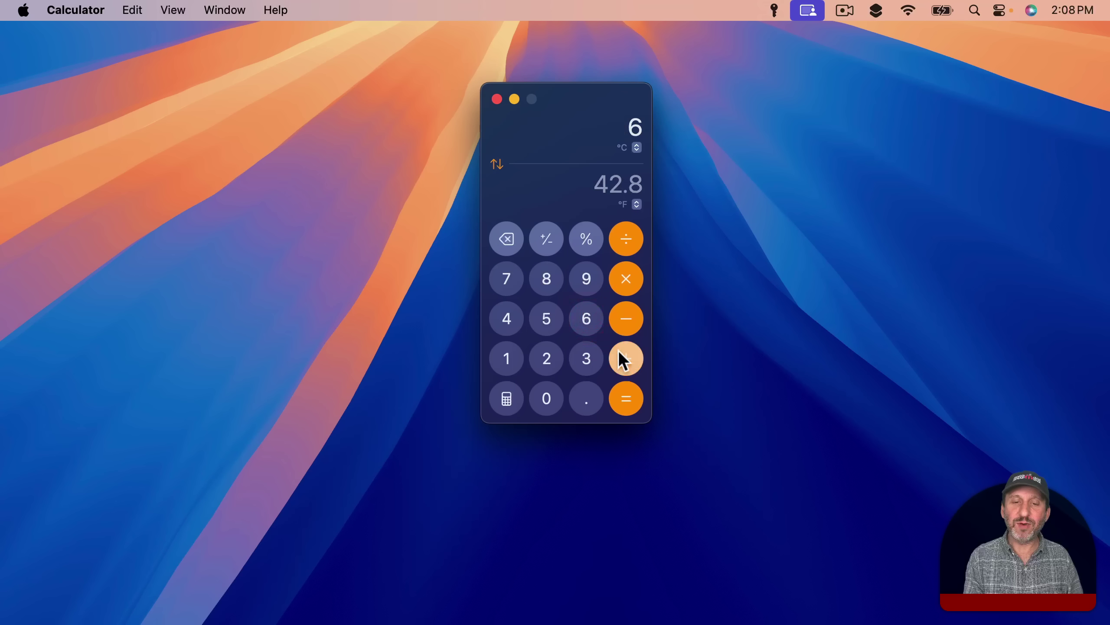
pyautogui.click(624, 358)
pyautogui.click(587, 358)
pyautogui.click(542, 358)
pyautogui.click(628, 396)
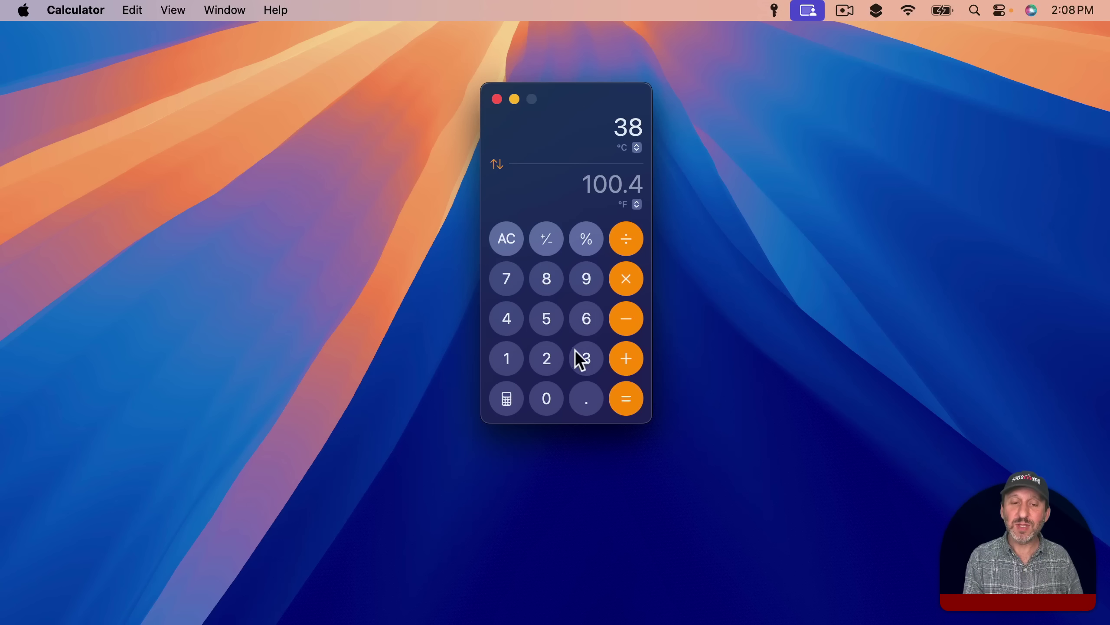
# Browse the other unit categories available for the value being converted.
pyautogui.click(632, 147)
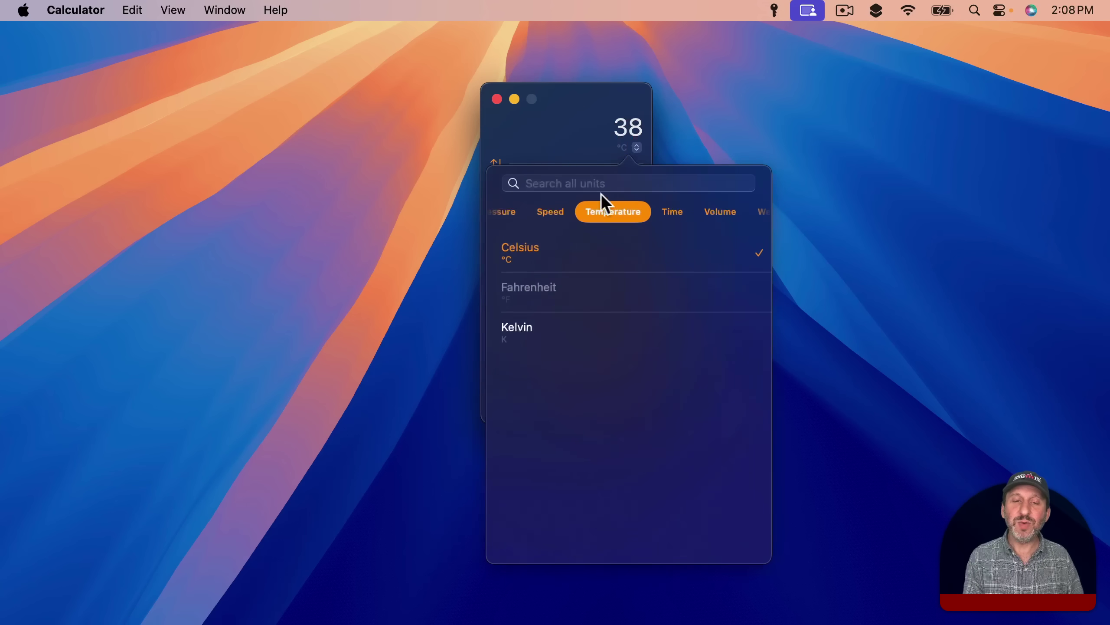
pyautogui.hscroll(-5, 575, 213)
pyautogui.click(619, 212)
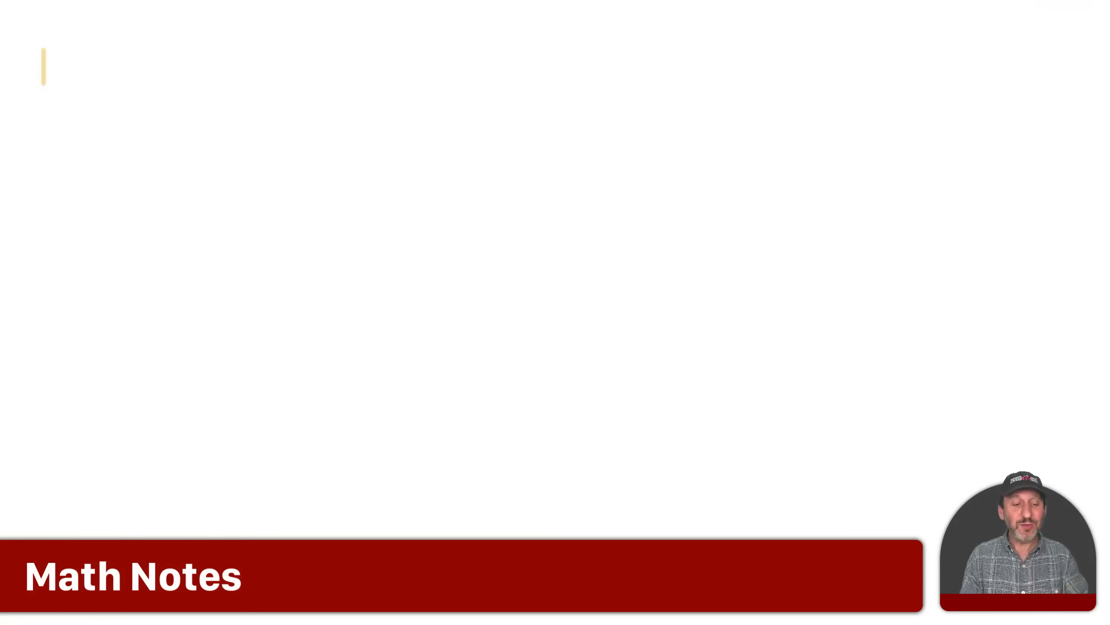
# Write 2+3= in a blank Math Notes note and leave an empty line below it.
pyautogui.write('2+3=')
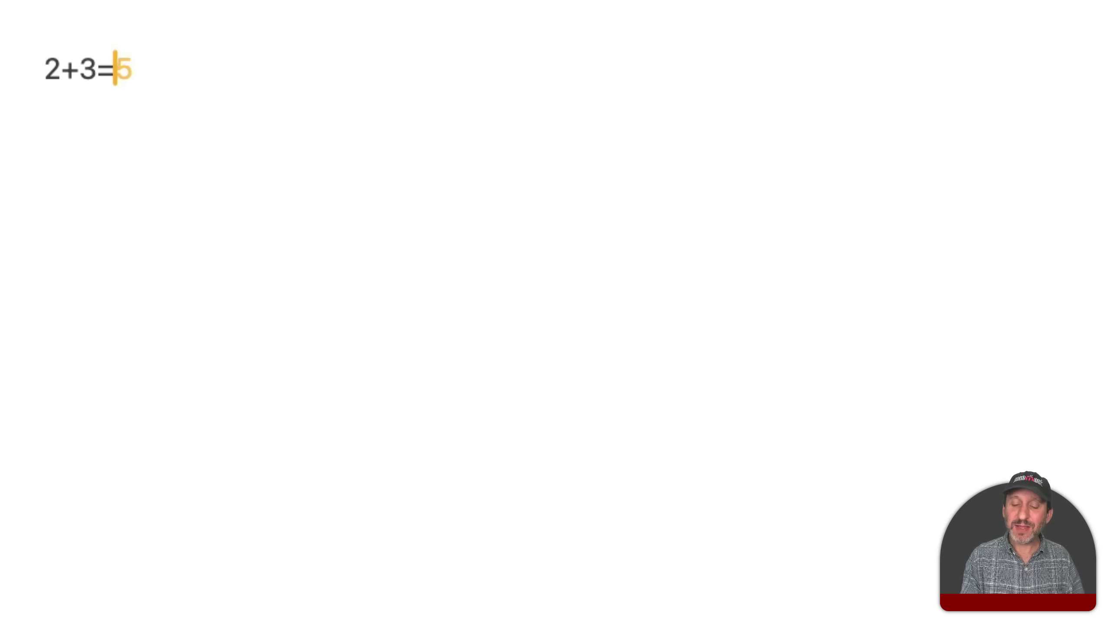
pyautogui.press('Return')
pyautogui.press('Return')
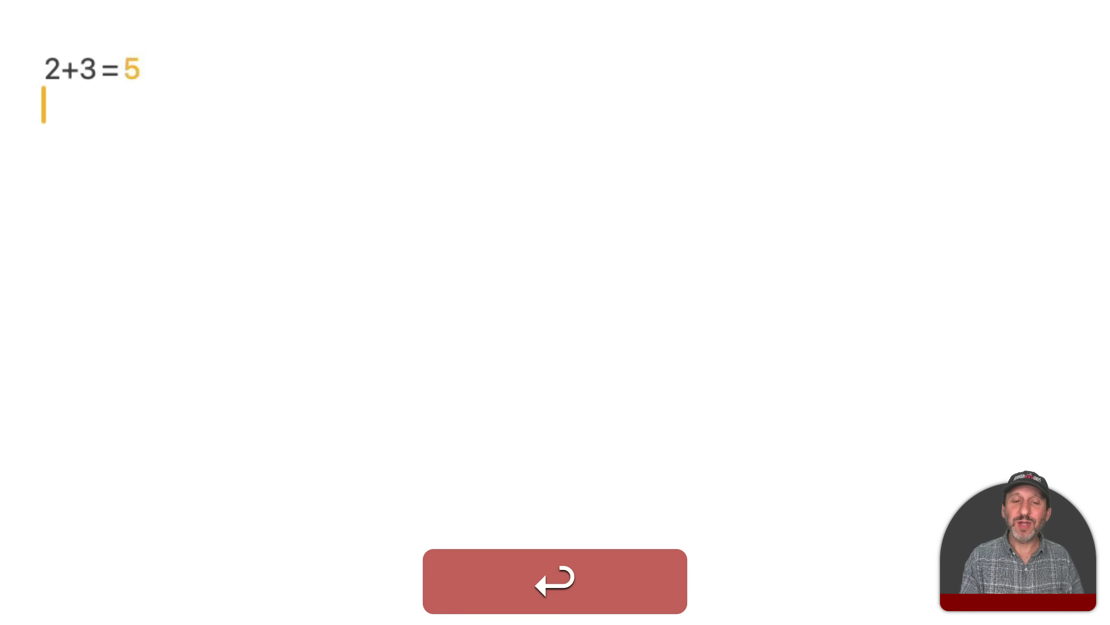
pyautogui.press('Return')
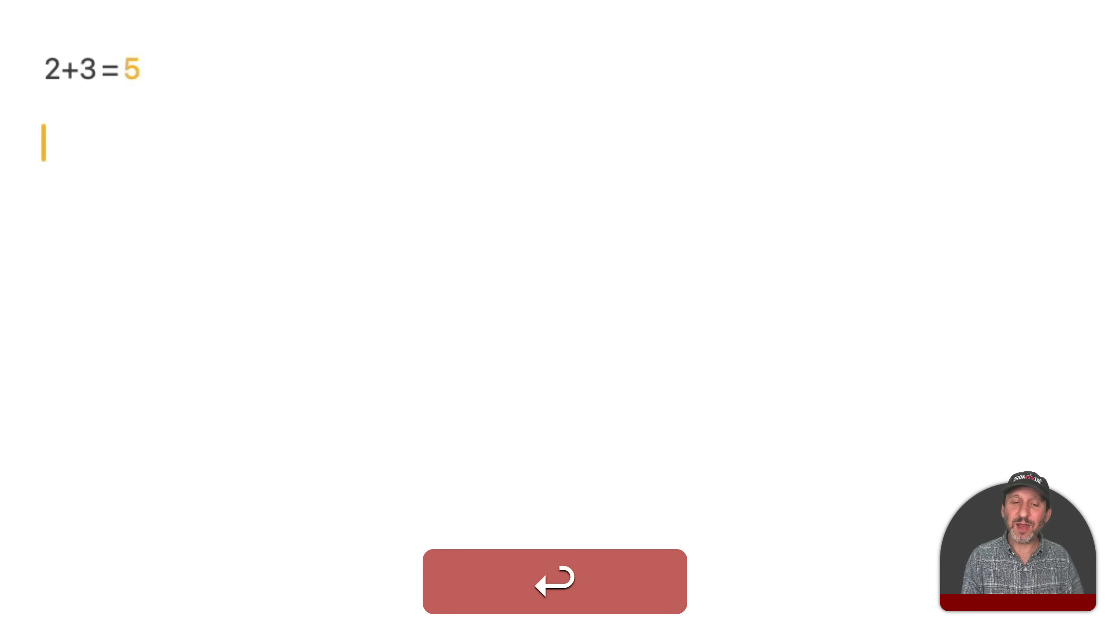
# Change the first number of the sum in the note to 7.
pyautogui.click(61, 74)
pyautogui.press('BackSpace')
pyautogui.write('7')
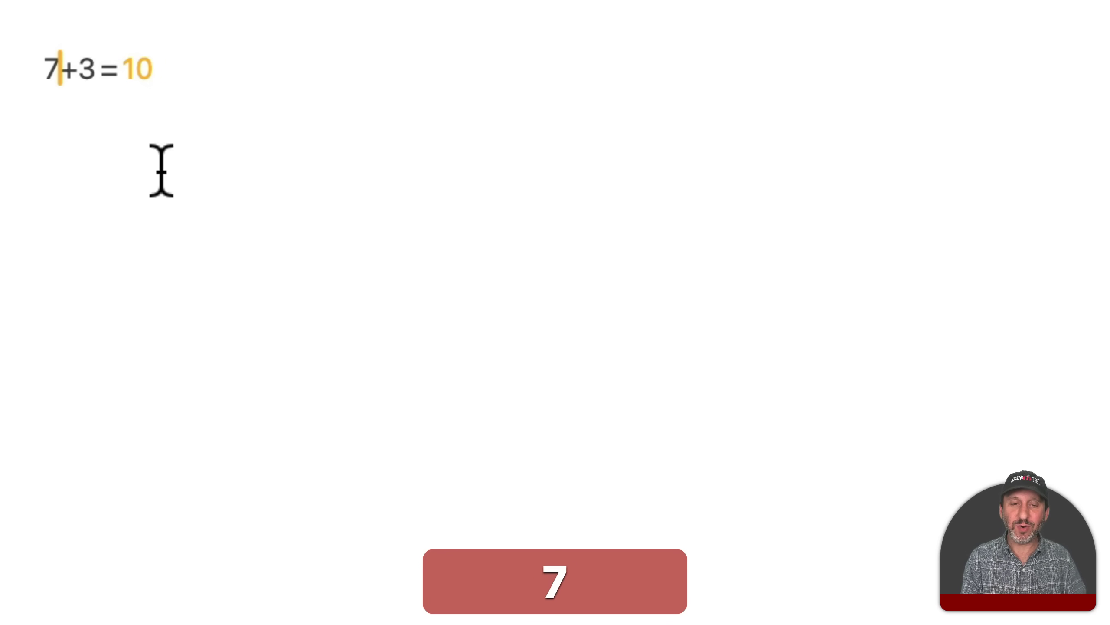
# Define the variables a=9 and b=34 on separate lines below the sum.
pyautogui.click(151, 147)
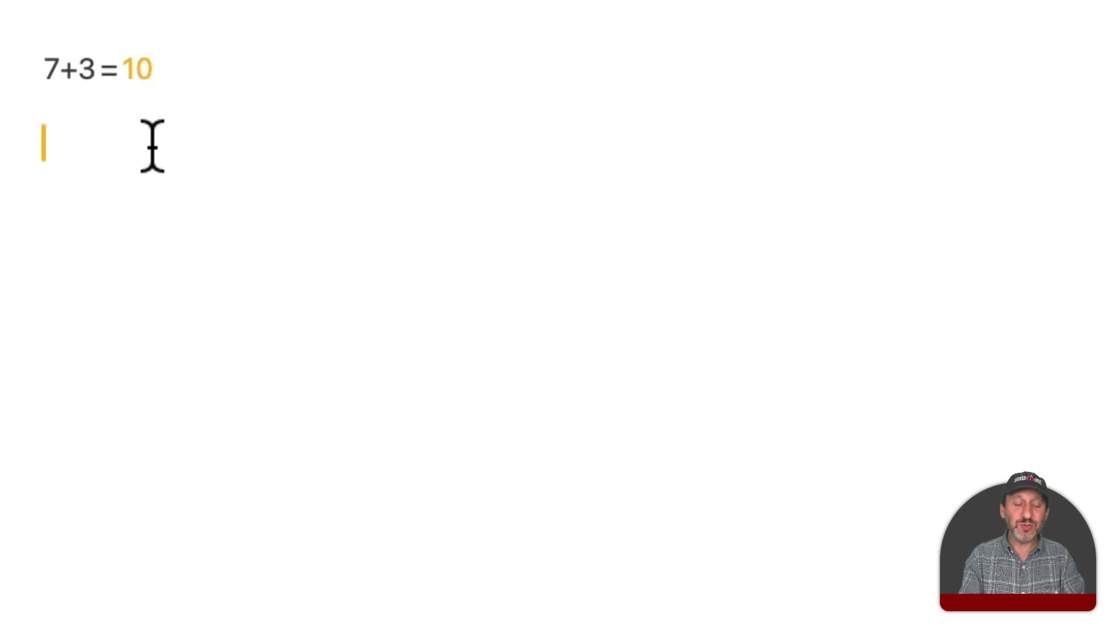
pyautogui.write('a=9')
pyautogui.press('Return')
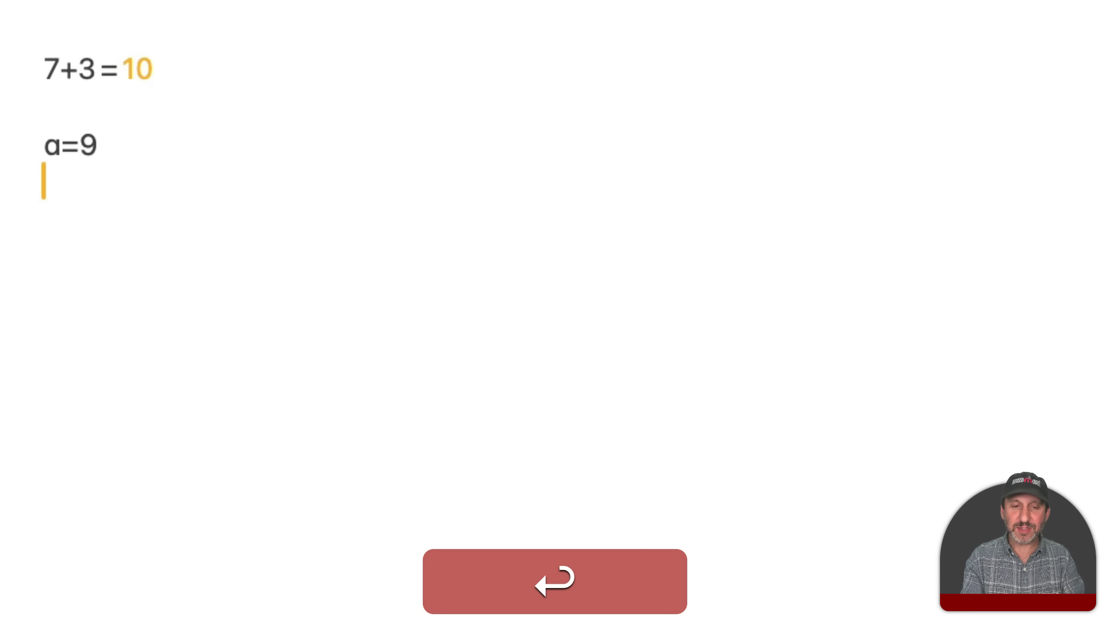
pyautogui.write('b=34')
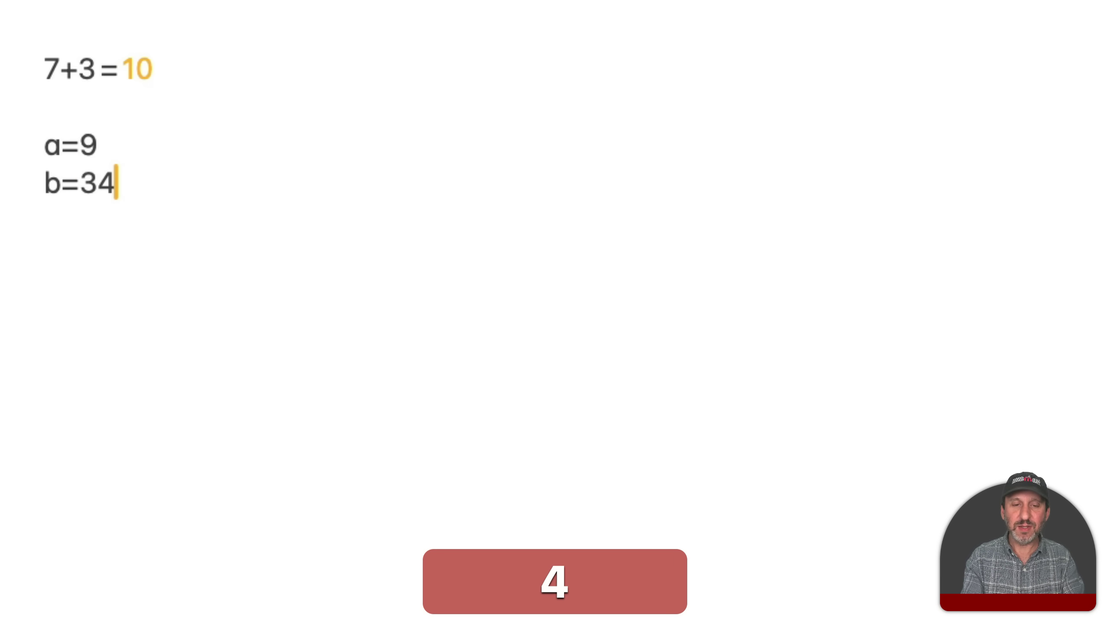
# Add the expressions a+b= and a*b= on separate lines below the variable definitions.
pyautogui.press('Return')
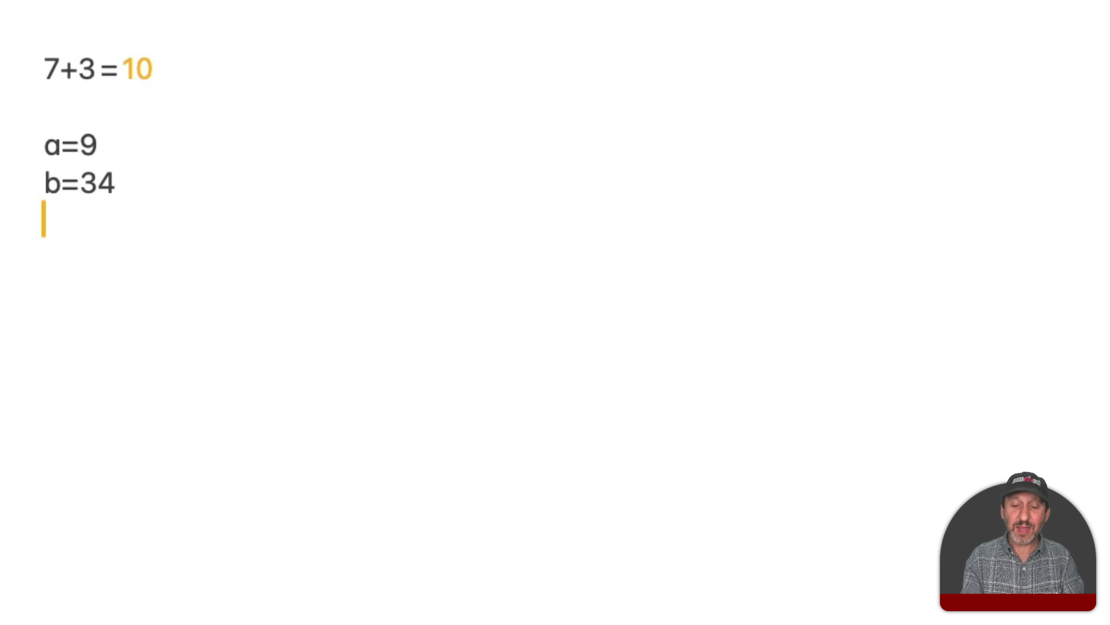
pyautogui.write('a+b ')
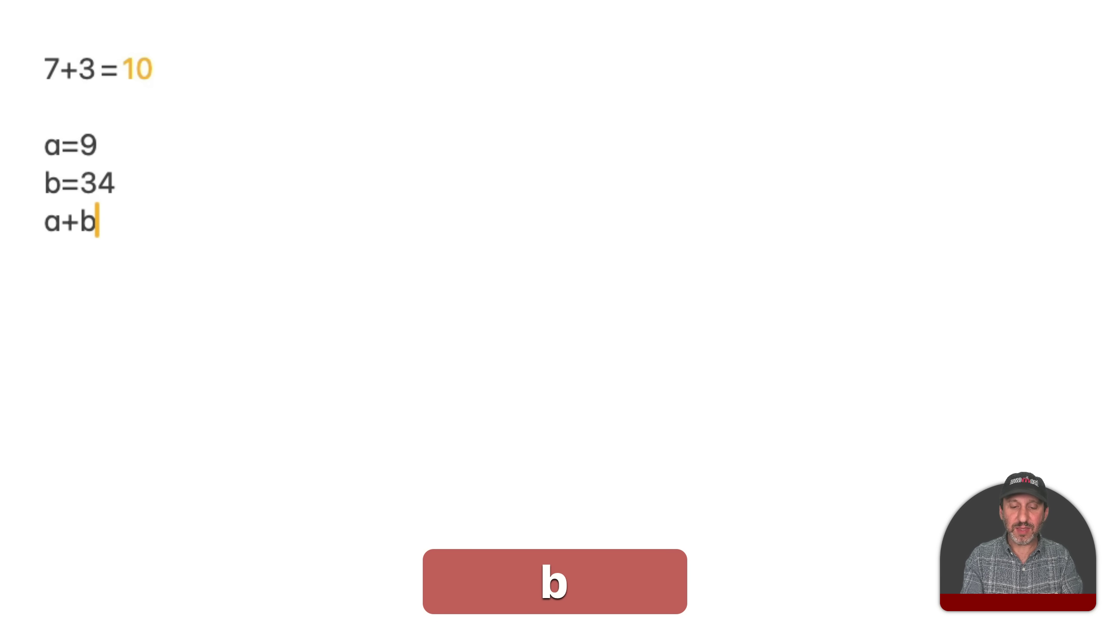
pyautogui.write('=43')
pyautogui.press('Return')
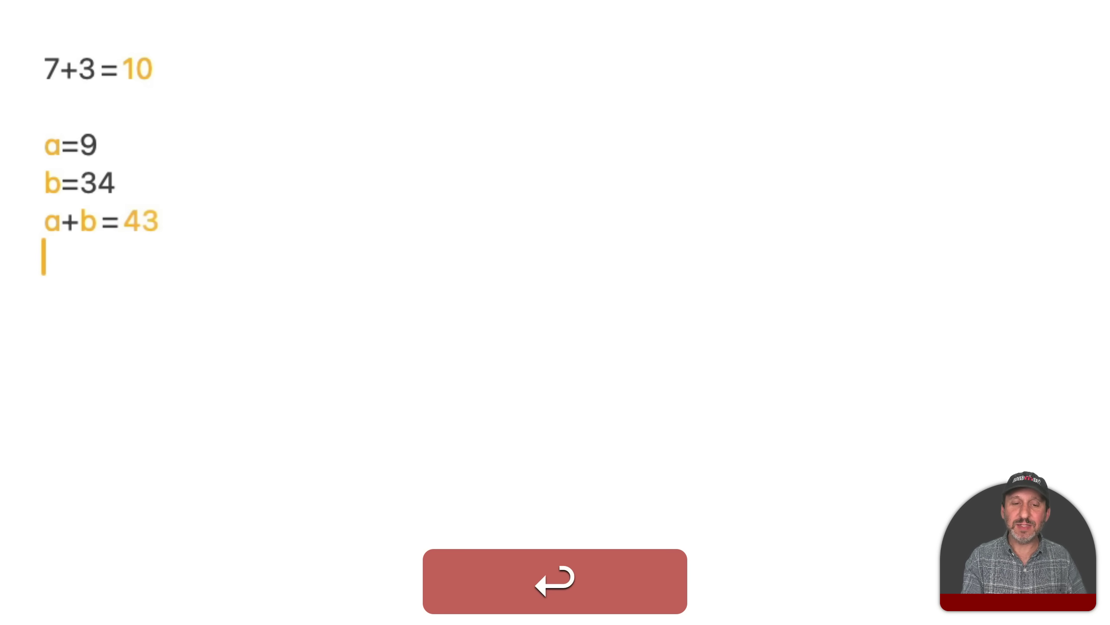
pyautogui.write('a*')
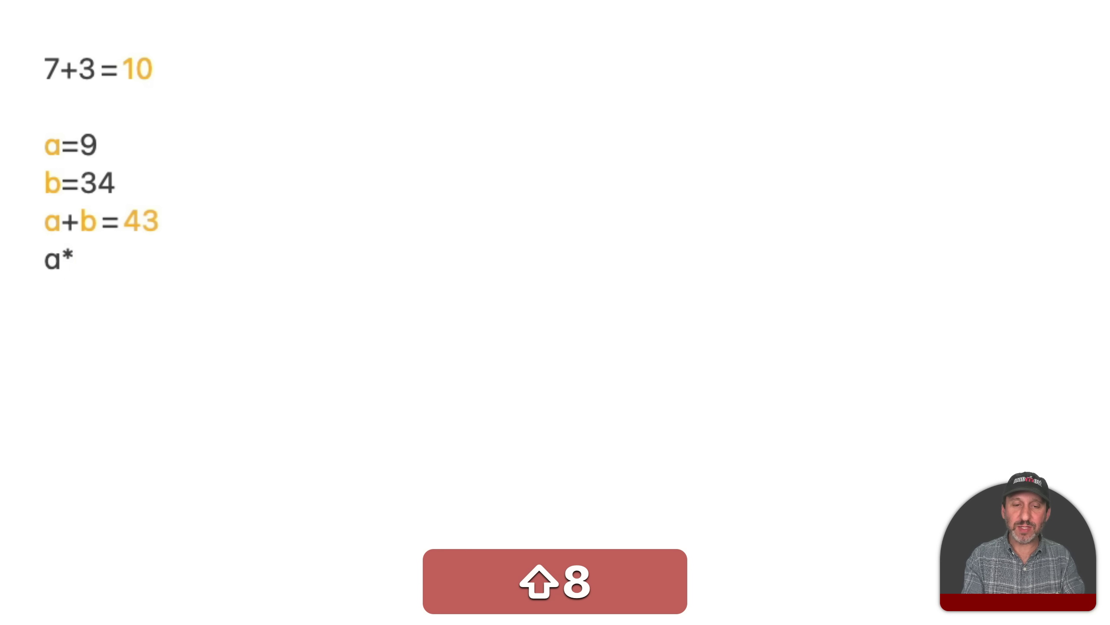
pyautogui.write('b =')
pyautogui.press('Return')
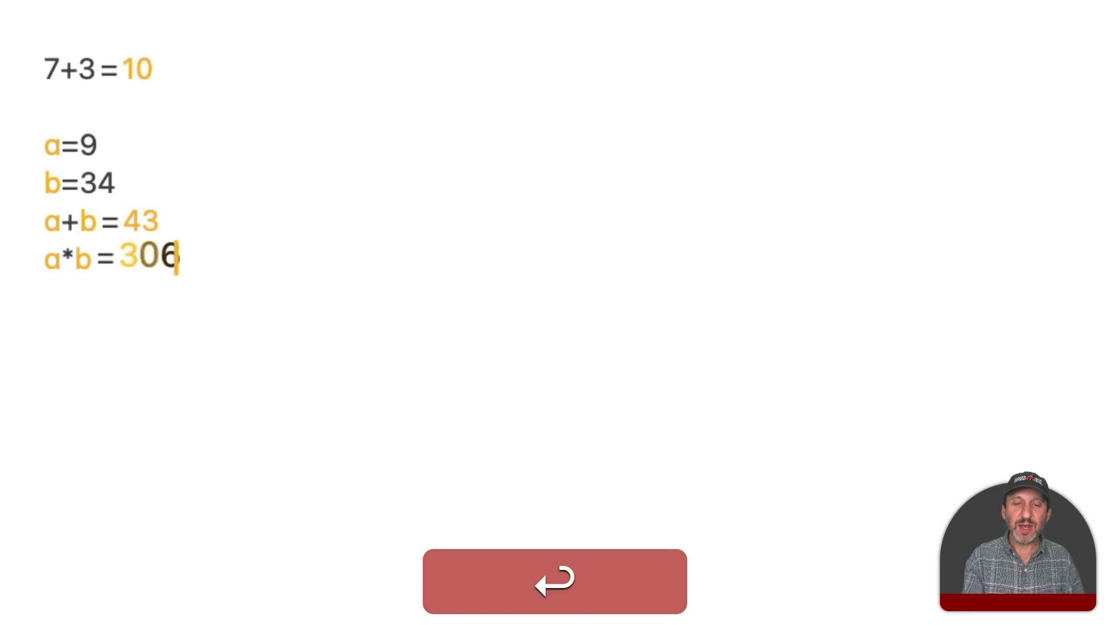
pyautogui.press('Return')
# Change the value of variable a to 6.
pyautogui.click(126, 142)
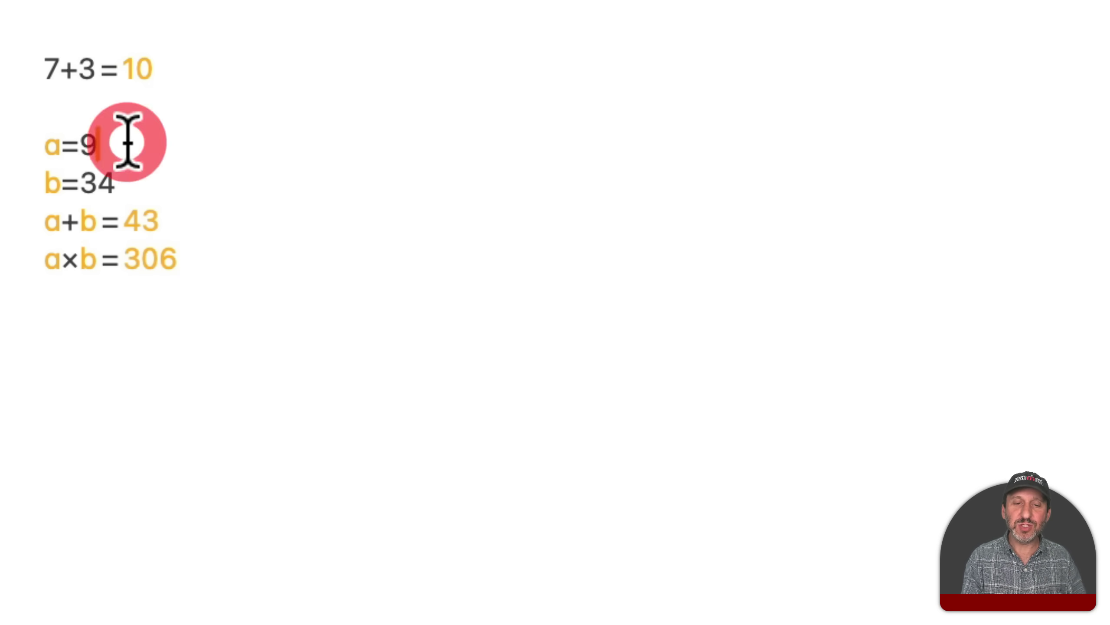
pyautogui.press('BackSpace')
pyautogui.write('6')
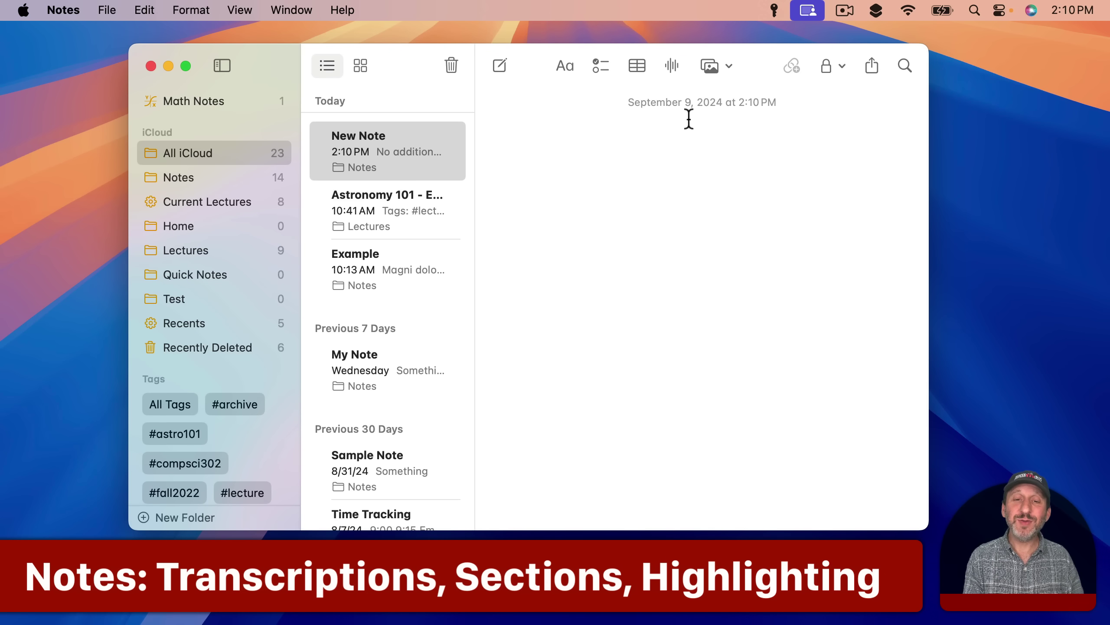
# Record an audio clip of about 4 seconds in the new note, finish the recording and open it from the note.
pyautogui.click(671, 65)
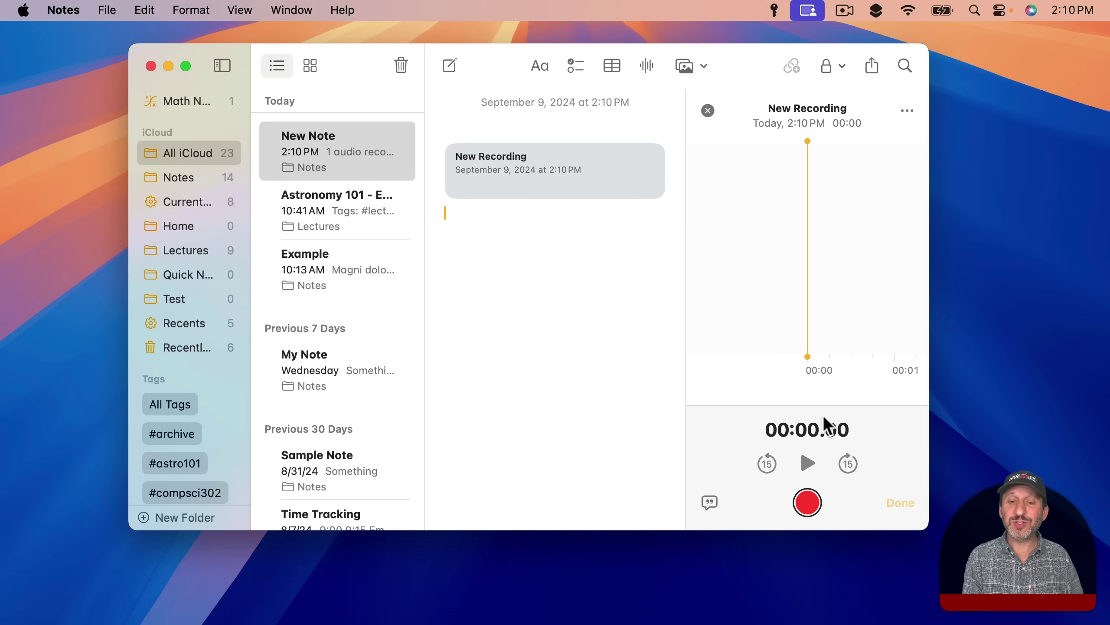
pyautogui.click(807, 503)
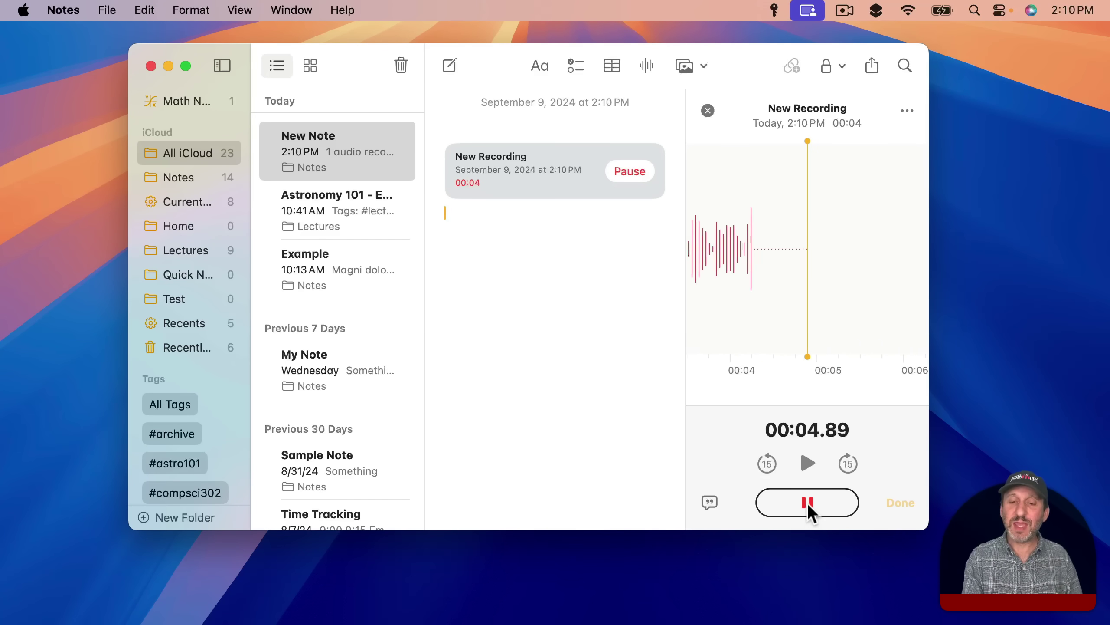
pyautogui.click(807, 502)
pyautogui.click(894, 503)
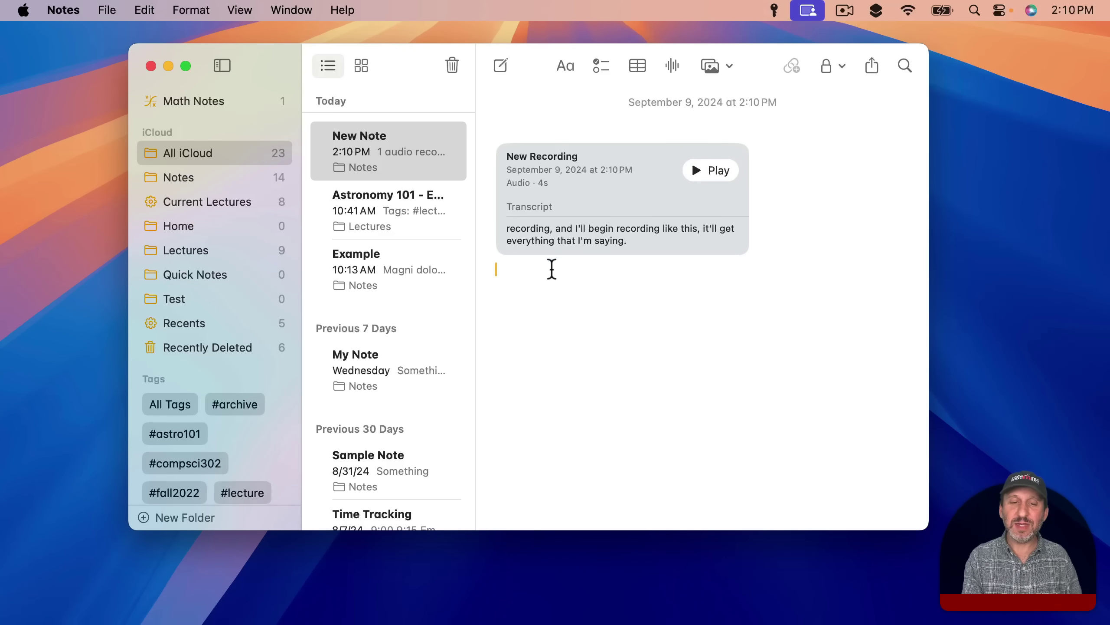
pyautogui.click(616, 238)
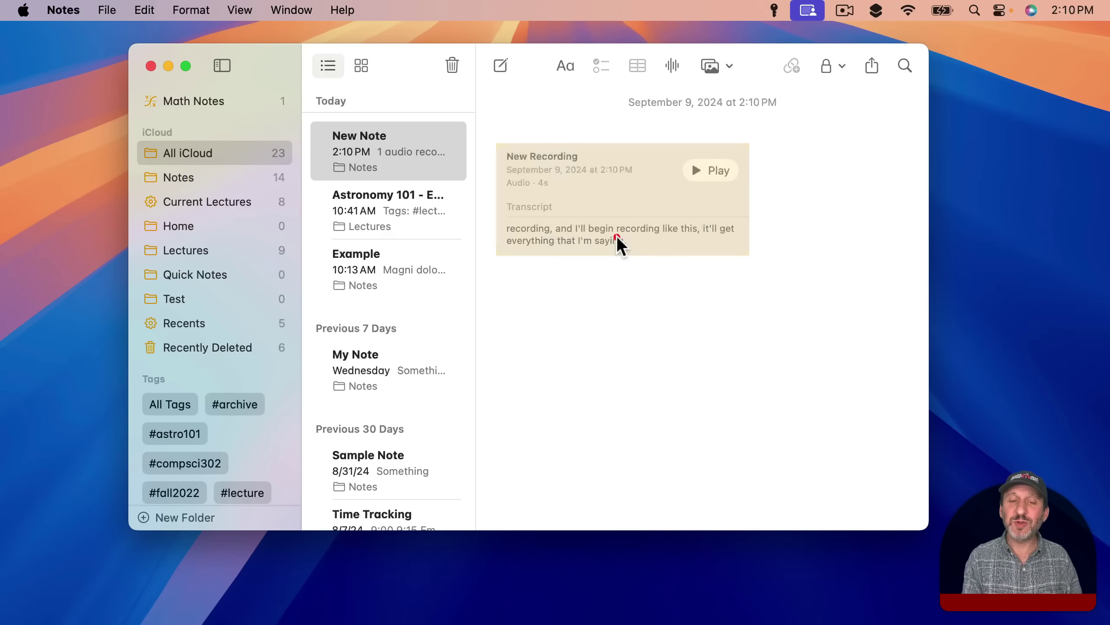
pyautogui.doubleClick(615, 236)
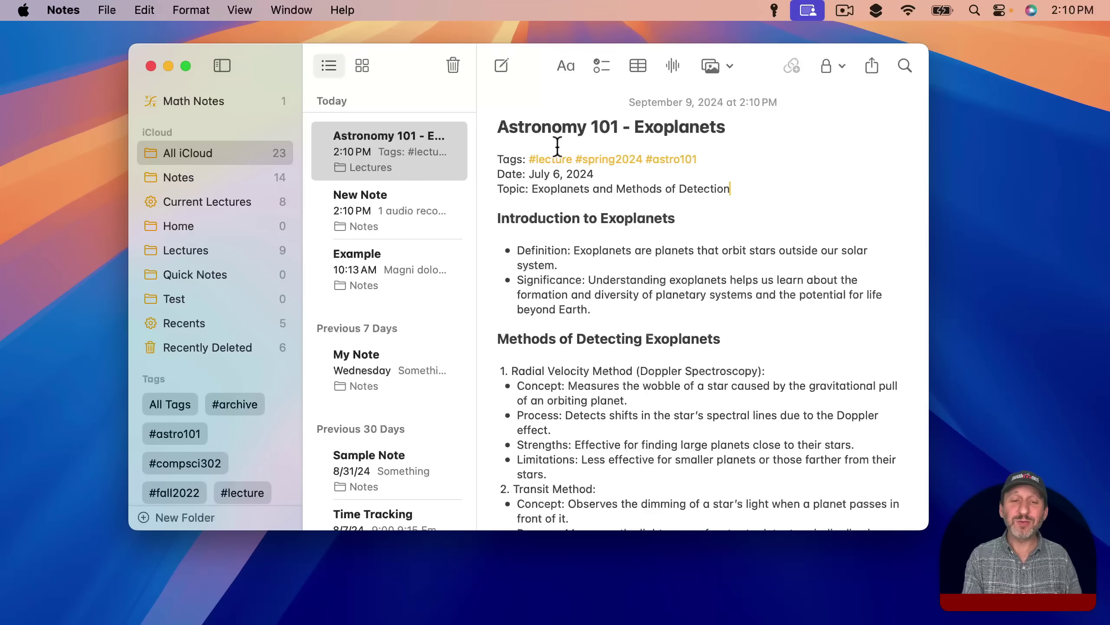
# Collapse and re-expand the Introduction to Exoplanets section of the Astronomy 101 note.
pyautogui.click(487, 217)
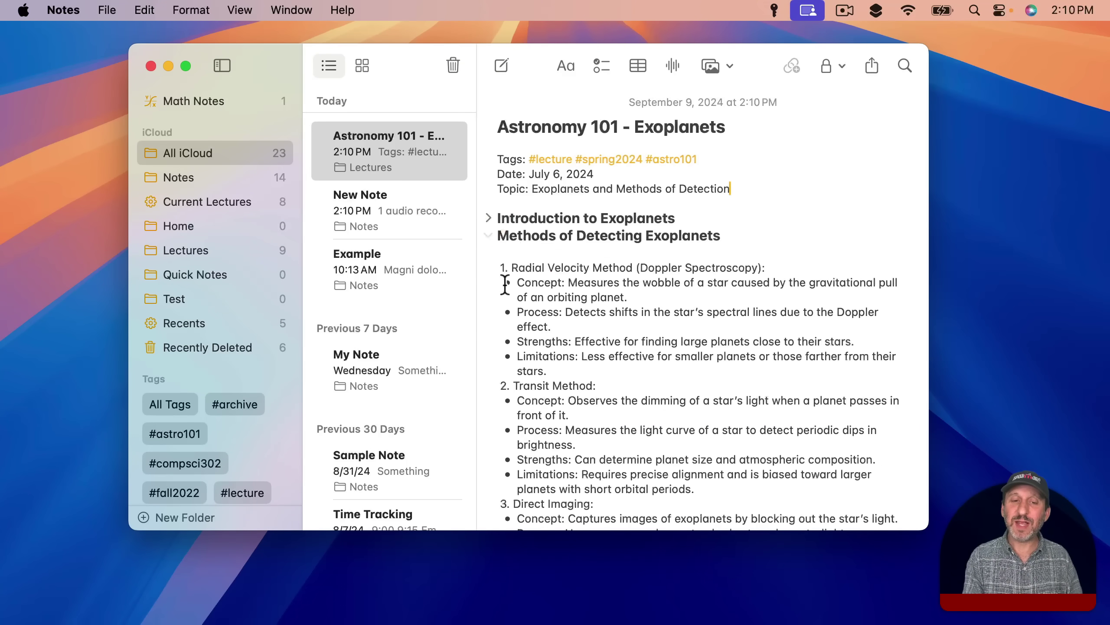
pyautogui.click(488, 217)
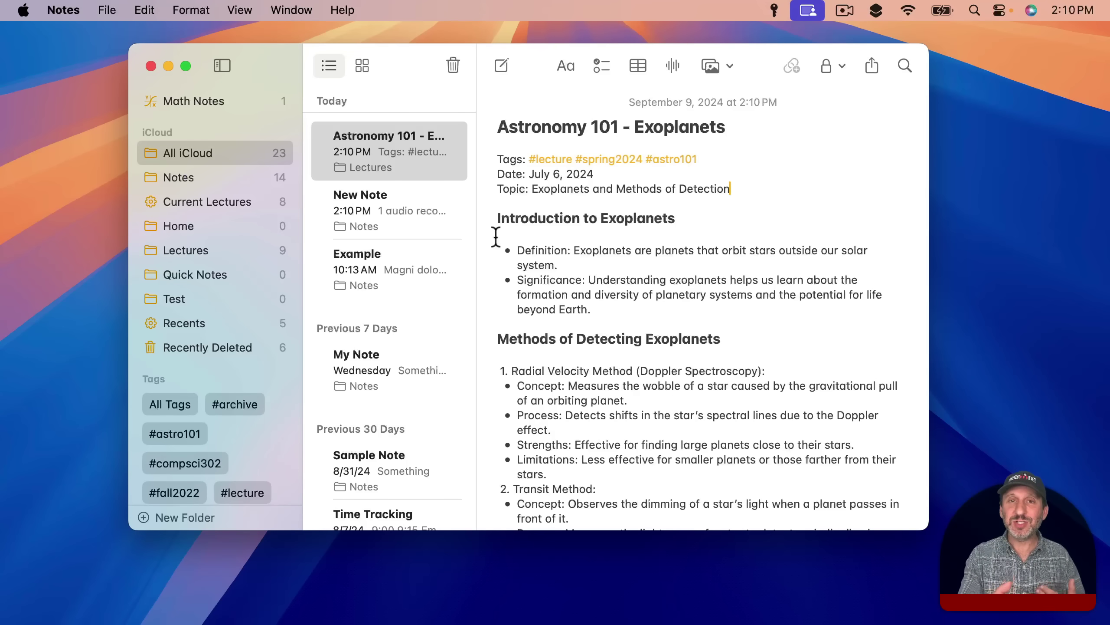
# Highlight the words "Exoplanets are planets" in the Definition bullet with the mint highlight colour.
pyautogui.doubleClick(592, 249)
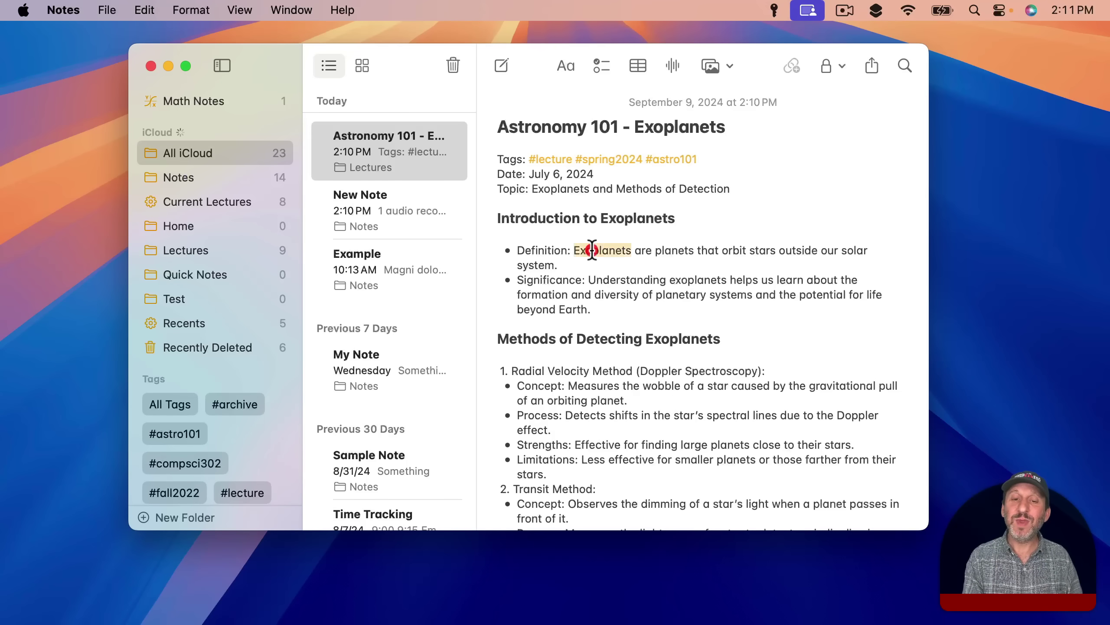
pyautogui.moveTo(592, 250); pyautogui.dragTo(669, 250)
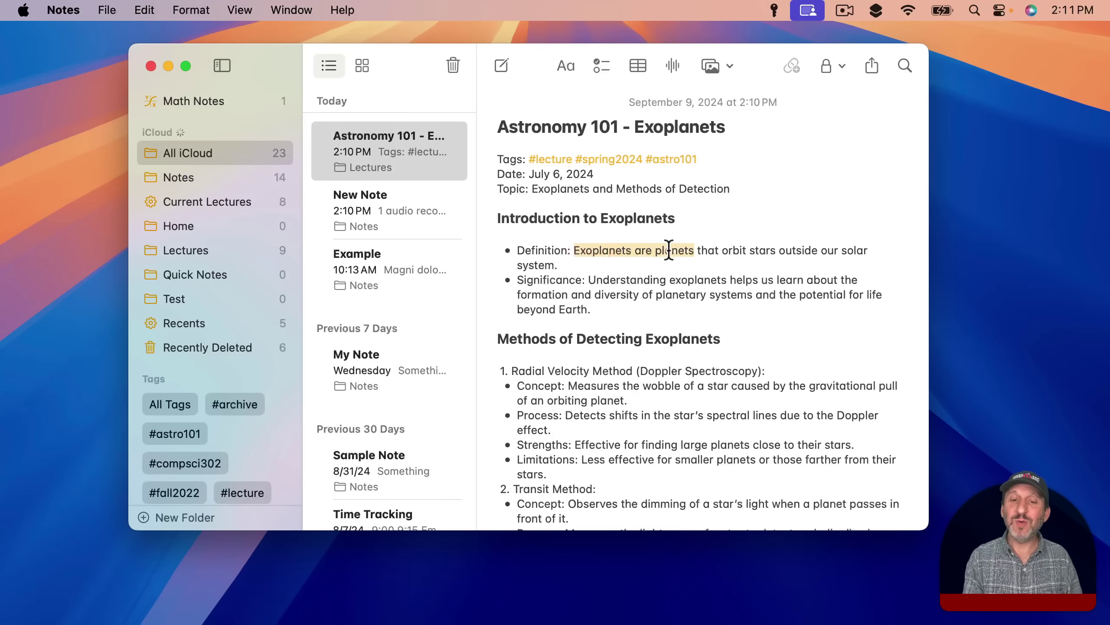
pyautogui.click(565, 65)
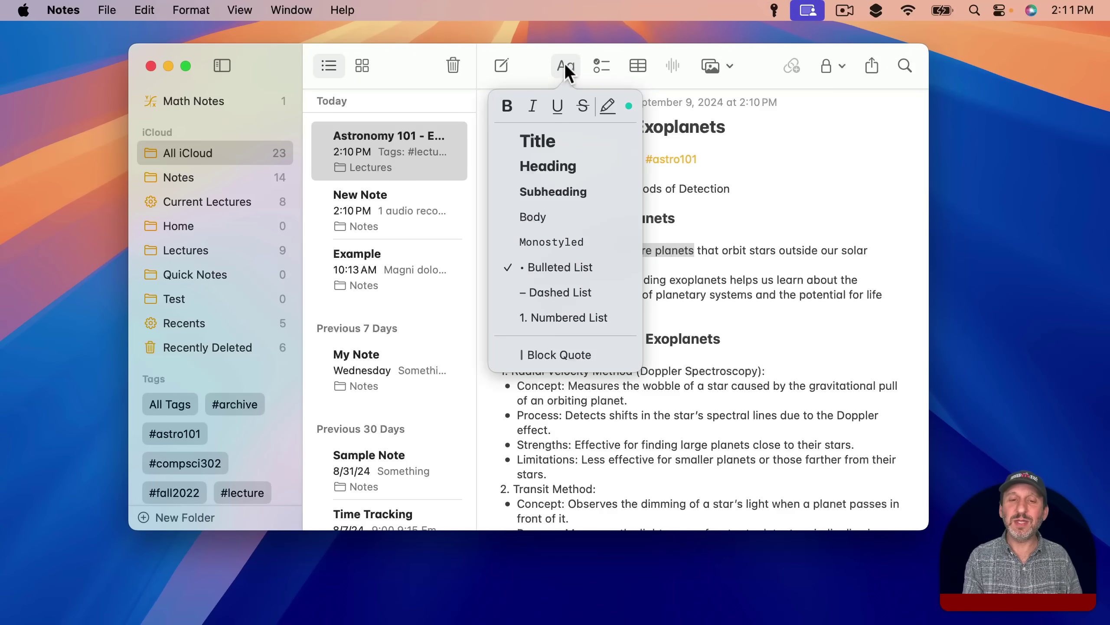
pyautogui.click(605, 105)
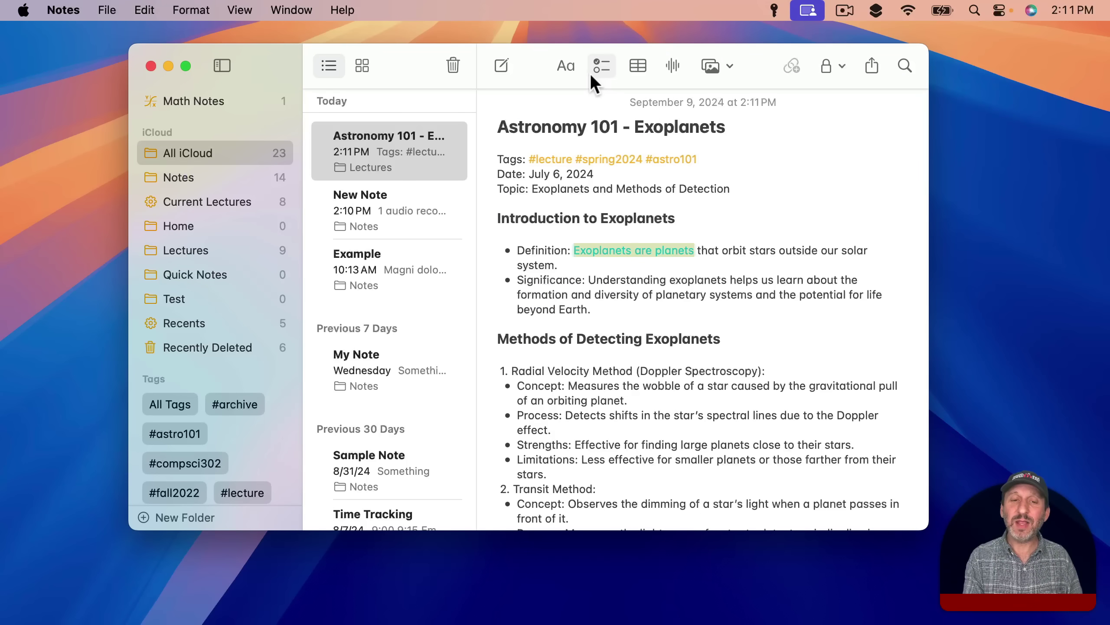
# Change the highlight colour of "Exoplanets are planets" to Pink.
pyautogui.click(566, 66)
pyautogui.click(629, 106)
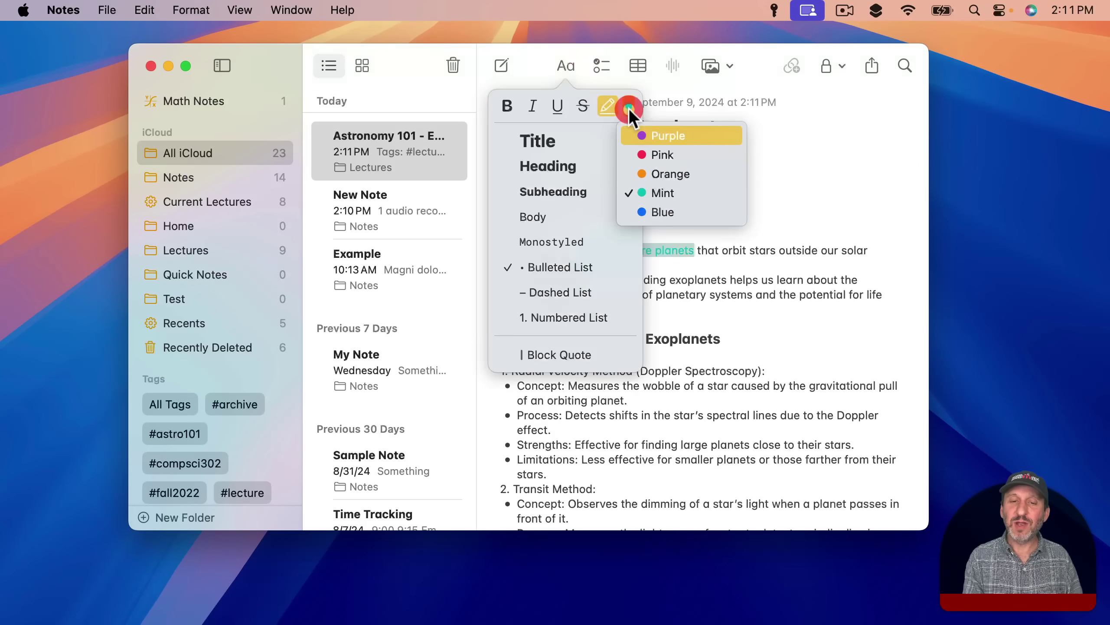
pyautogui.click(654, 158)
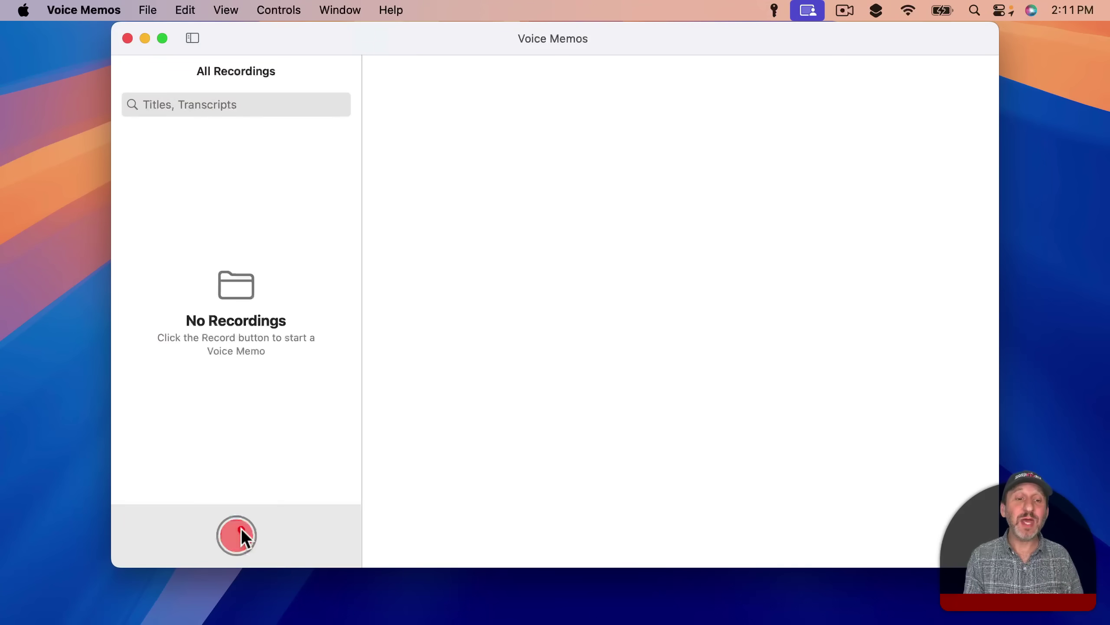
# Record a voice memo of about 4 seconds in Voice Memos and show its transcript.
pyautogui.click(241, 527)
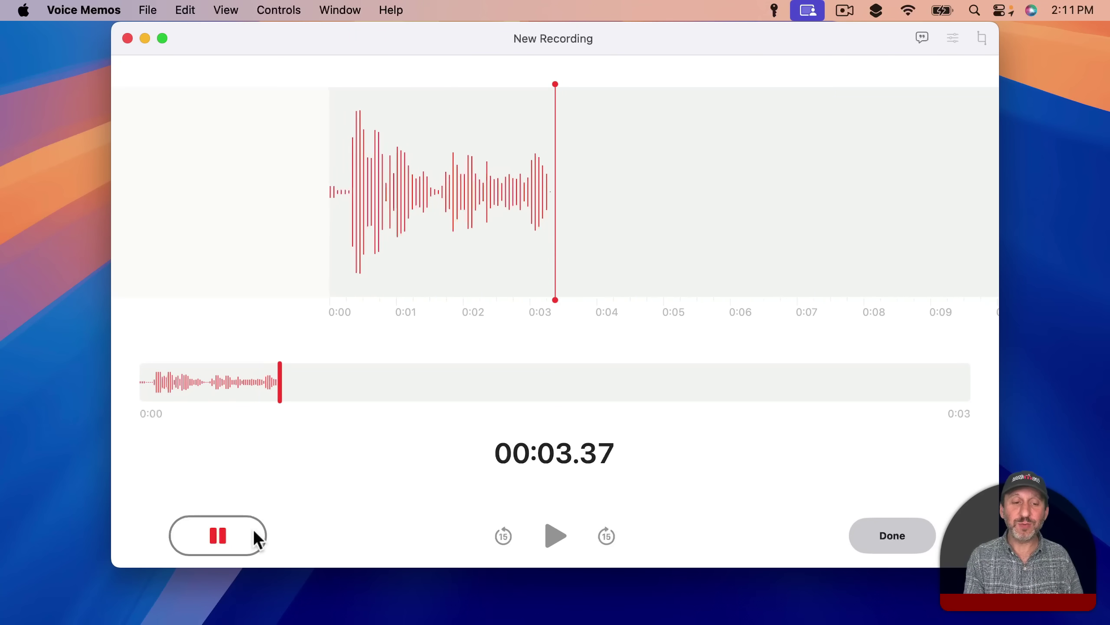
pyautogui.click(233, 529)
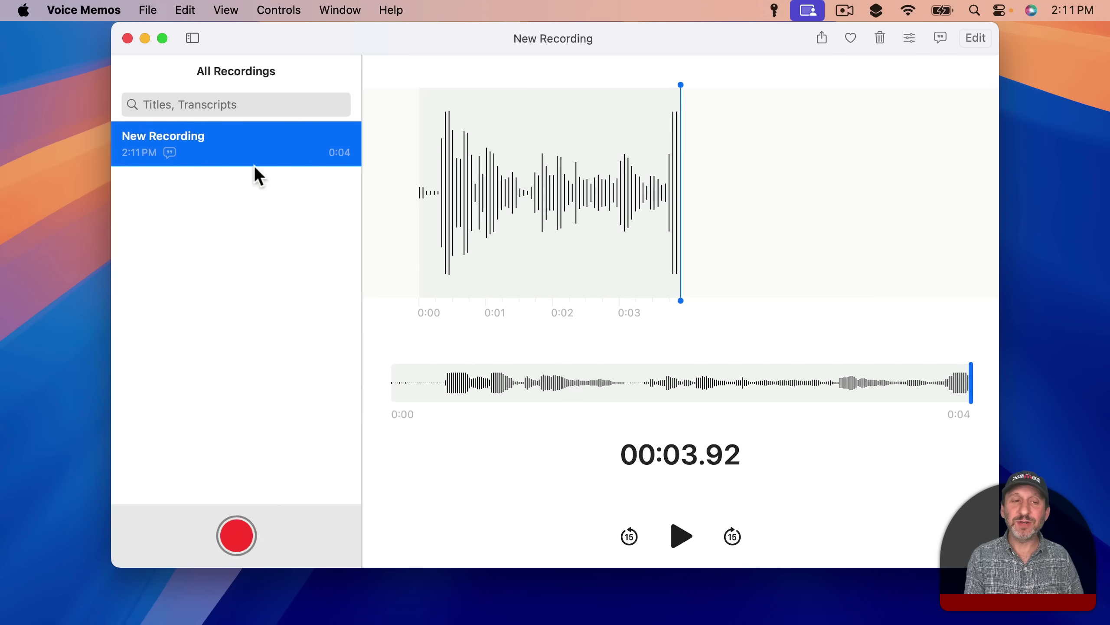
pyautogui.click(942, 39)
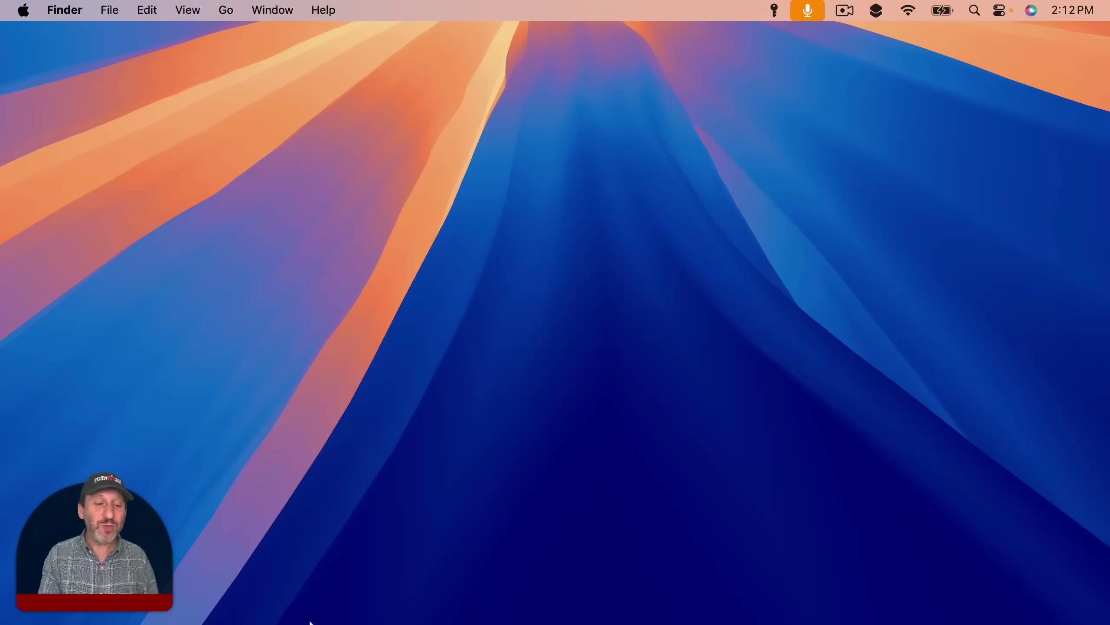
# Search Launchpad for "ip" and open iPhone Mirroring.
pyautogui.moveTo(131, 617)
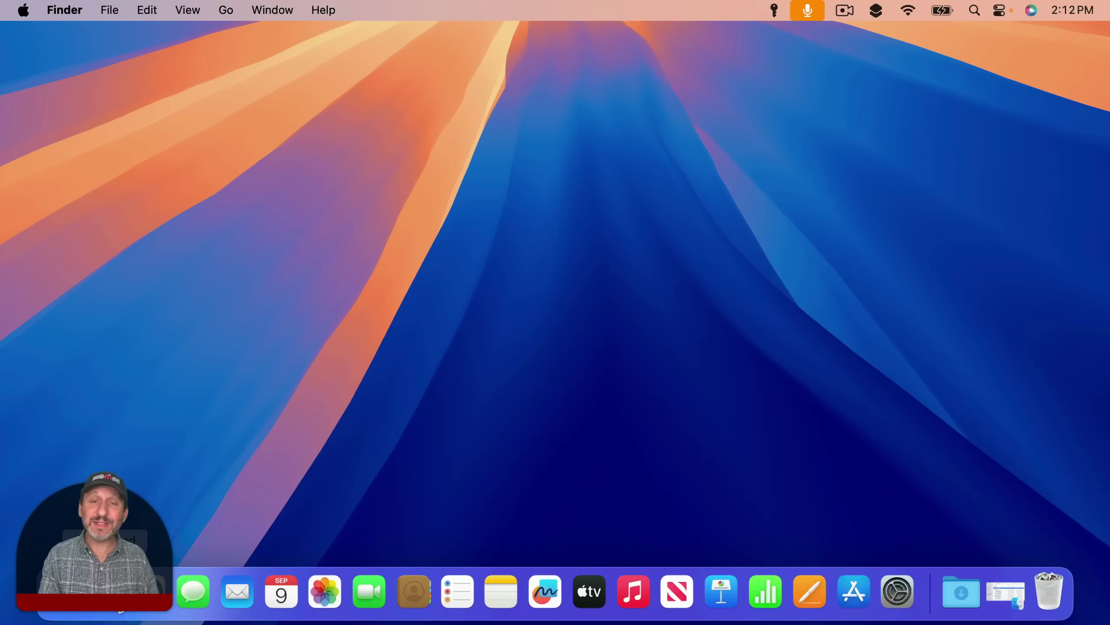
pyautogui.click(112, 591)
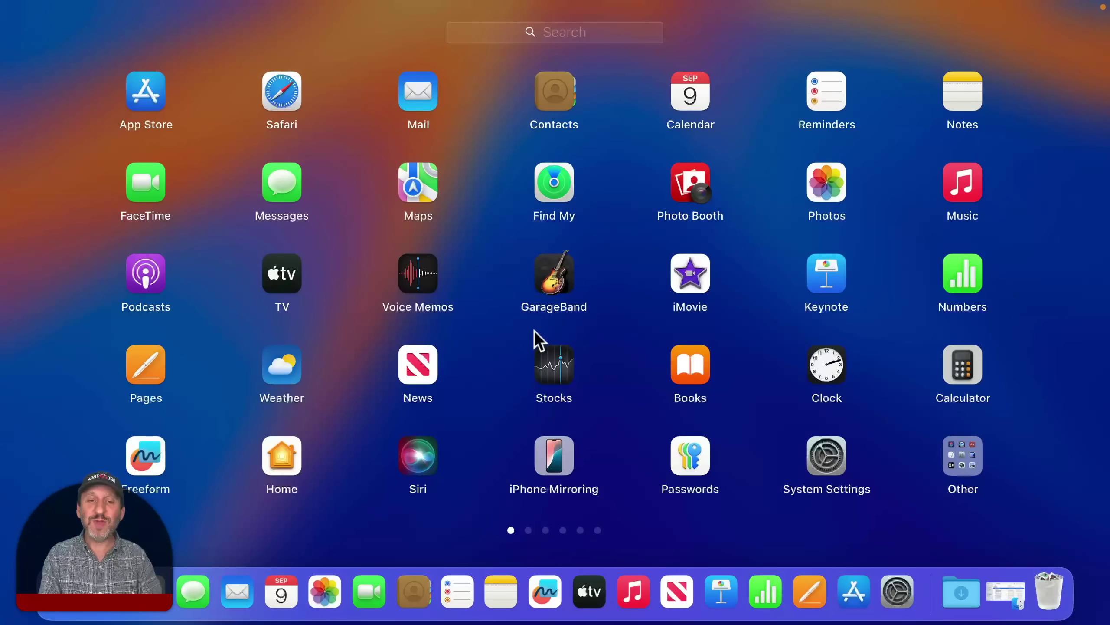
pyautogui.write('ip')
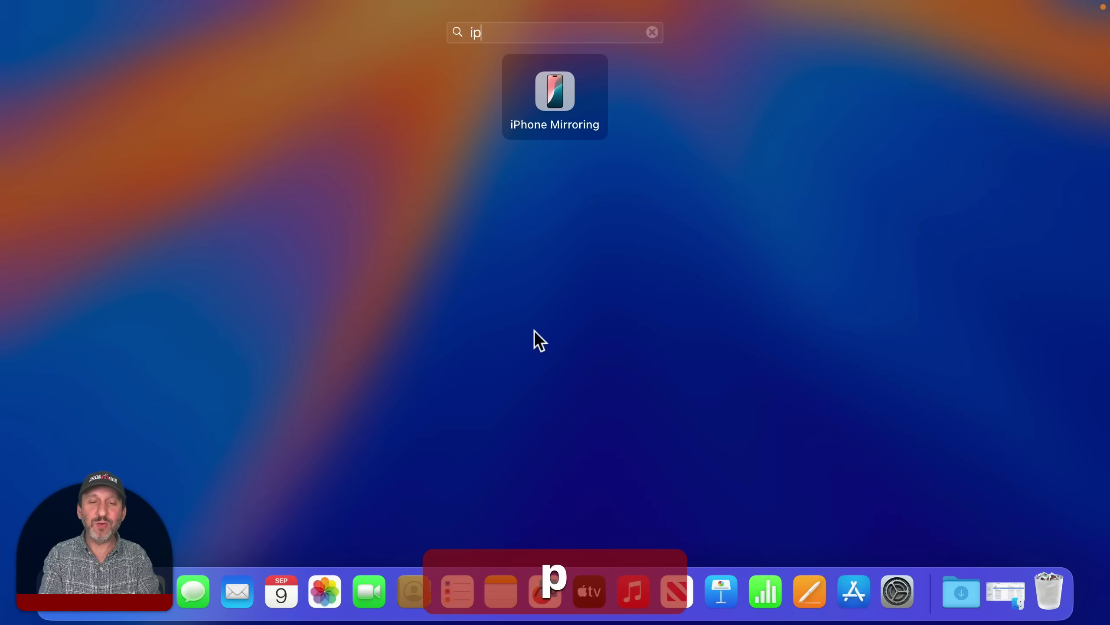
pyautogui.click(555, 94)
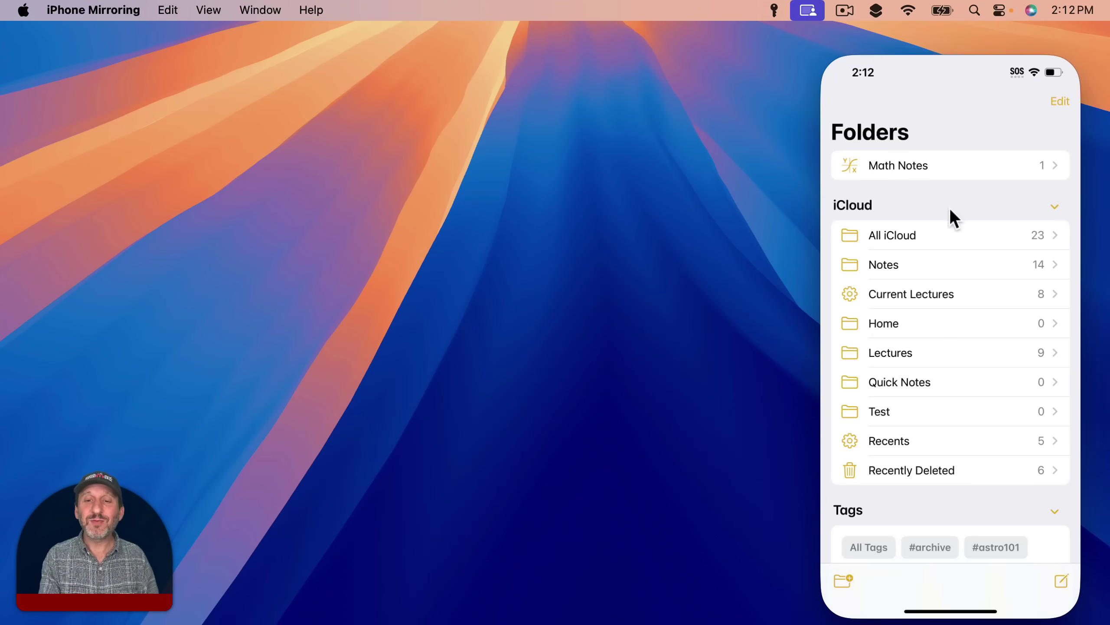
# Shift the iPhone Mirroring window slightly and return the mirrored phone to its Home Screen.
pyautogui.moveTo(876, 43)
pyautogui.moveTo(876, 43)
pyautogui.mouseDown()
pyautogui.moveTo(841, 42)
pyautogui.moveTo(887, 42)
pyautogui.mouseUp()
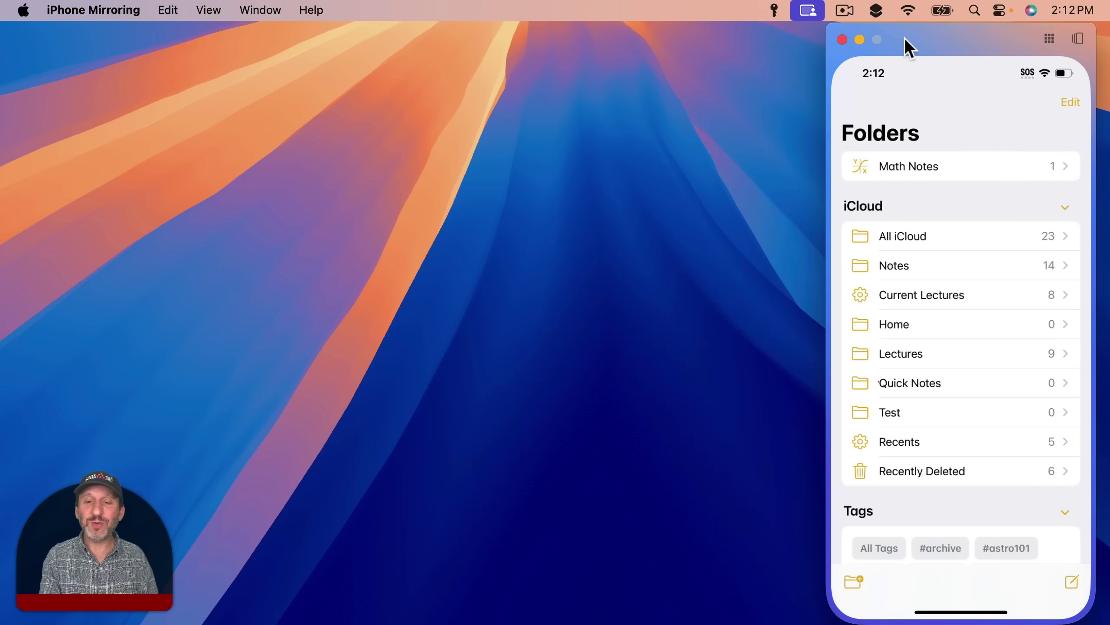
pyautogui.click(957, 612)
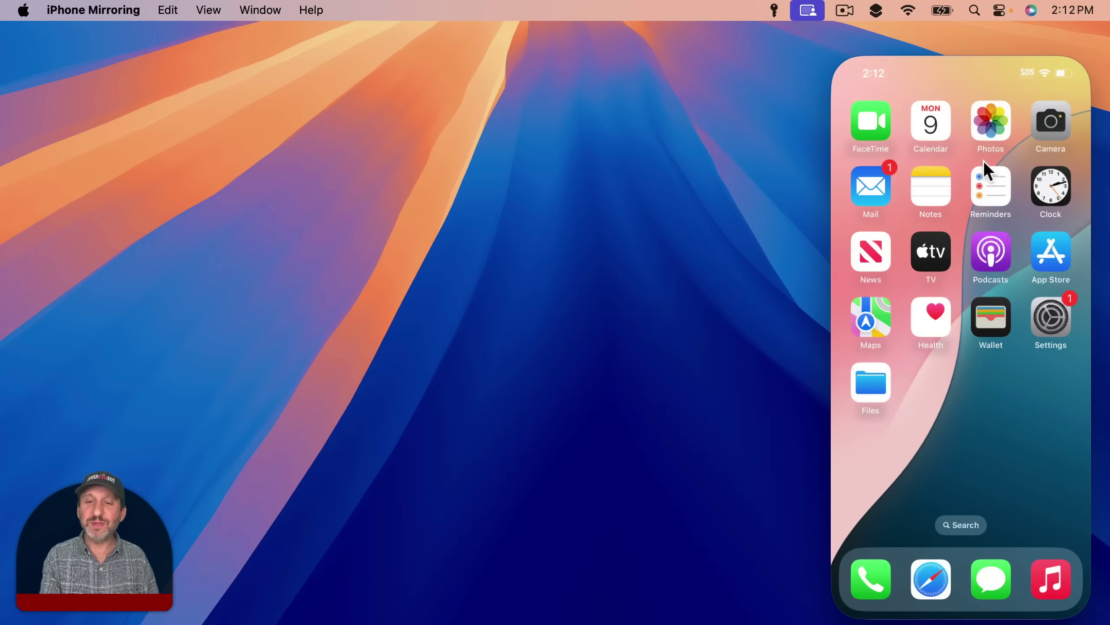
# Open the Astronomy 101 - Exoplanets note from the All iCloud folder in the phone's Notes app.
pyautogui.click(942, 191)
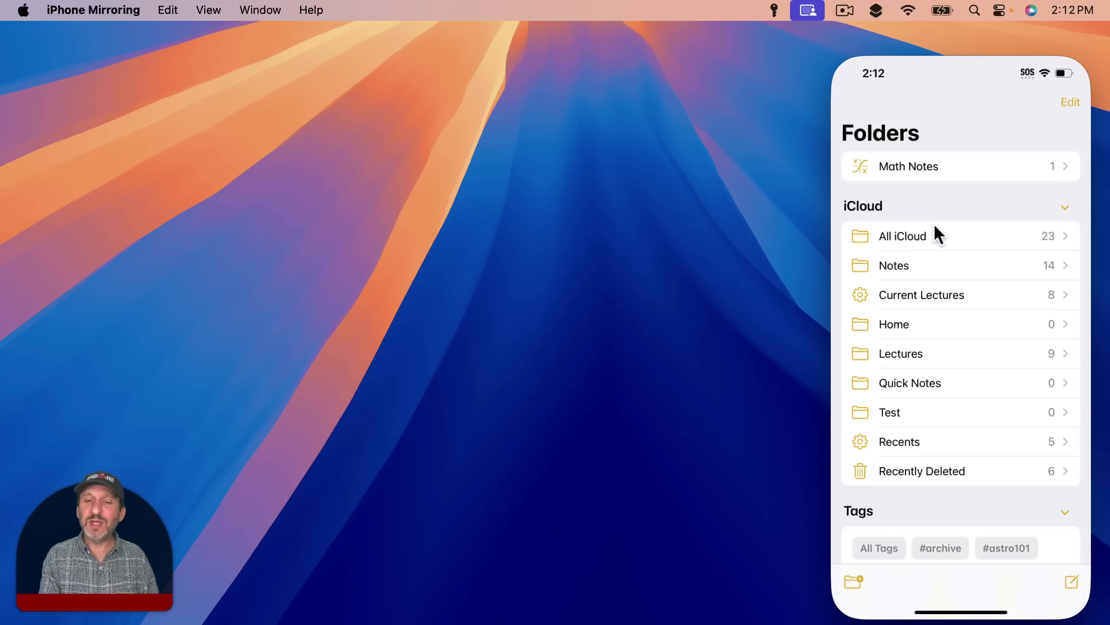
pyautogui.click(922, 237)
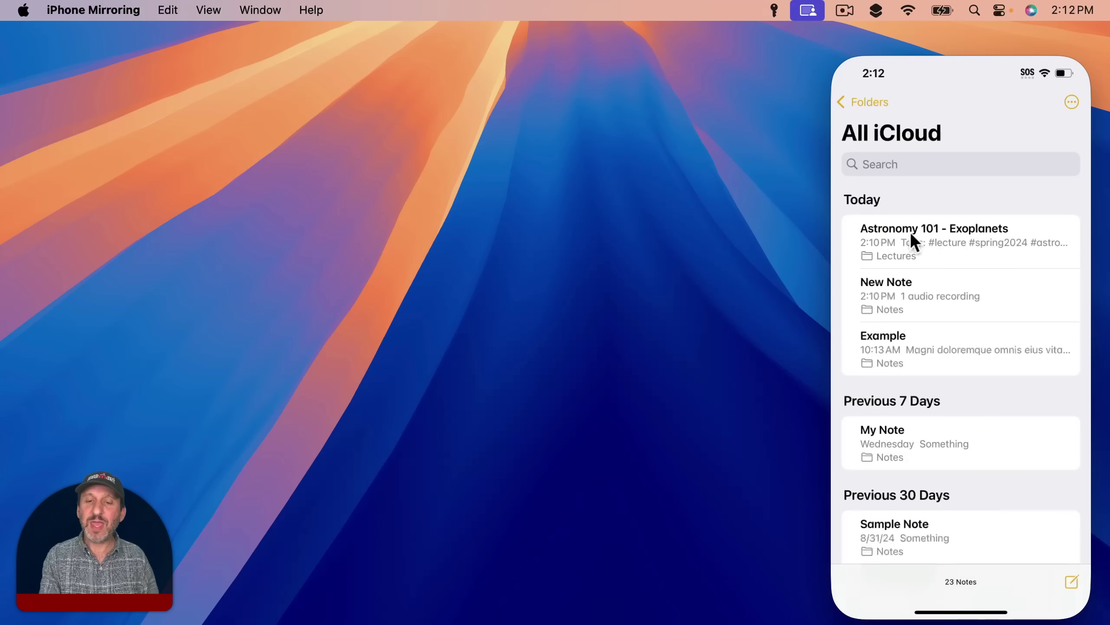
pyautogui.click(907, 232)
# Select text from the Definition bullet into the Significance bullet, and add "Abc" at the end of the Significance bullet.
pyautogui.click(881, 305)
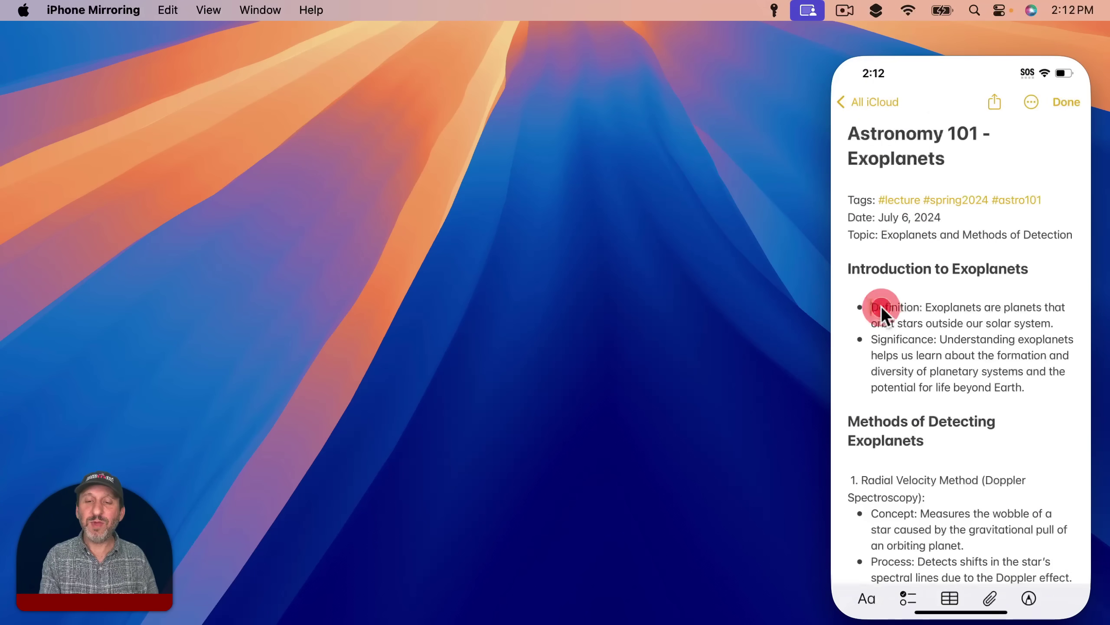
pyautogui.moveTo(894, 305); pyautogui.dragTo(943, 330)
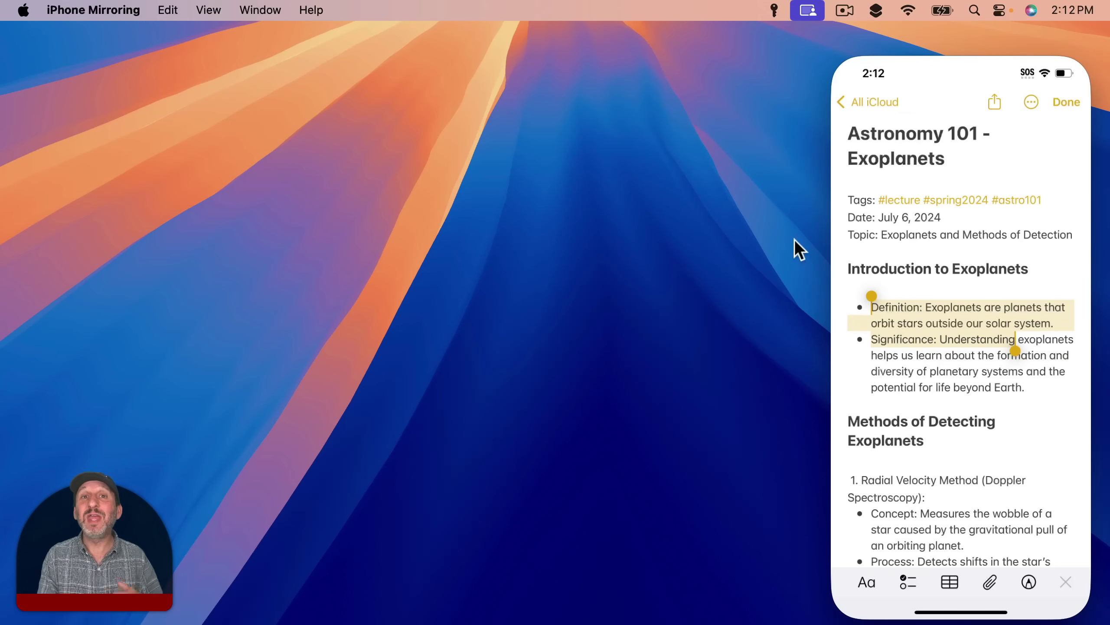
pyautogui.click(1037, 389)
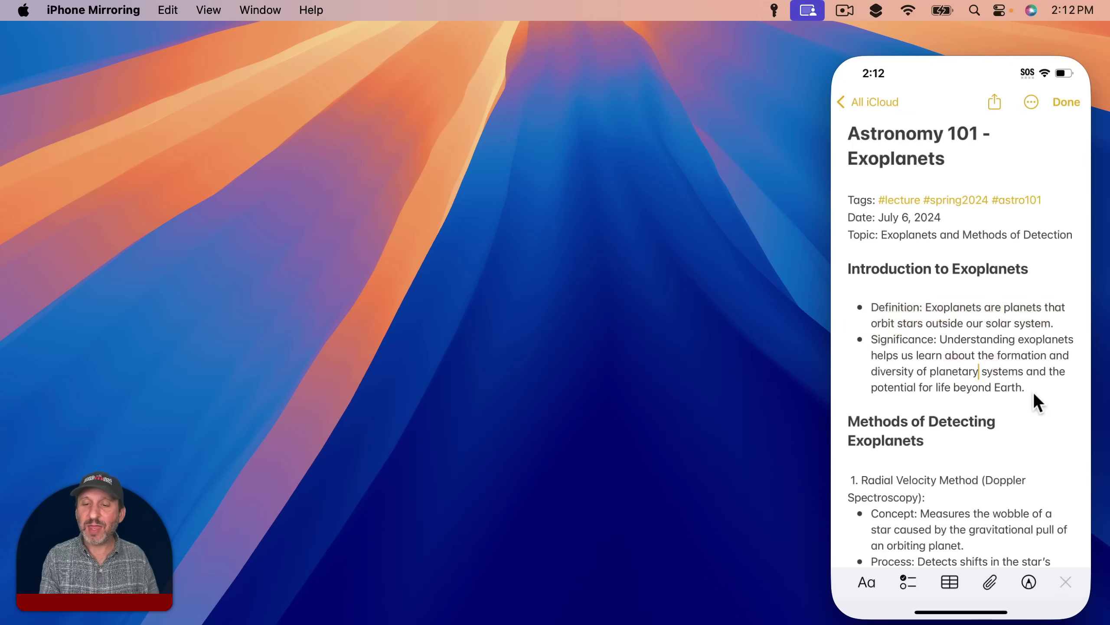
pyautogui.write('Abc')
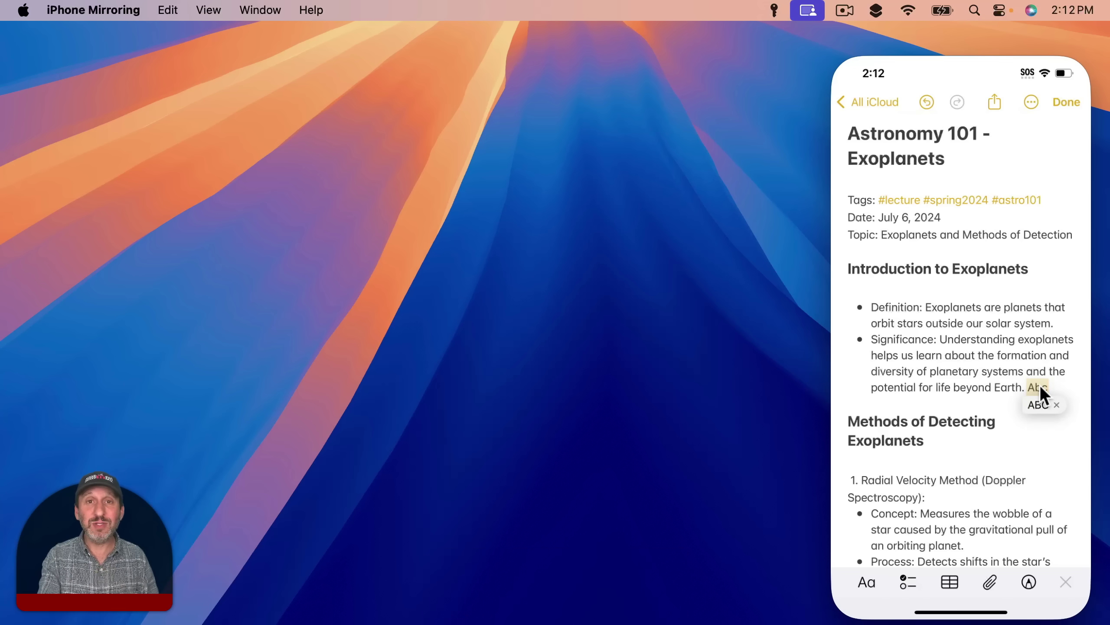
# Delete the added "Abc" from the end of the Significance bullet in the mirrored Notes app.
pyautogui.press('BackSpace')
pyautogui.press('BackSpace')
pyautogui.press('BackSpace')
pyautogui.press('BackSpace')
# Open the Allow notifications from iPhone options in the Mac's Notifications settings, and return to the iPhone Mirroring window.
pyautogui.click(23, 9)
pyautogui.click(48, 67)
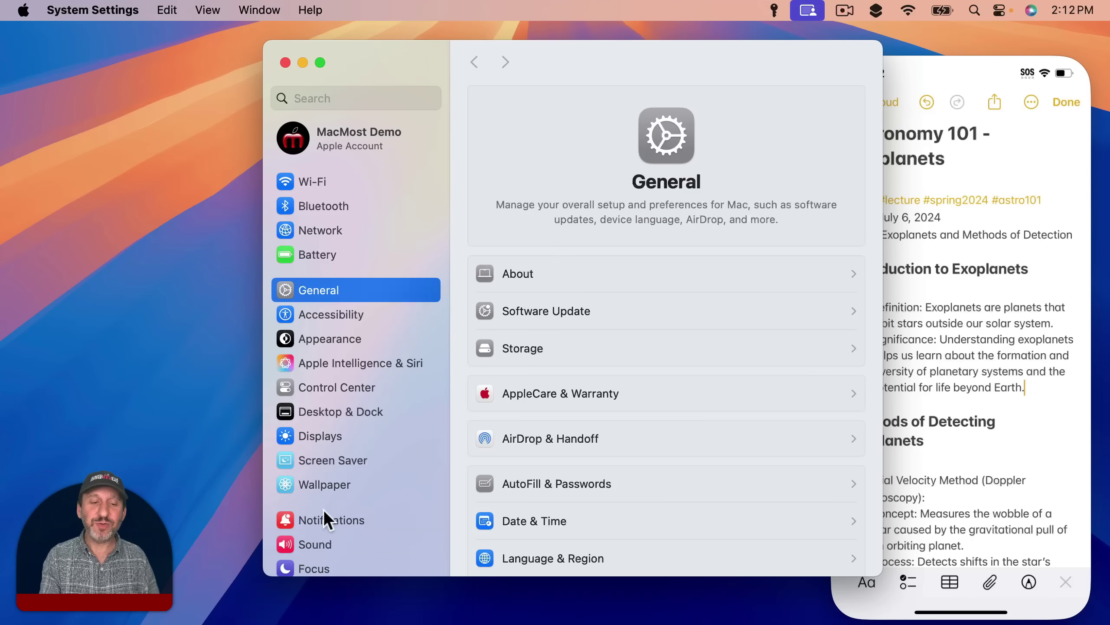
pyautogui.click(325, 512)
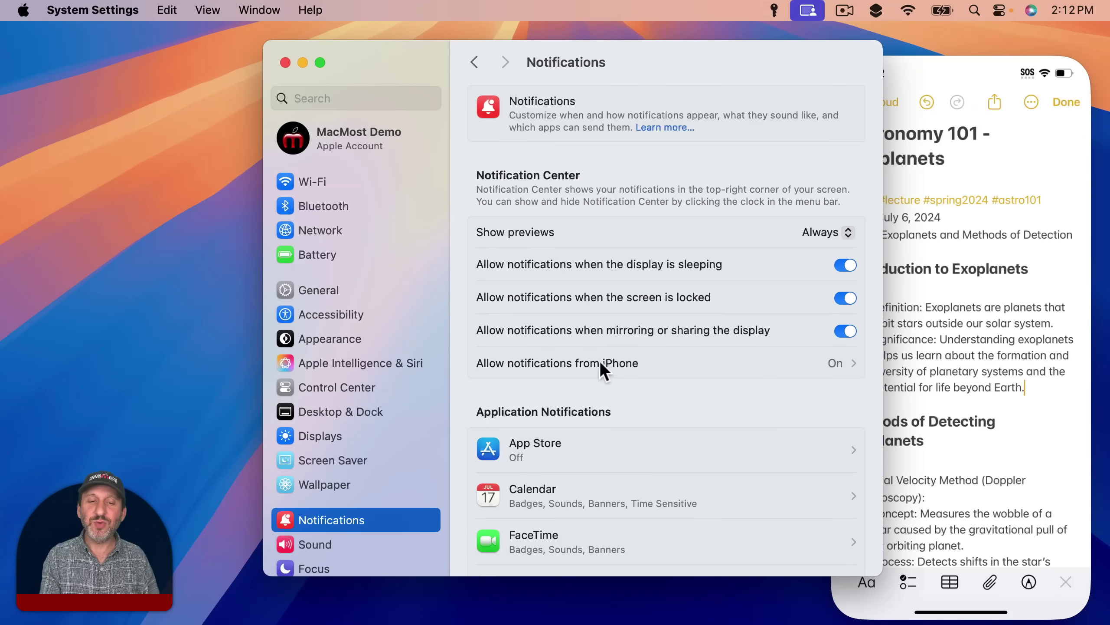
pyautogui.click(604, 368)
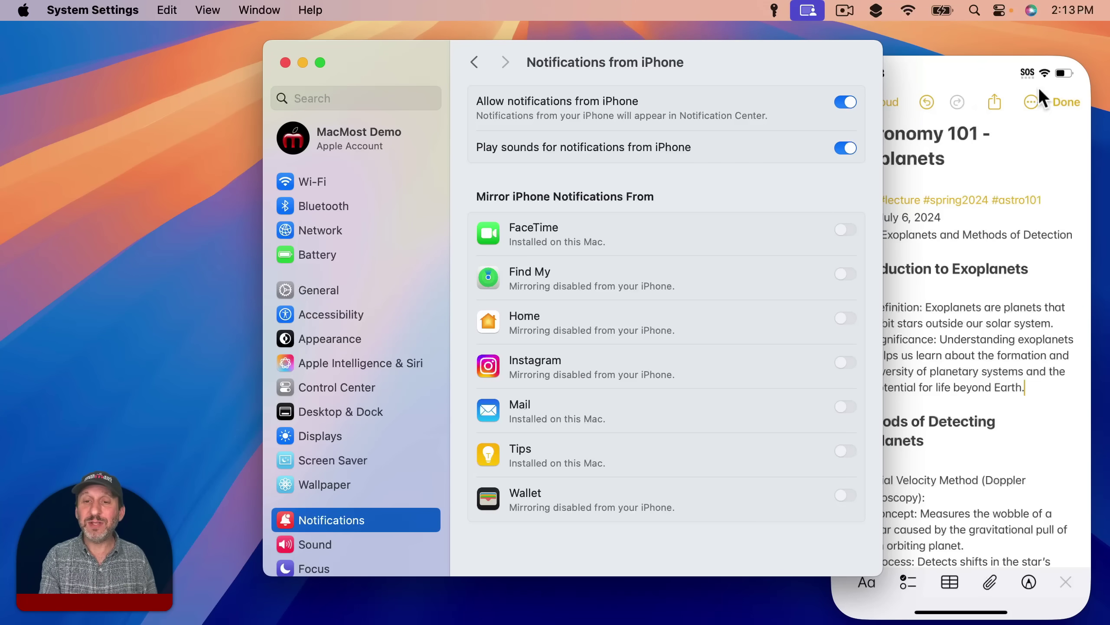
pyautogui.click(961, 69)
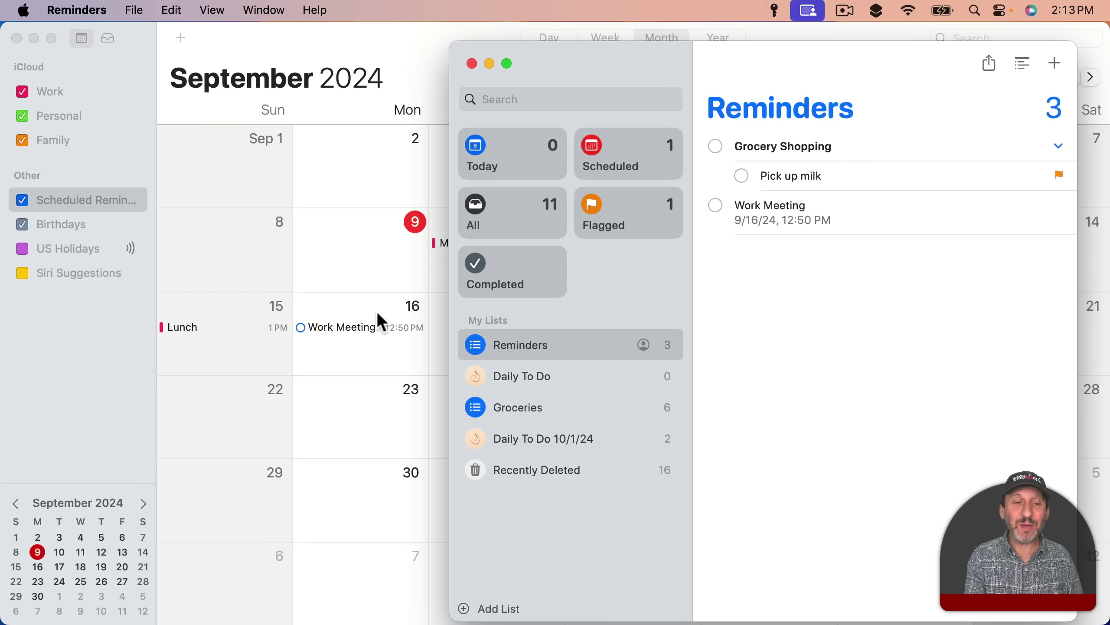
# Bring Calendar in front of Reminders, then hide the Scheduled Reminders calendar and show it again.
pyautogui.click(302, 40)
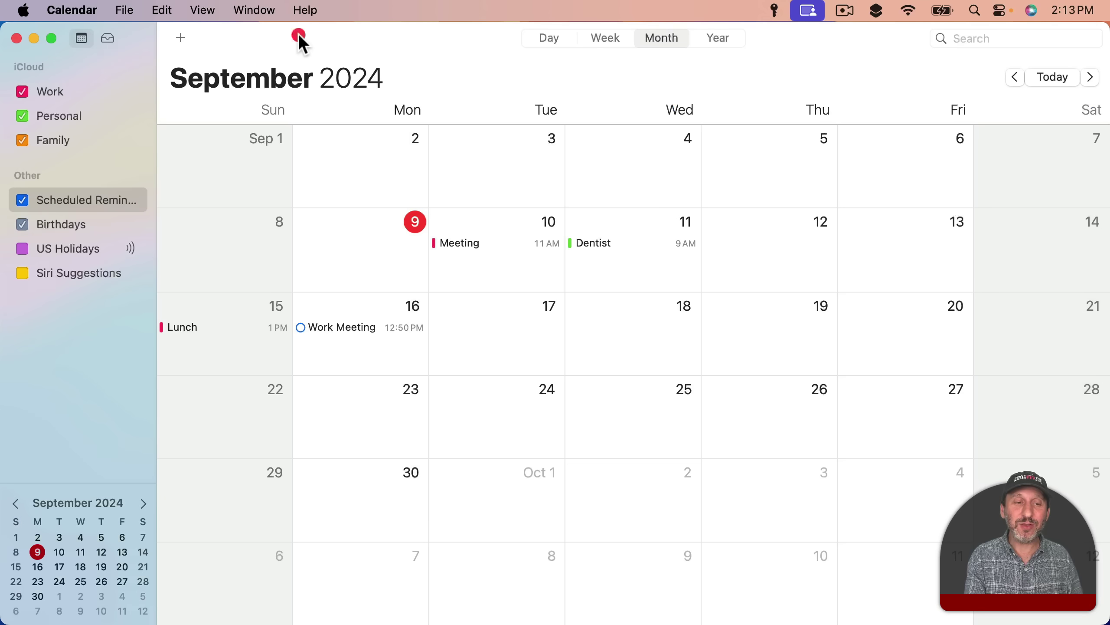
pyautogui.click(21, 201)
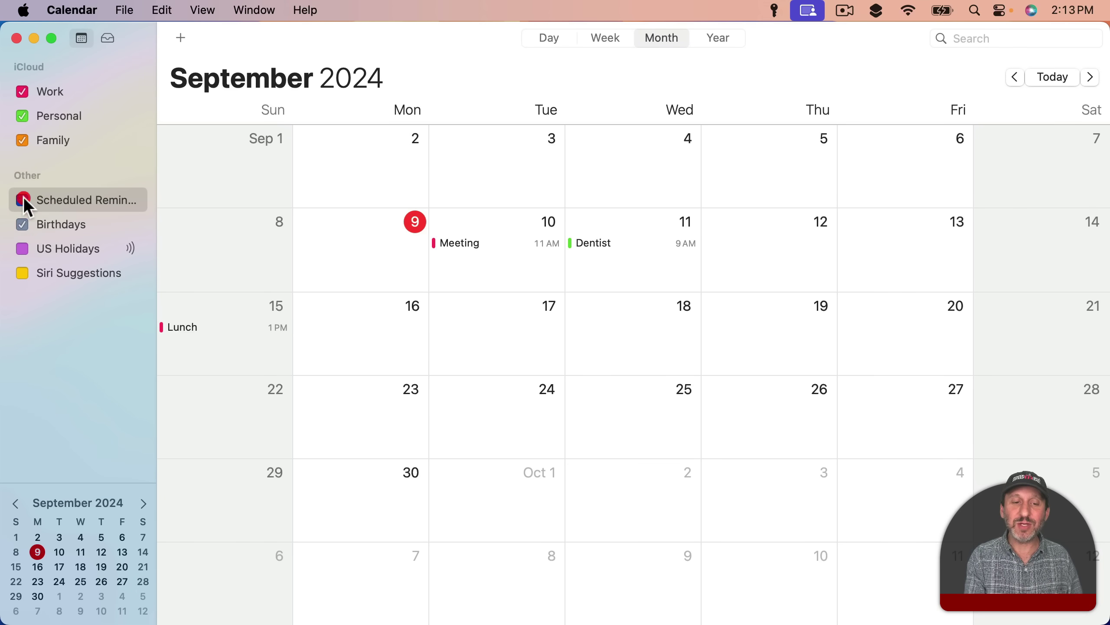
pyautogui.click(23, 201)
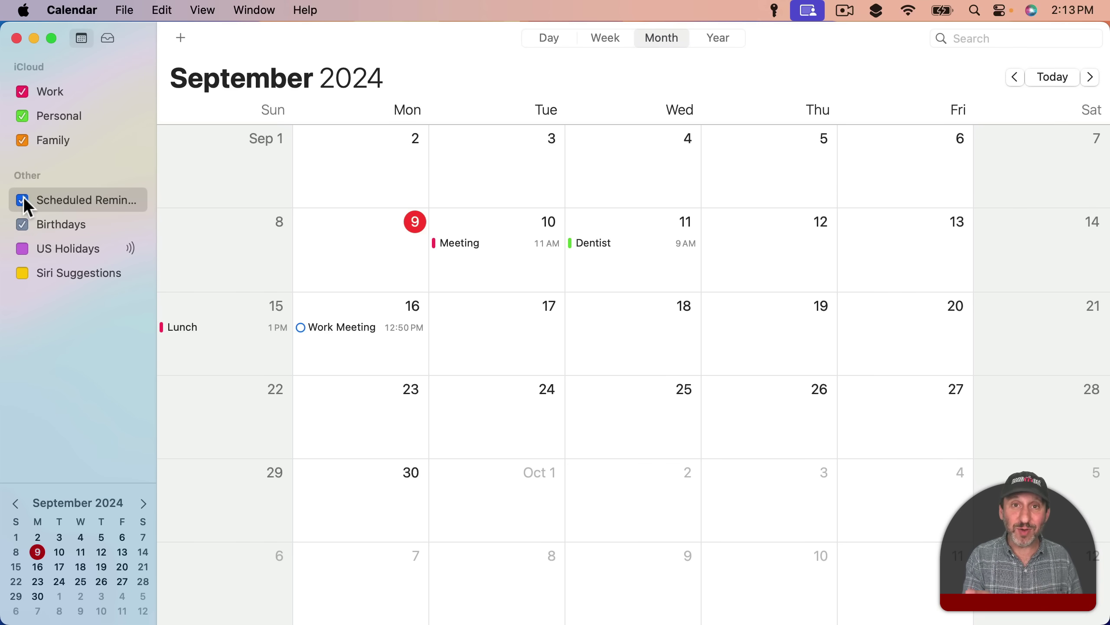
# Start a new reminder from within Calendar.
pyautogui.click(182, 44)
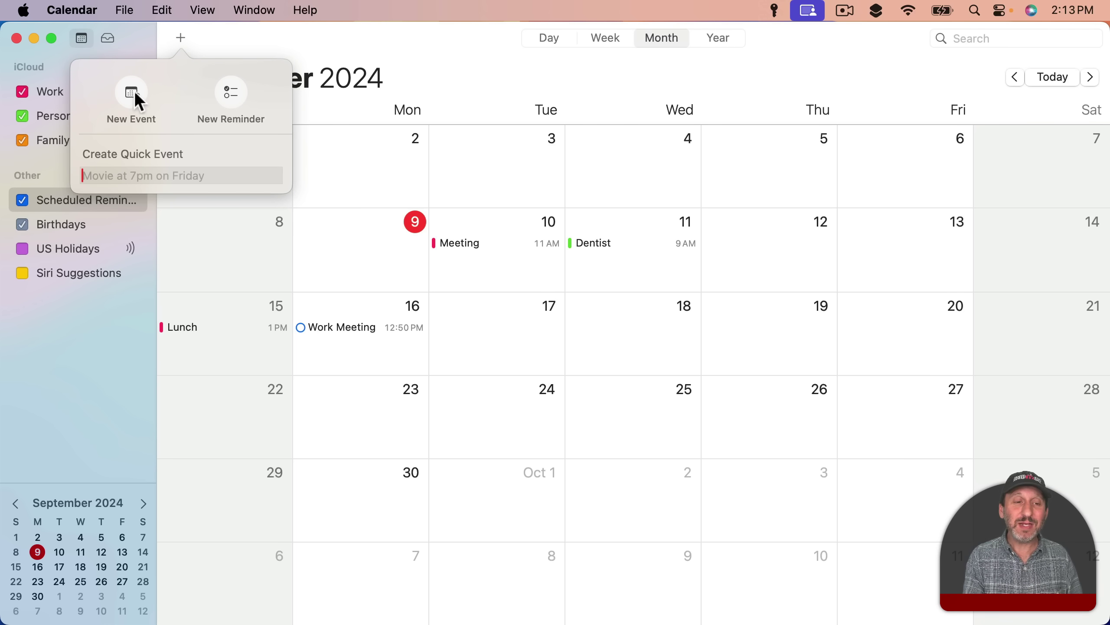
pyautogui.click(232, 93)
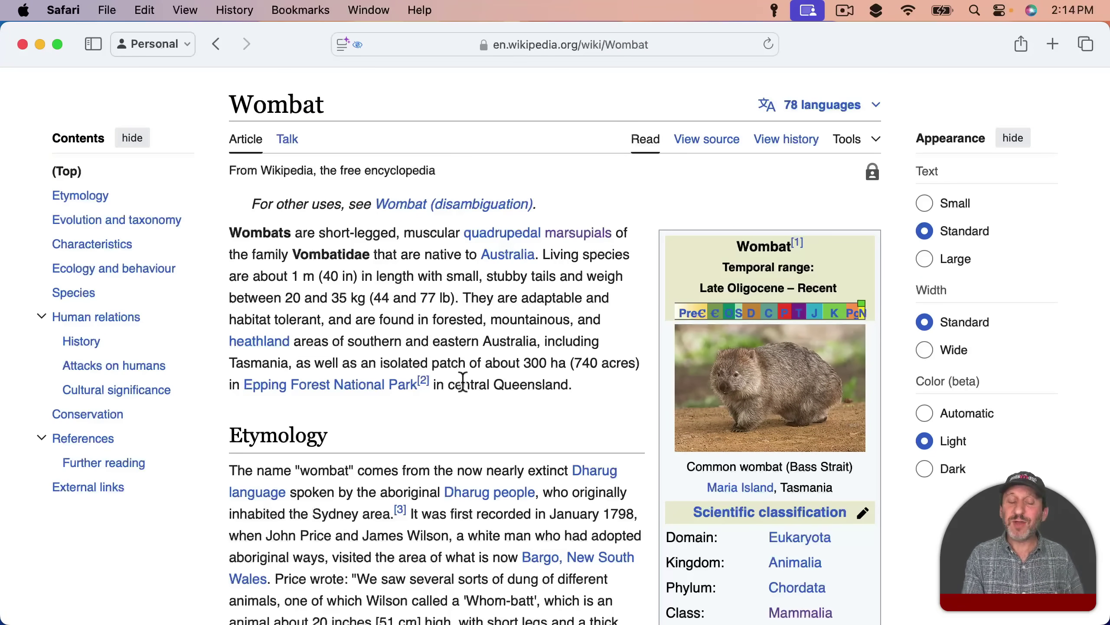
# In Safari, view the Wombat article's summary, show the page in Reader, and return to the normal page.
pyautogui.click(344, 43)
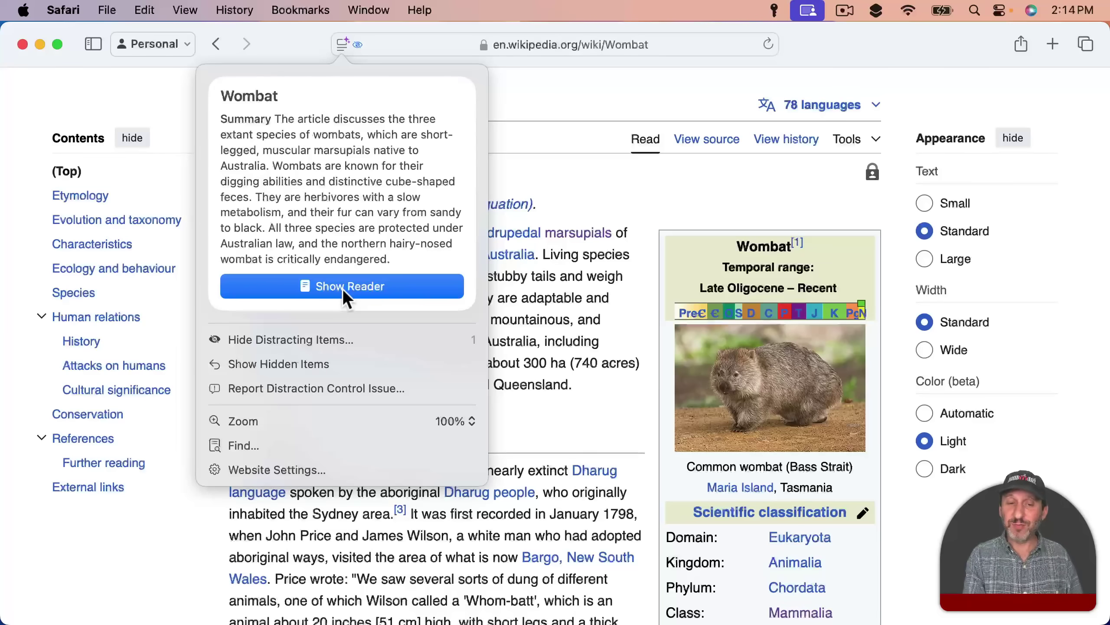
pyautogui.click(359, 288)
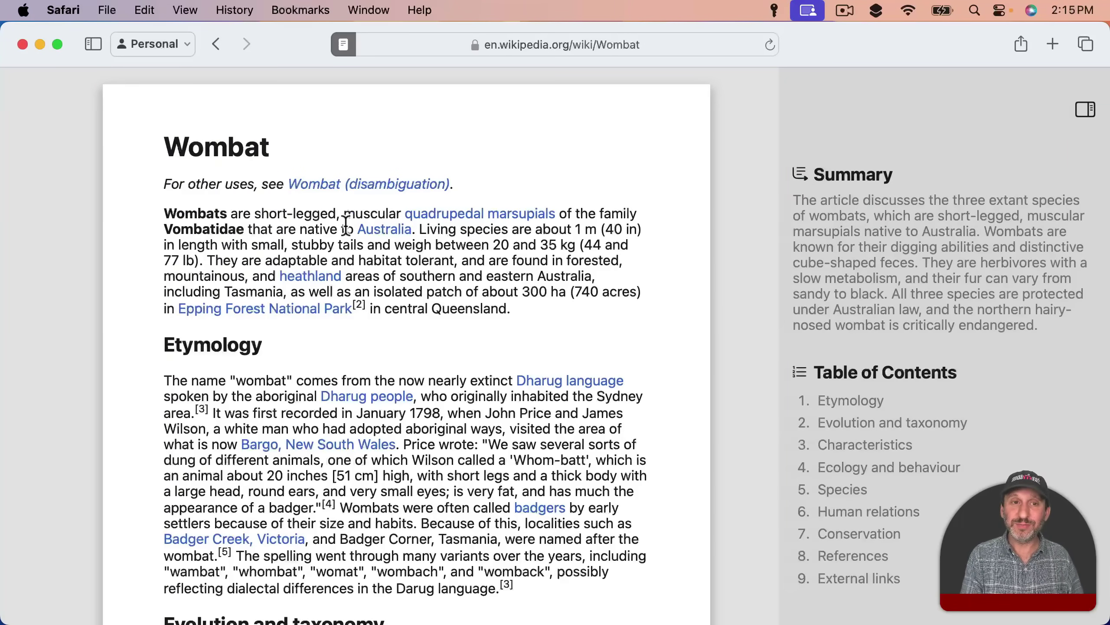
pyautogui.click(343, 44)
# Use Hide Distracting Items on the Wombat article to hide its Contents sidebar.
pyautogui.click(339, 42)
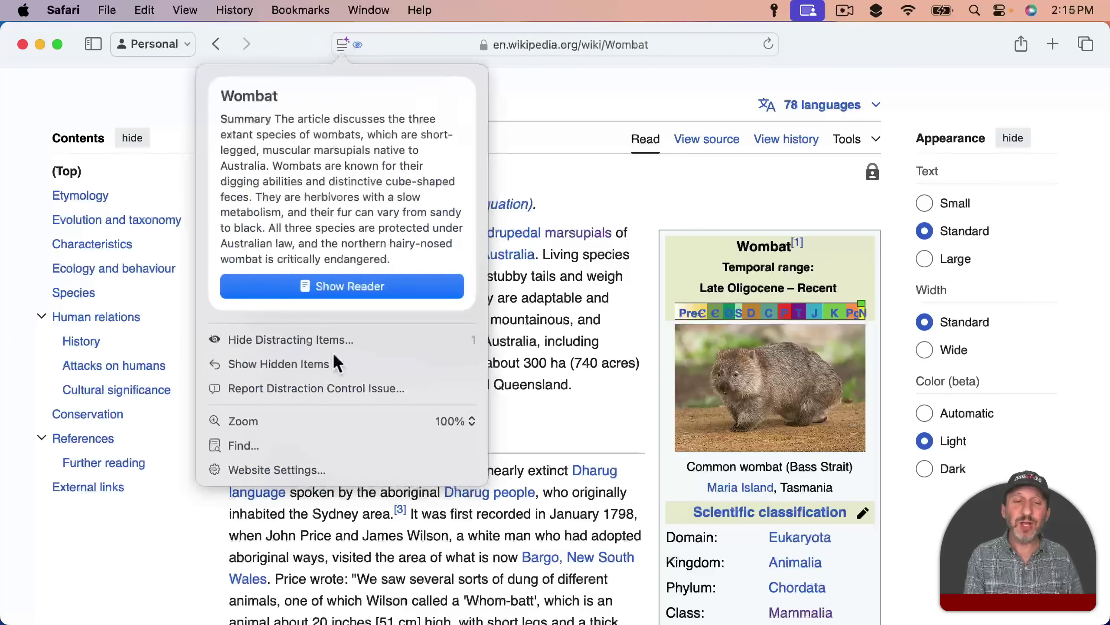
pyautogui.click(302, 340)
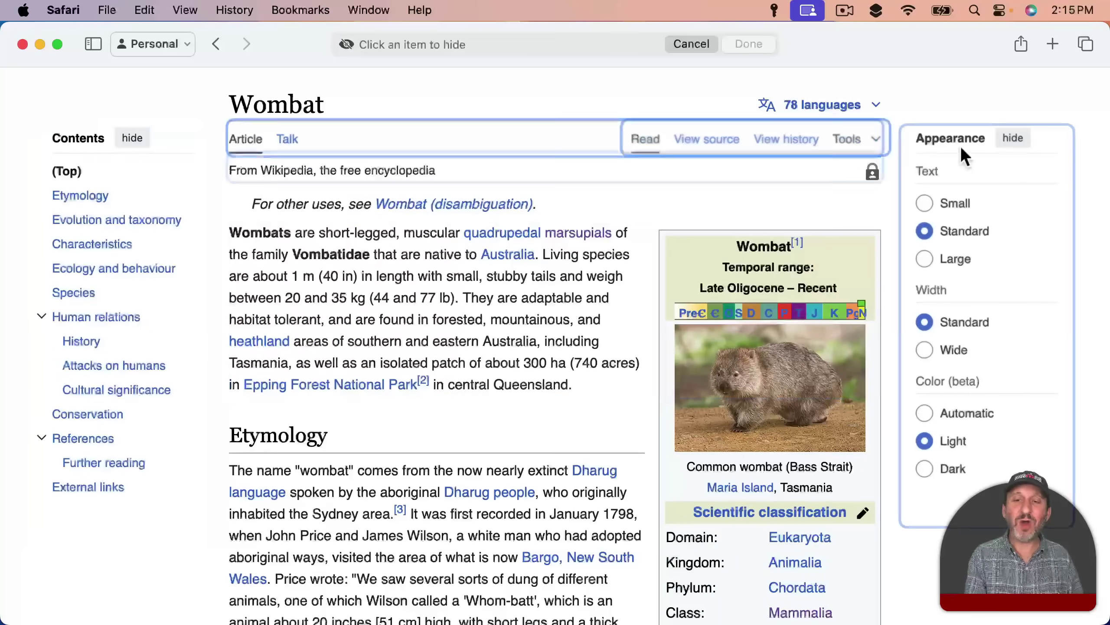
pyautogui.click(144, 170)
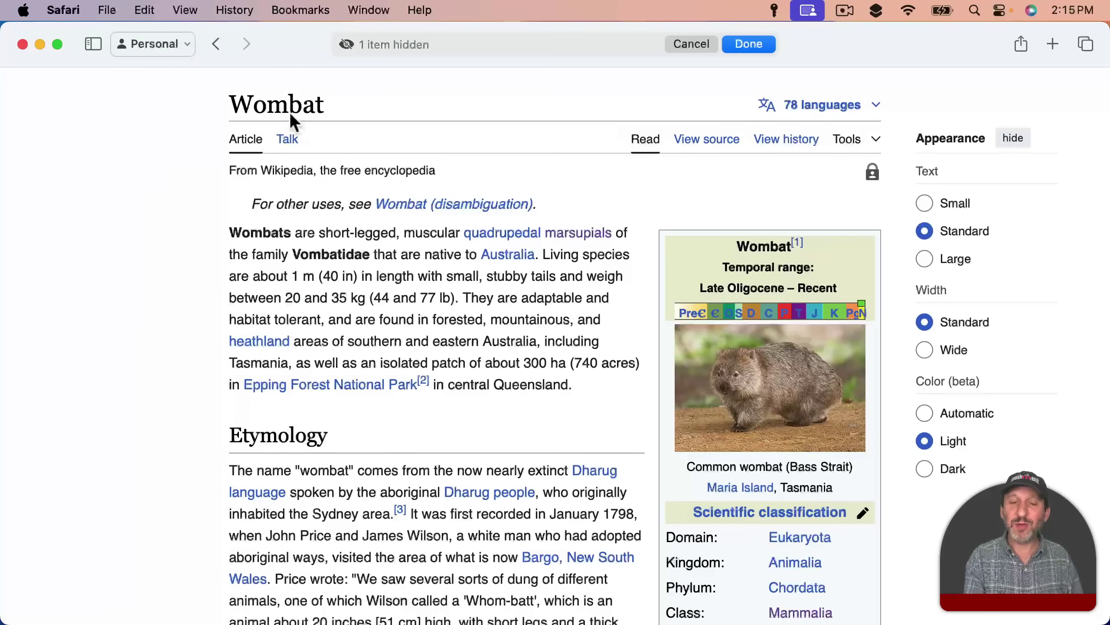
pyautogui.click(682, 99)
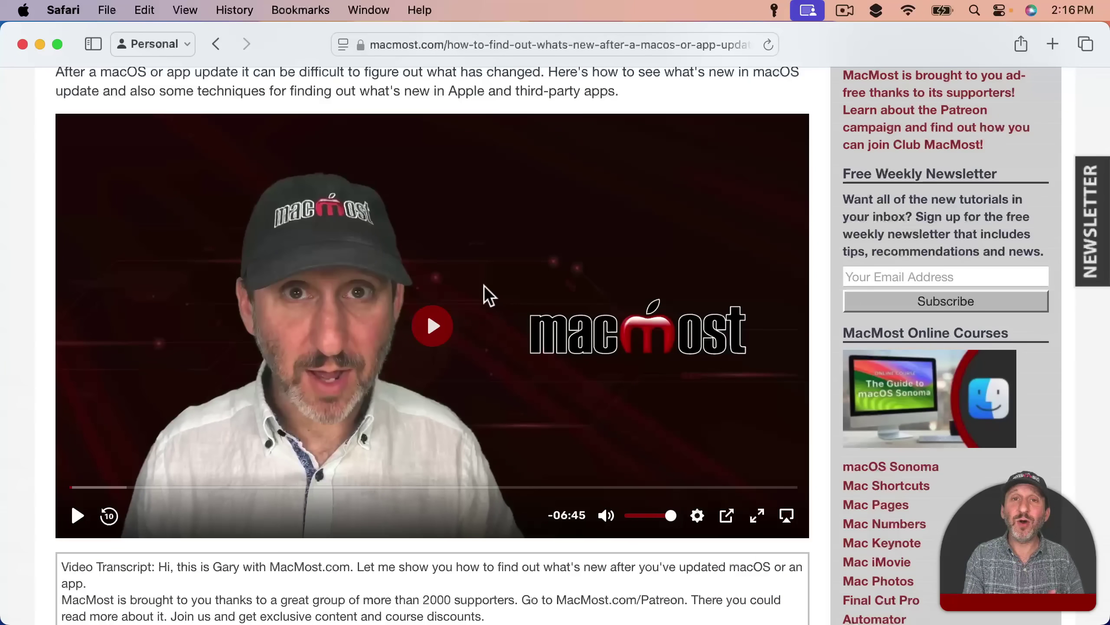
# Open the MacMost page's video in Video Viewer.
pyautogui.click(342, 44)
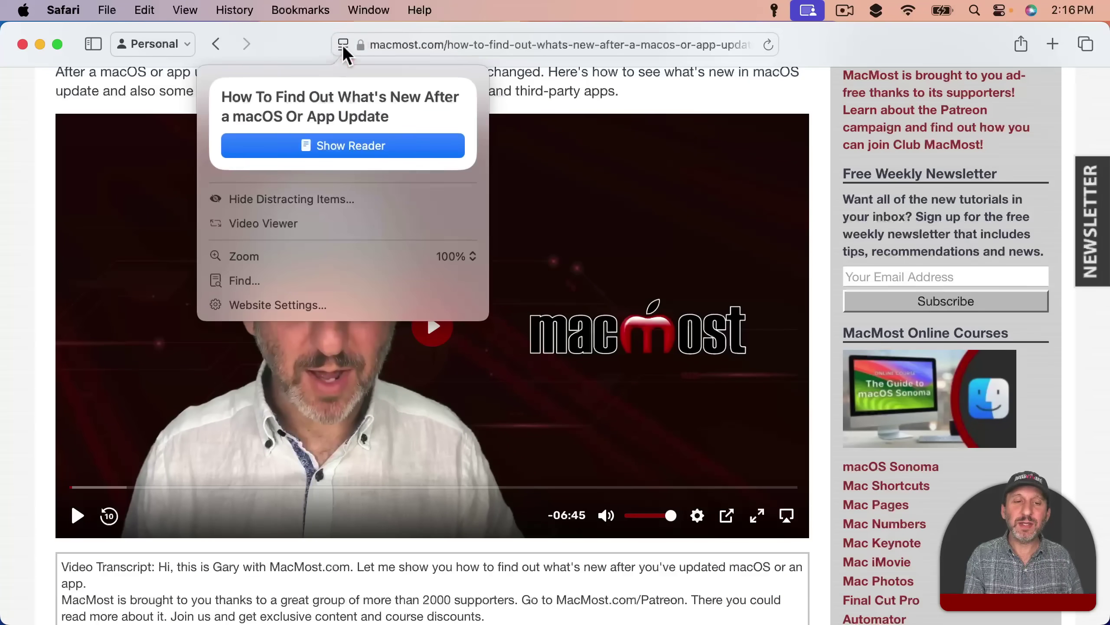
pyautogui.click(281, 224)
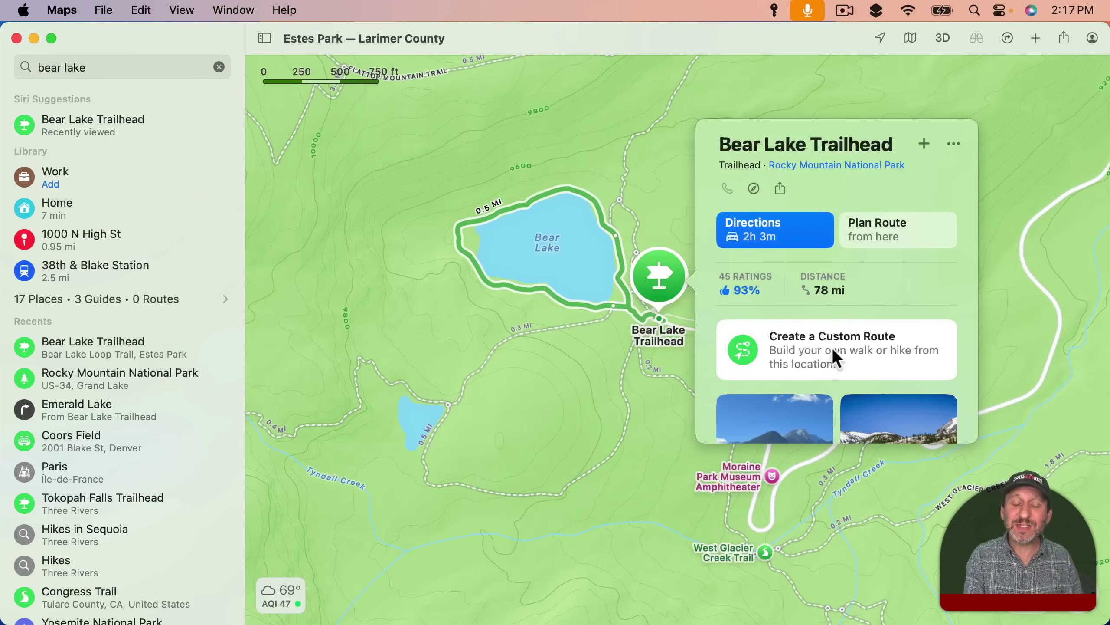
# In Maps, create a custom route from Bear Lake Trailhead to the eastern shore of Emerald Lake and save it.
pyautogui.click(807, 352)
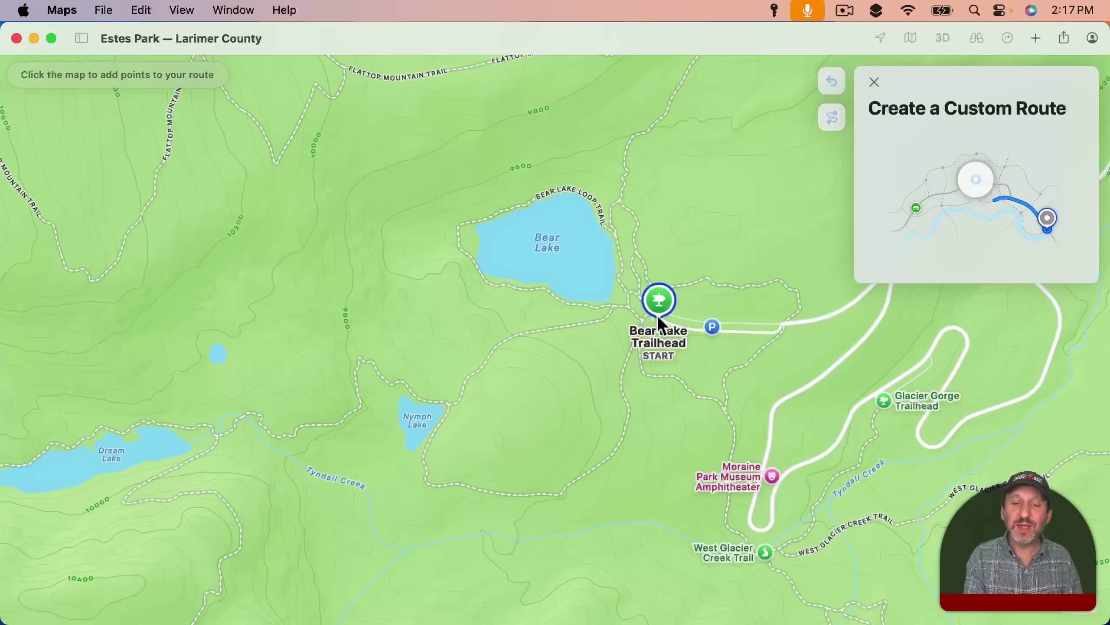
pyautogui.moveTo(231, 431); pyautogui.dragTo(621, 308)
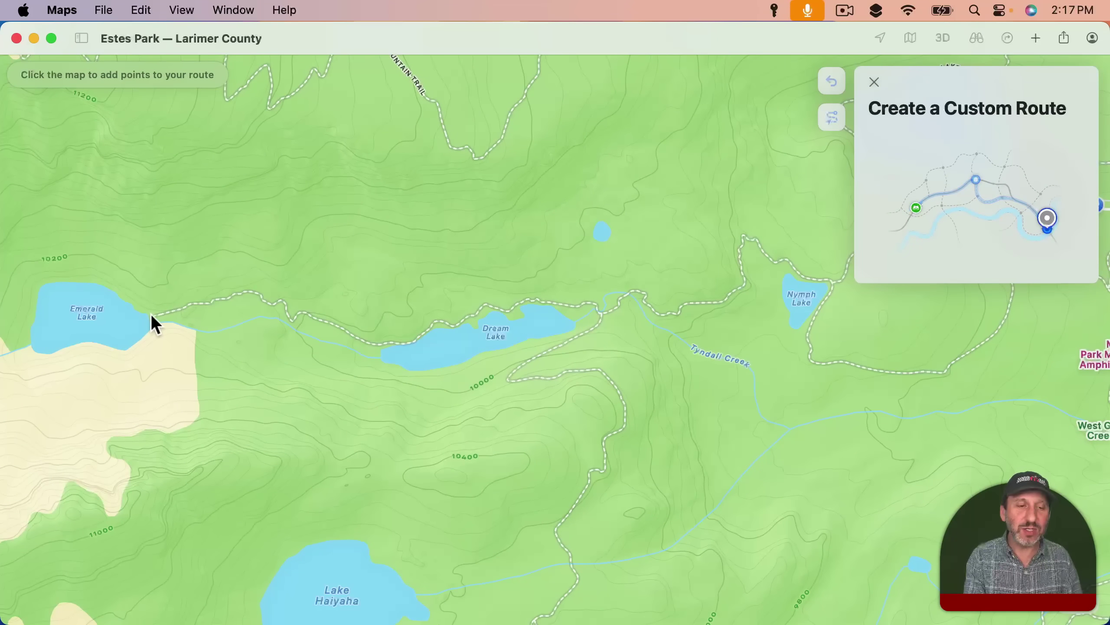
pyautogui.click(151, 314)
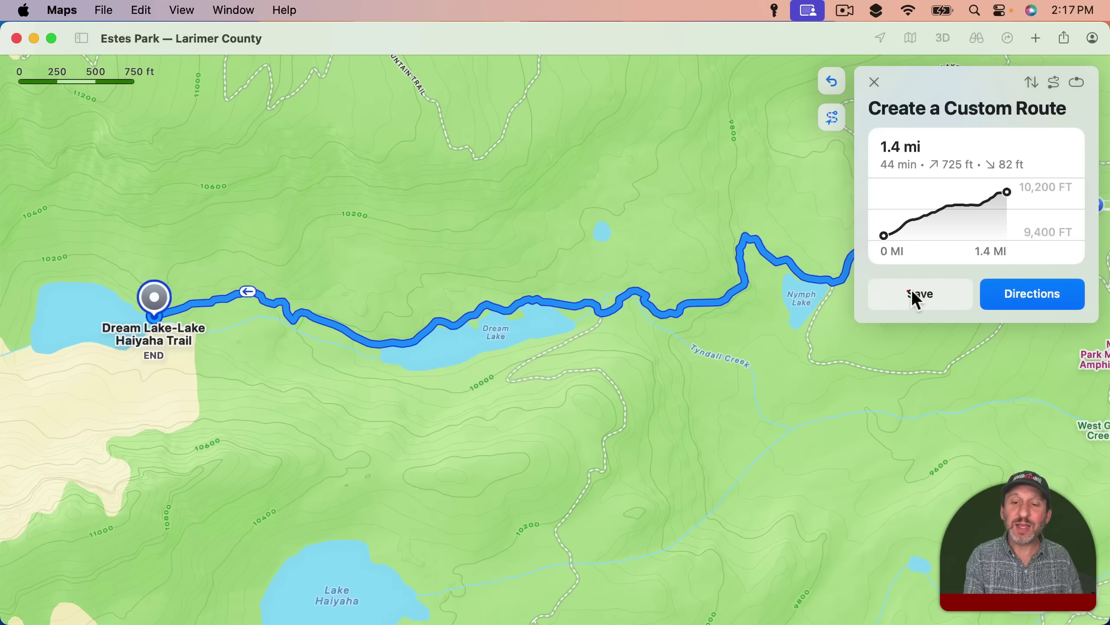
pyautogui.click(915, 300)
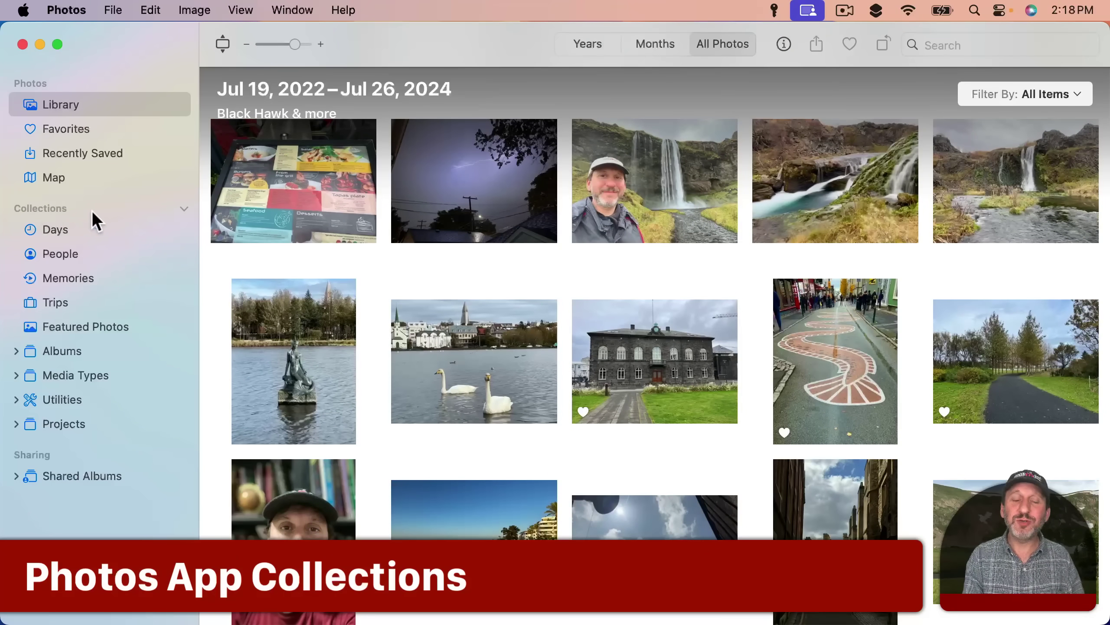
# Open the Days collection in Photos.
pyautogui.click(61, 227)
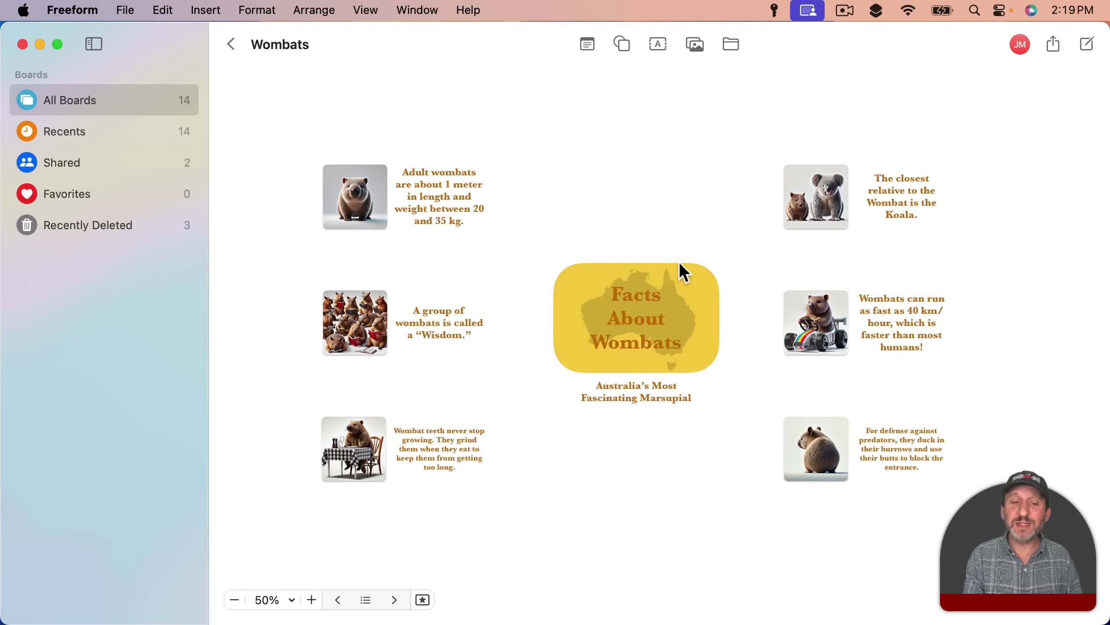
# Zoom in on the Wombats board's title in Freeform and jump to its title scene from the scene list.
pyautogui.scroll(10, 638, 346)
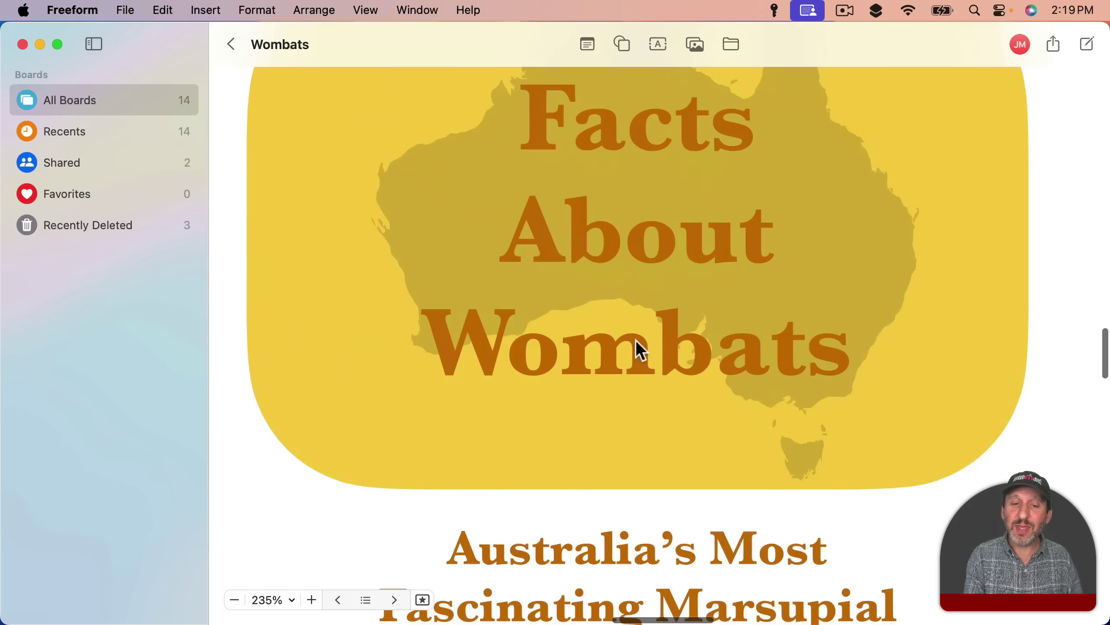
pyautogui.scroll(-4, 638, 348)
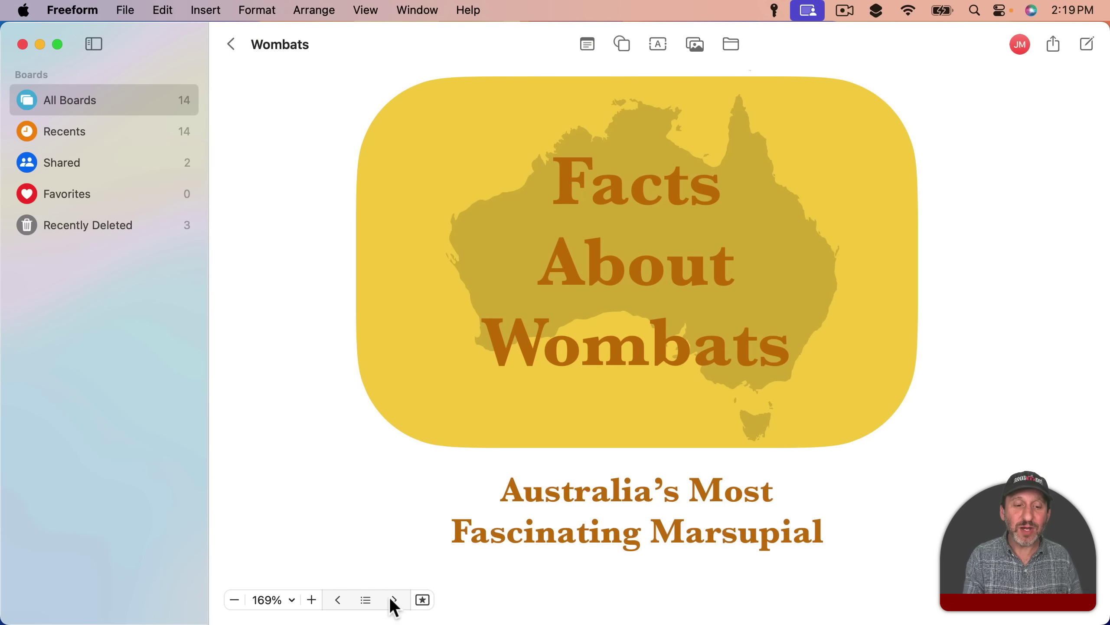
pyautogui.click(366, 603)
pyautogui.click(324, 284)
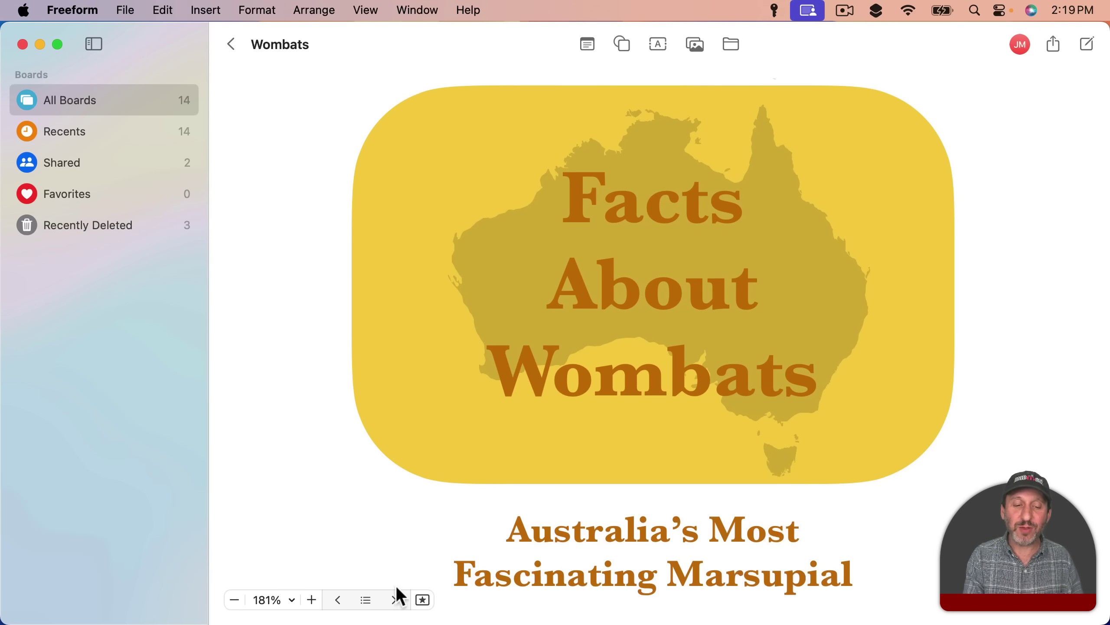
# Jump to the scene about adult wombats' size and step forward through the following scenes.
pyautogui.click(366, 601)
pyautogui.click(345, 315)
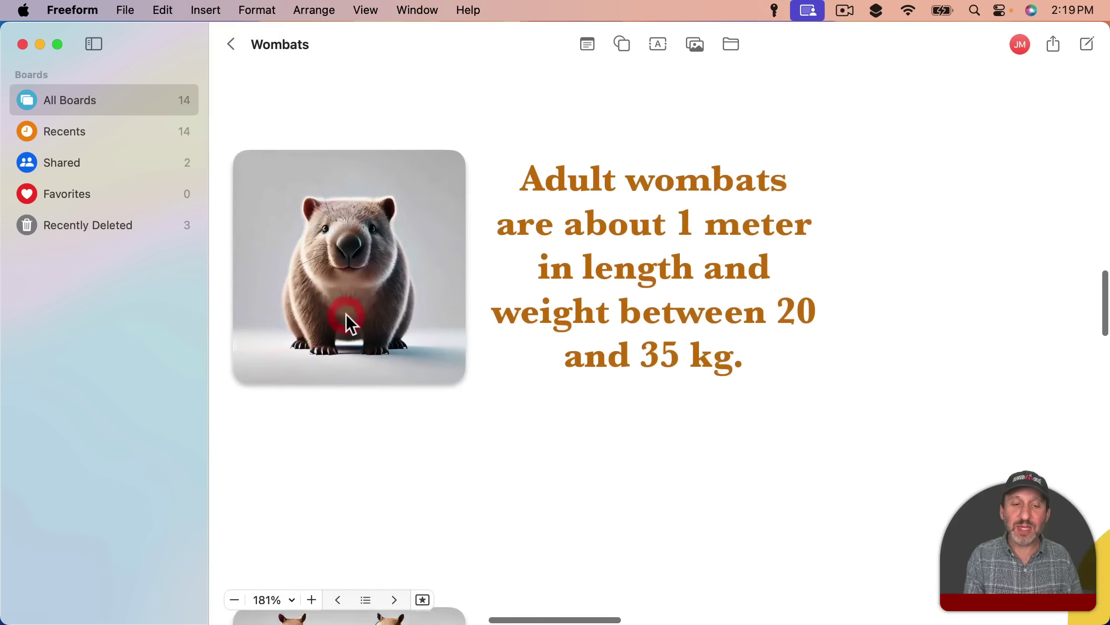
pyautogui.click(398, 603)
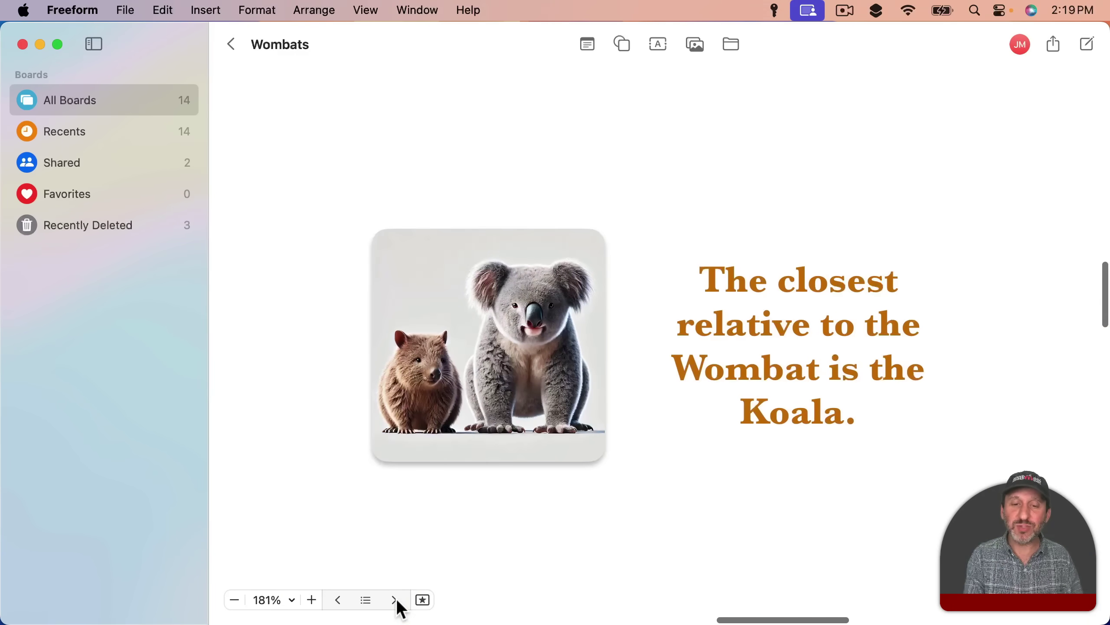
pyautogui.click(397, 602)
pyautogui.click(397, 601)
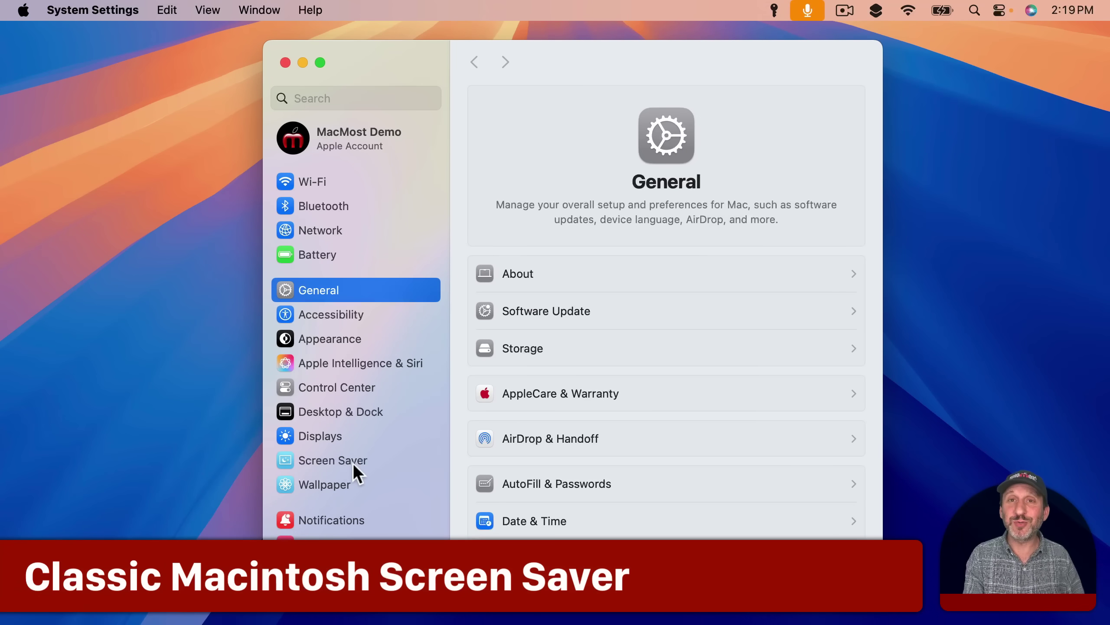
# Open the Screen Saver settings in System Settings and preview the Macintosh screen saver.
pyautogui.click(327, 462)
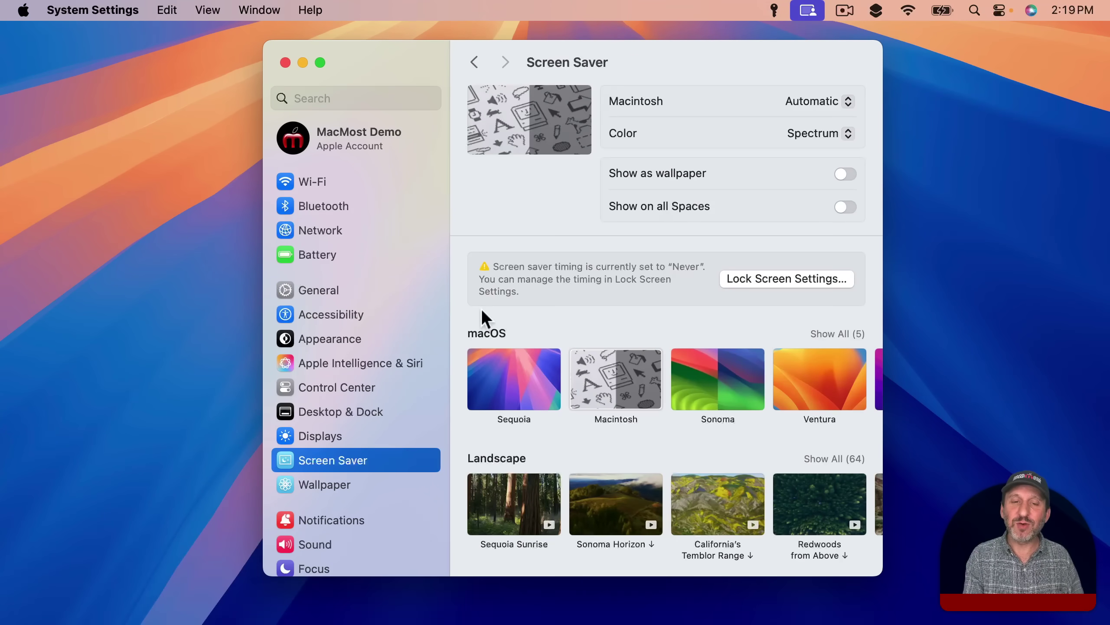
pyautogui.moveTo(543, 118)
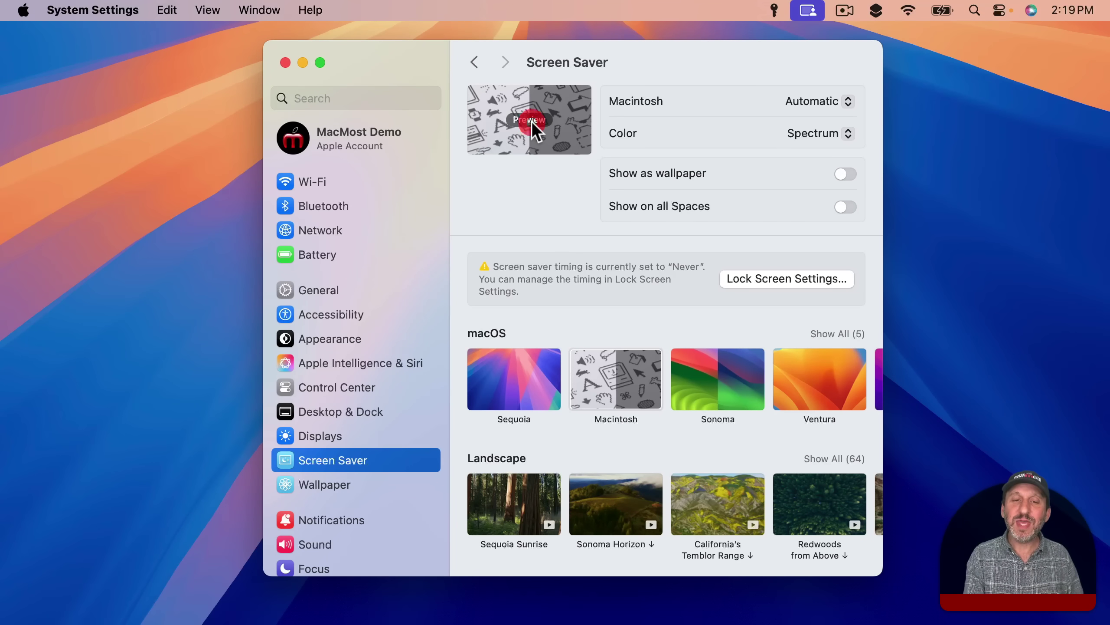
pyautogui.click(530, 120)
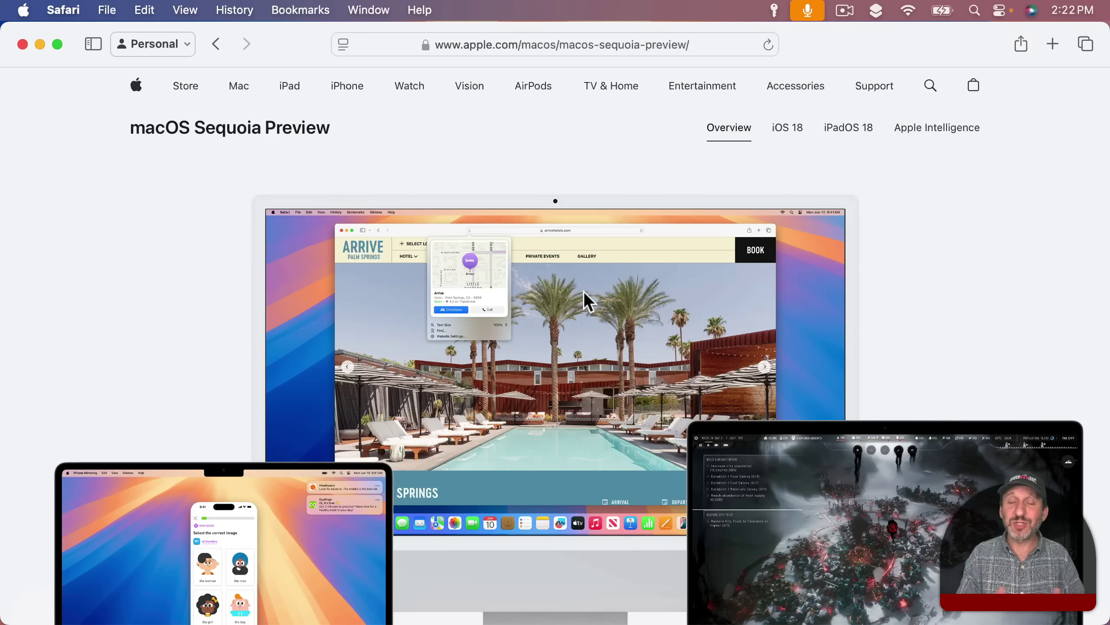
# Examine the compatible device list and the closing footnotes on Apple's macOS Sequoia Preview page in Safari.
pyautogui.scroll(-20, 561, 378)
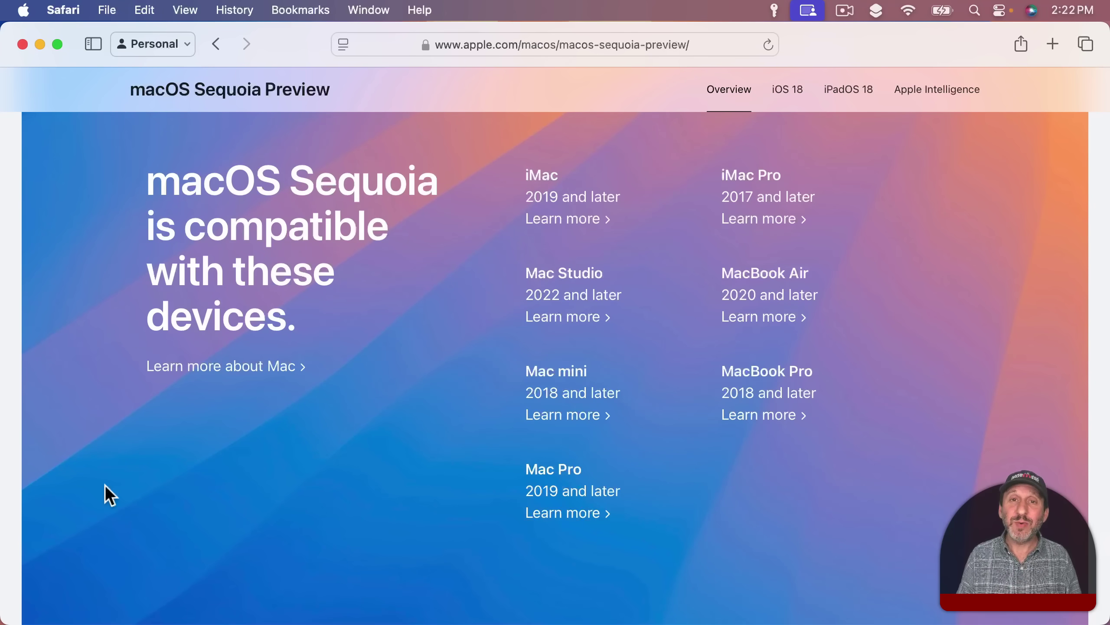
pyautogui.scroll(-15, 105, 485)
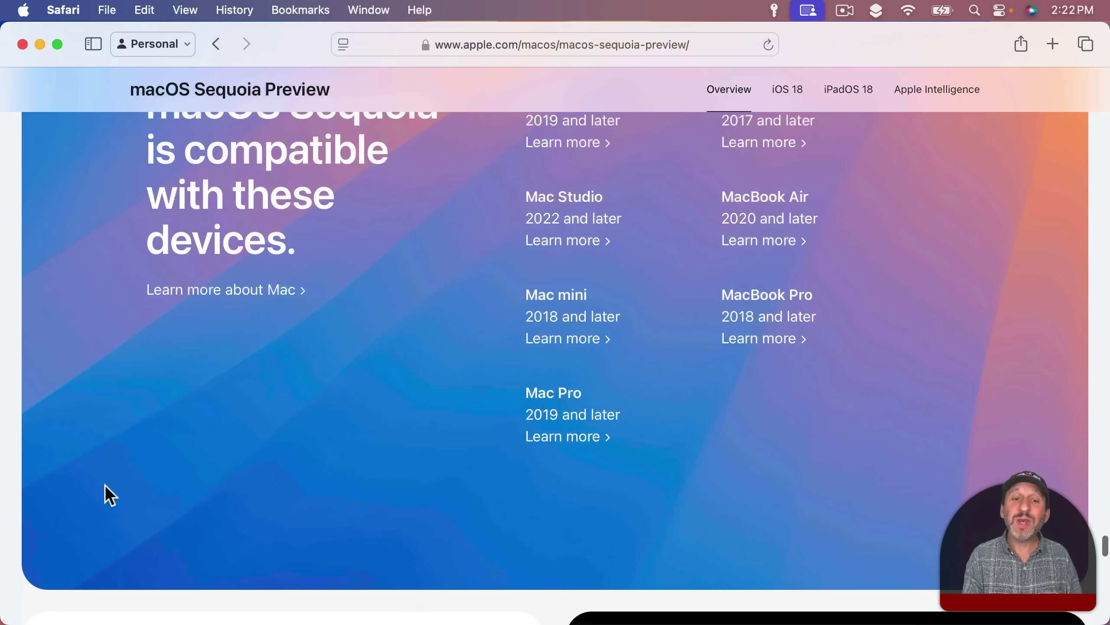
pyautogui.scroll(-20, 106, 487)
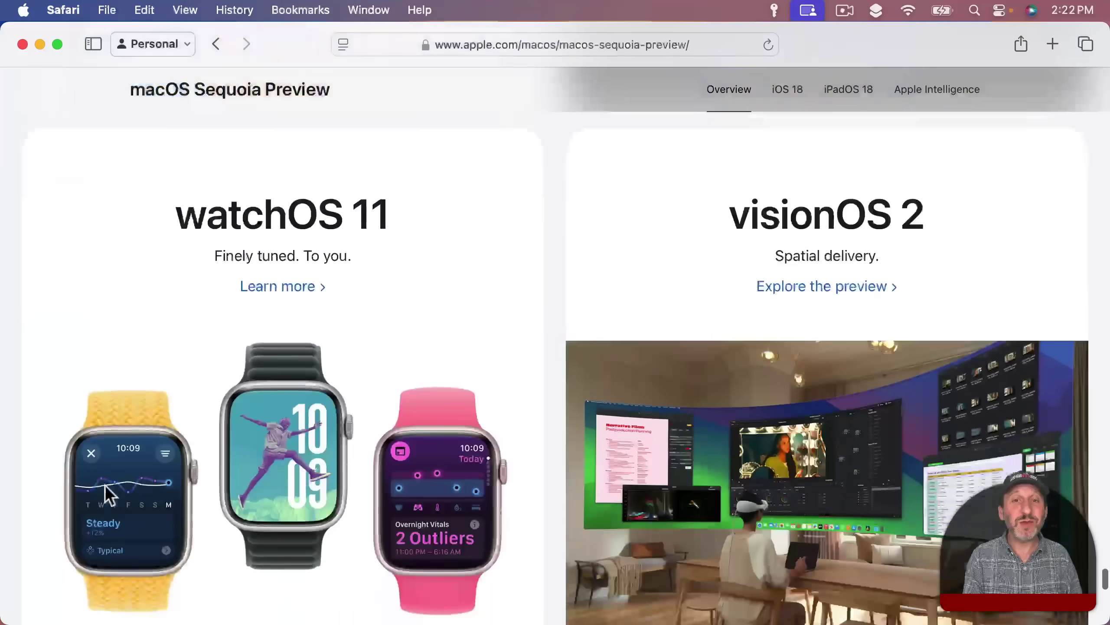
pyautogui.scroll(-3, 105, 486)
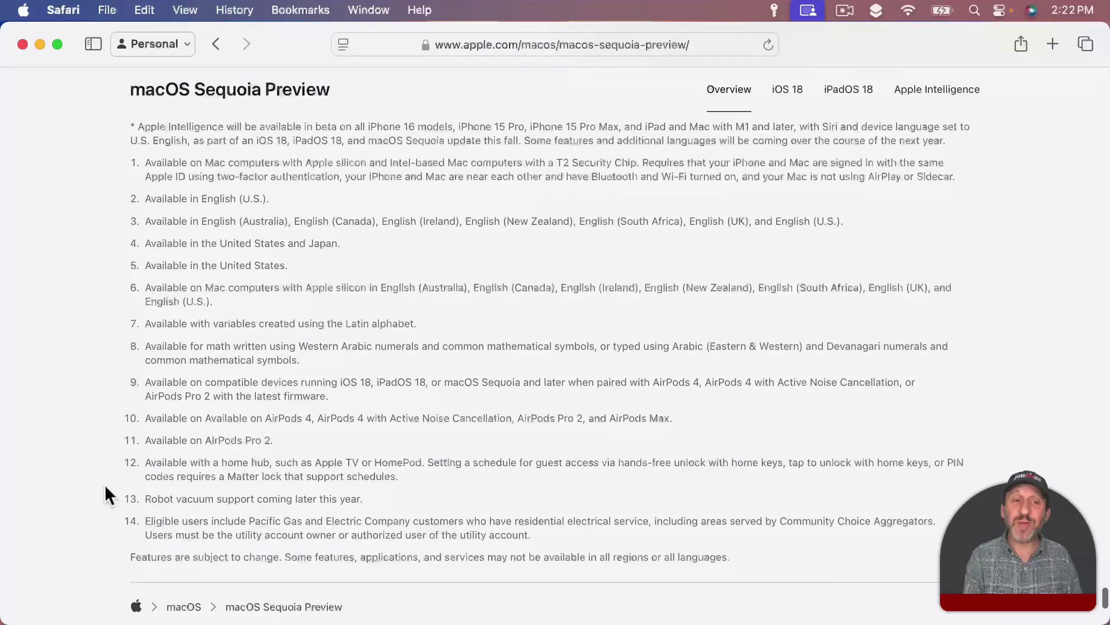